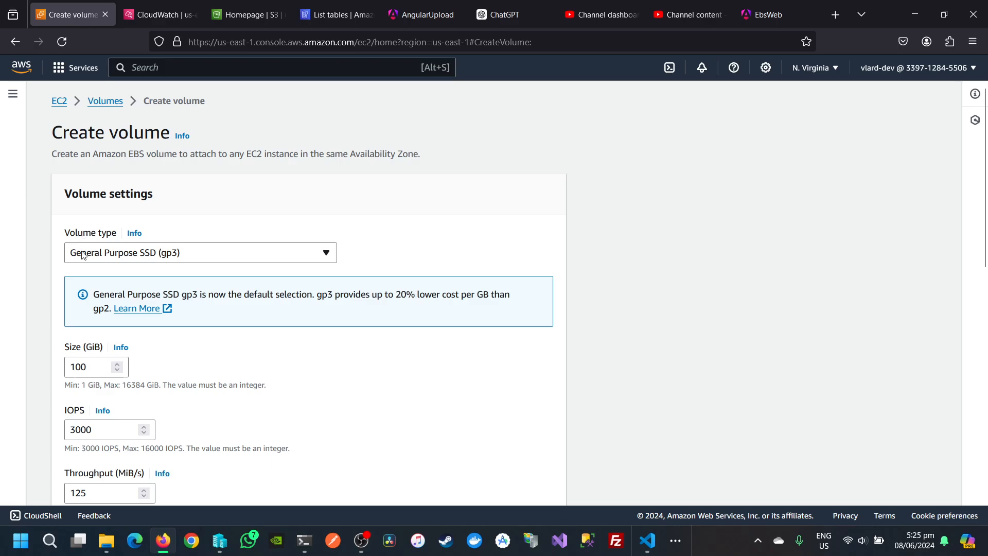
Set the volume type to Throughput Optimized HDD (st1) and review the settings it offers
{"action": "left_click", "coordinate": [154, 255]}
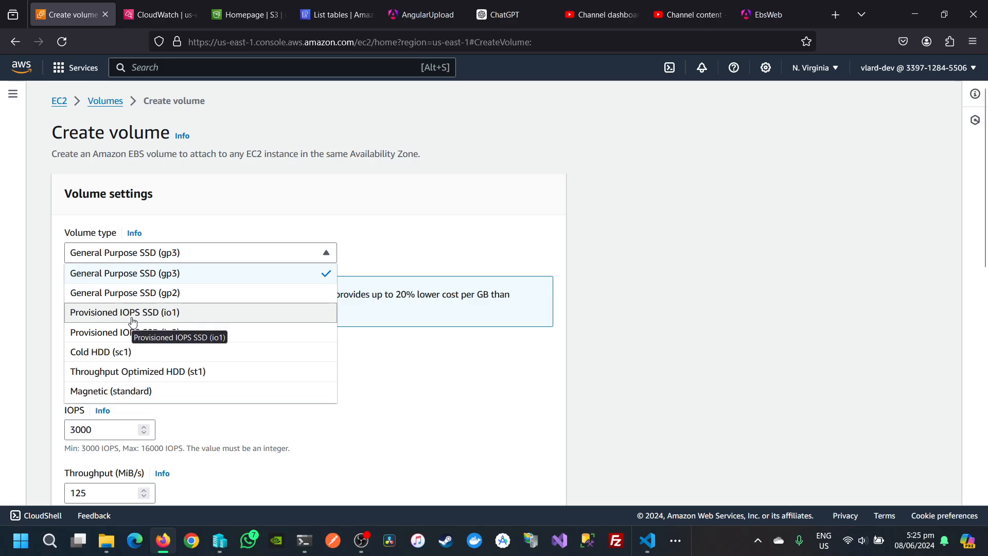
{"action": "left_click", "coordinate": [180, 371]}
{"action": "scroll", "coordinate": [180, 380], "scroll_direction": "down", "scroll_amount": 4}
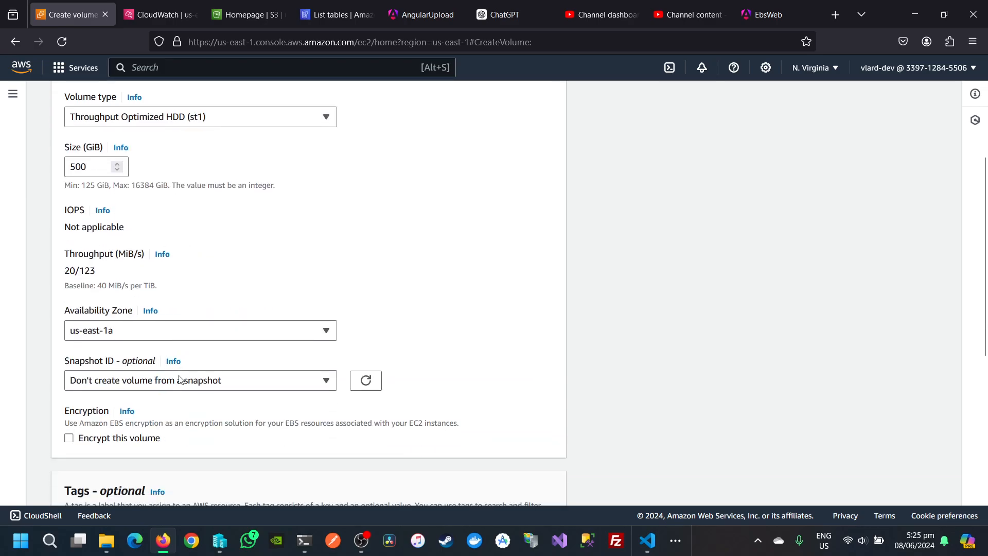
{"action": "scroll", "coordinate": [179, 379], "scroll_direction": "down", "scroll_amount": 3}
{"action": "scroll", "coordinate": [179, 379], "scroll_direction": "up", "scroll_amount": 7}
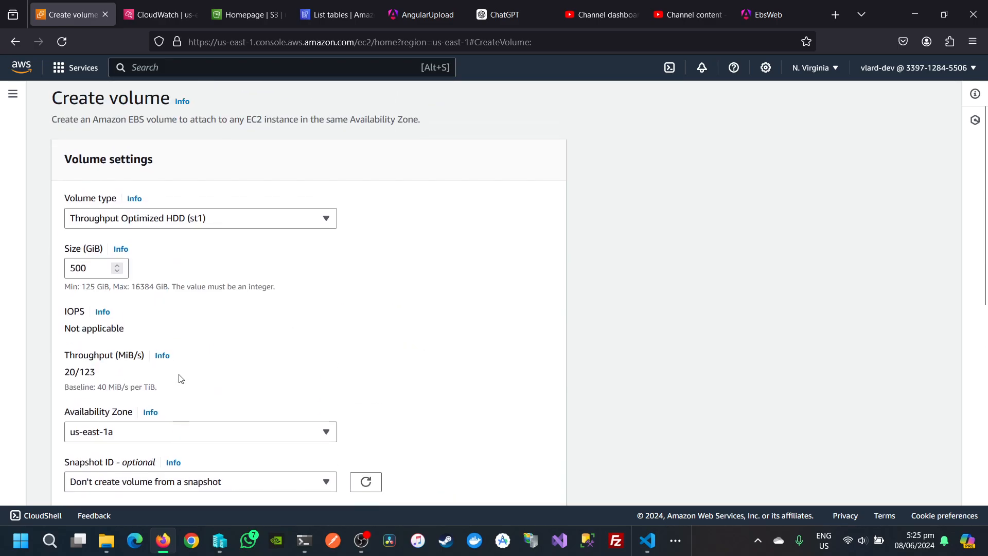
Set the volume type to General Purpose SSD (gp3)
{"action": "left_click", "coordinate": [164, 253]}
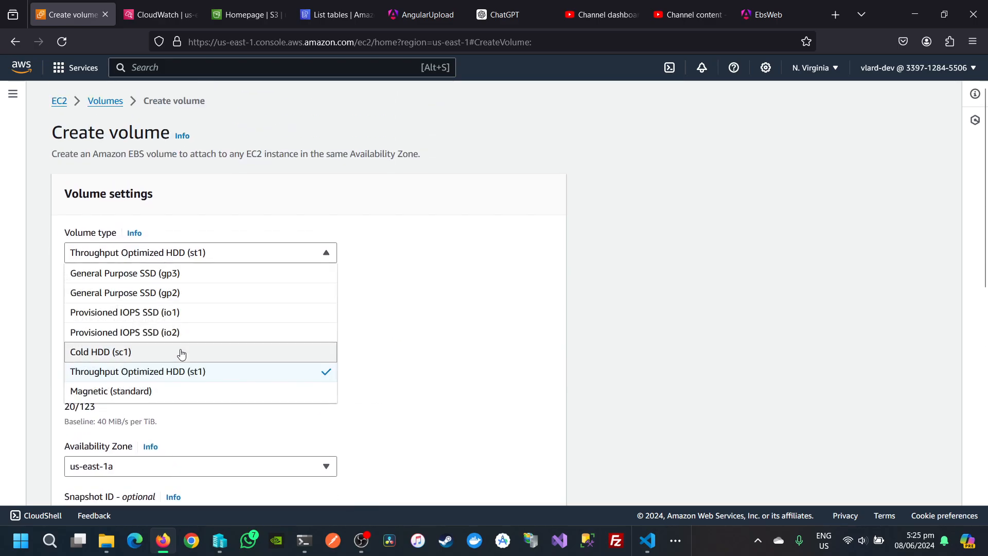
{"action": "left_click", "coordinate": [185, 277]}
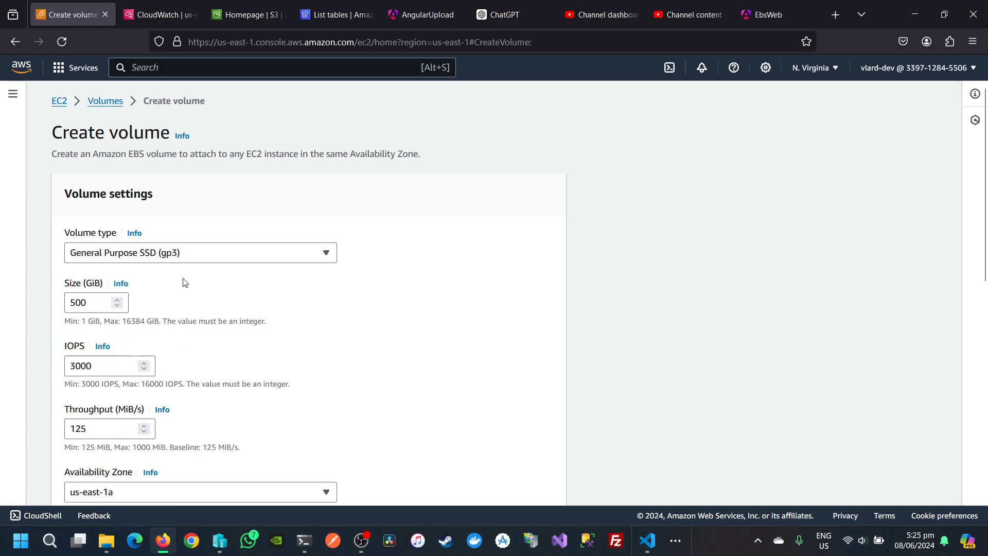
{"action": "left_click", "coordinate": [210, 252]}
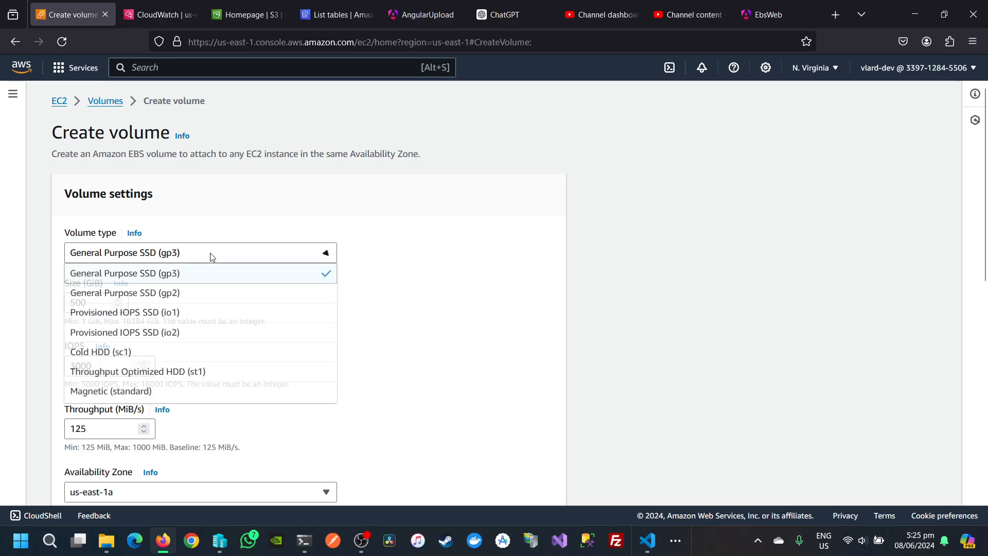
{"action": "left_click", "coordinate": [210, 252]}
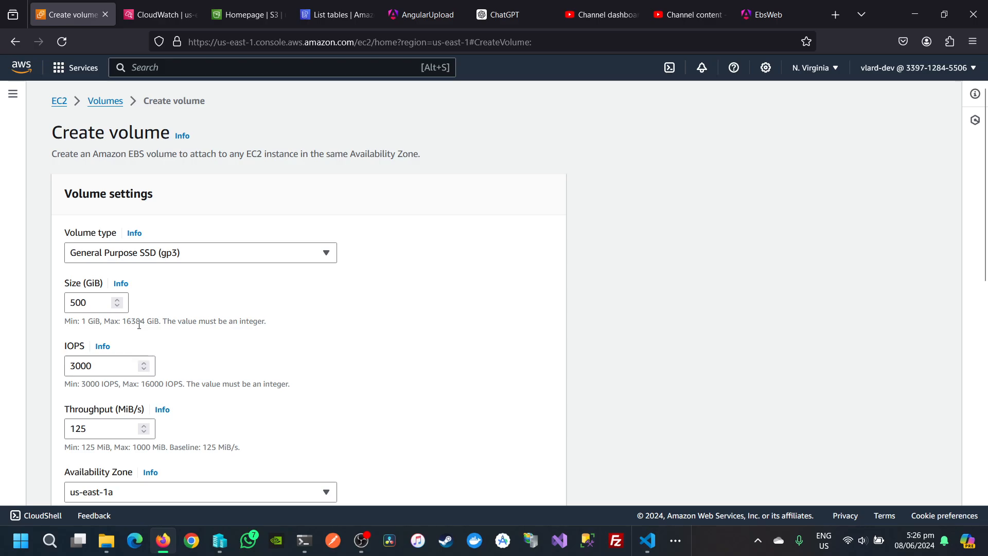
Switch the volume type to General Purpose SSD (gp2) and back to gp3 to compare their size limits
{"action": "left_click", "coordinate": [169, 252]}
{"action": "left_click", "coordinate": [173, 292]}
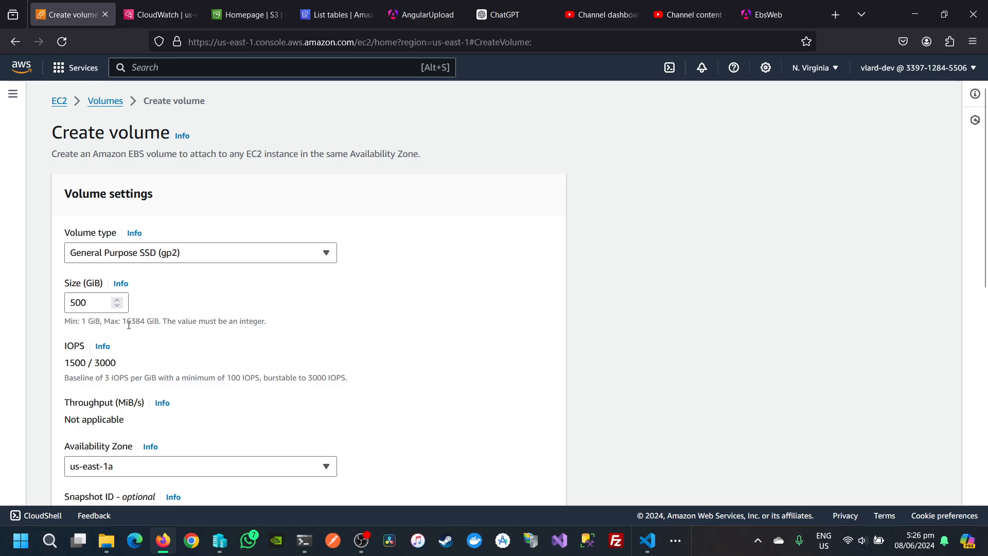
{"action": "left_click", "coordinate": [137, 253]}
{"action": "left_click", "coordinate": [134, 273]}
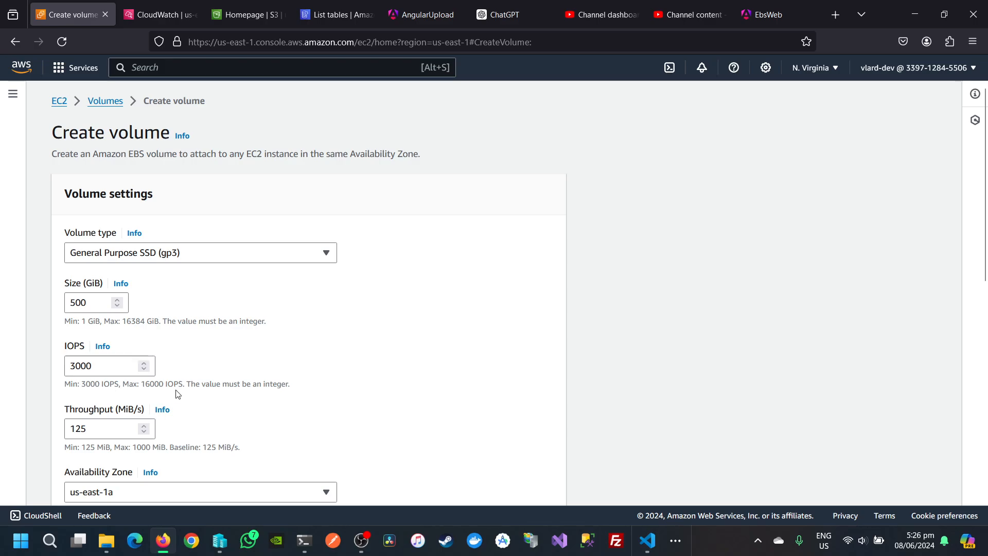
Alternate the volume type between General Purpose SSD gp2 and gp3 to compare their IOPS settings, ending on gp3
{"action": "left_click", "coordinate": [185, 251]}
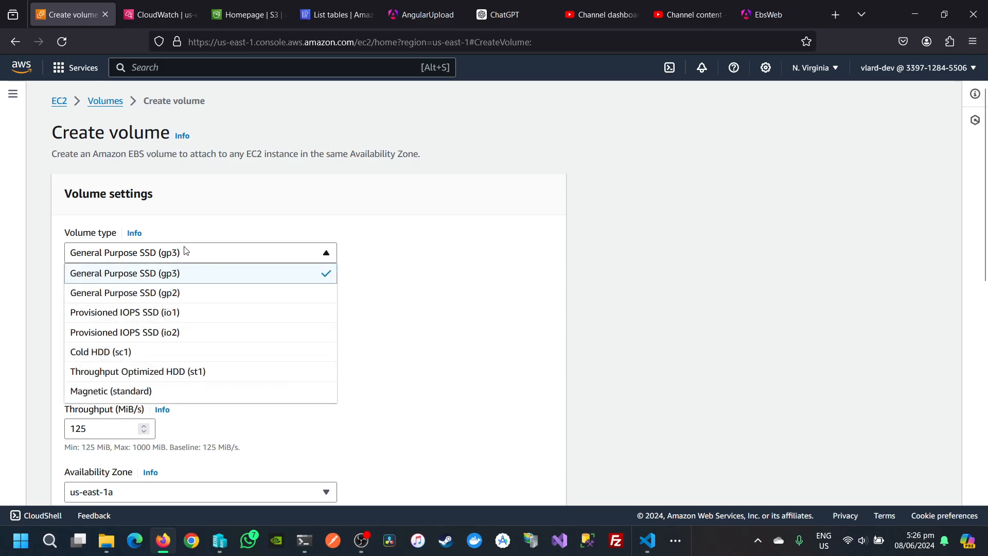
{"action": "left_click", "coordinate": [185, 293]}
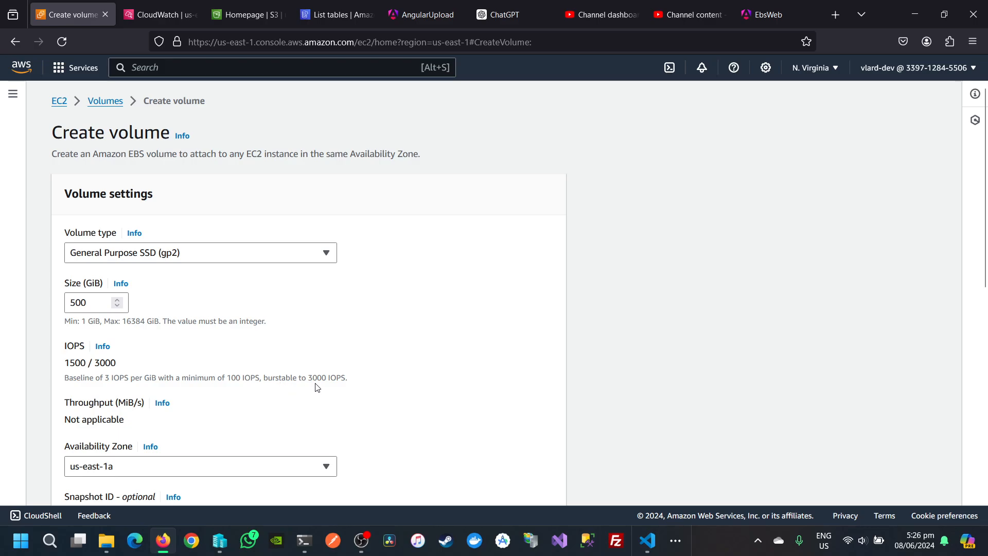
{"action": "left_click", "coordinate": [156, 253]}
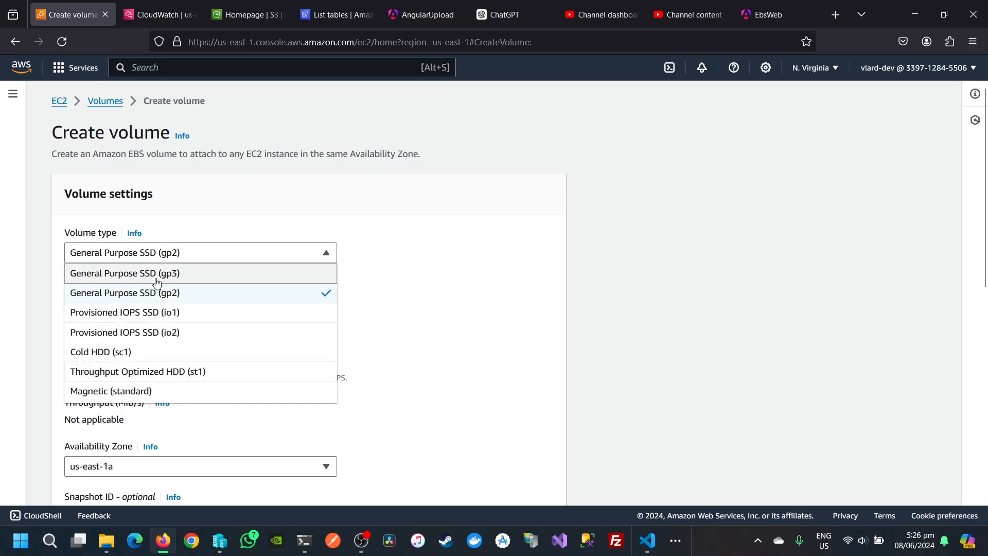
{"action": "left_click", "coordinate": [157, 273]}
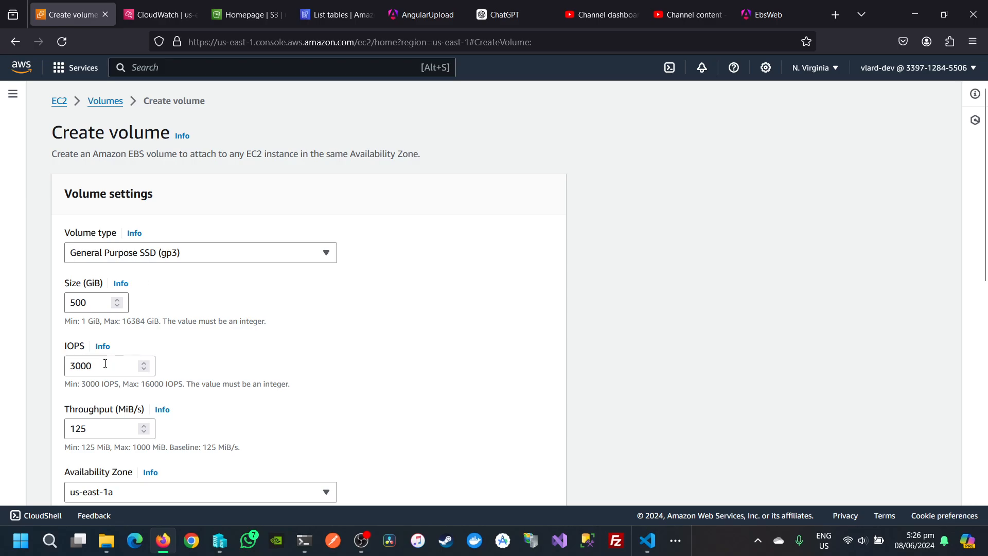
{"action": "left_click", "coordinate": [135, 255]}
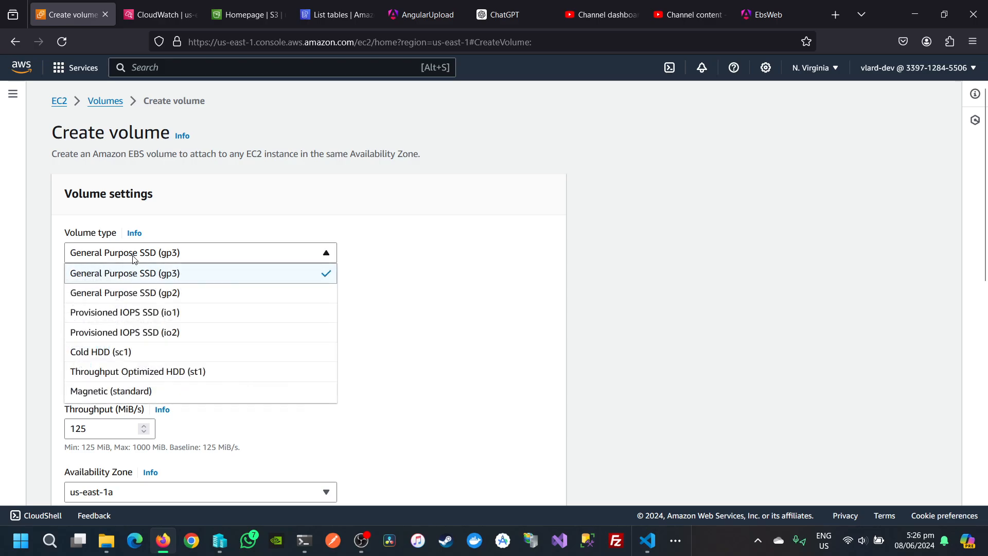
{"action": "left_click", "coordinate": [150, 291]}
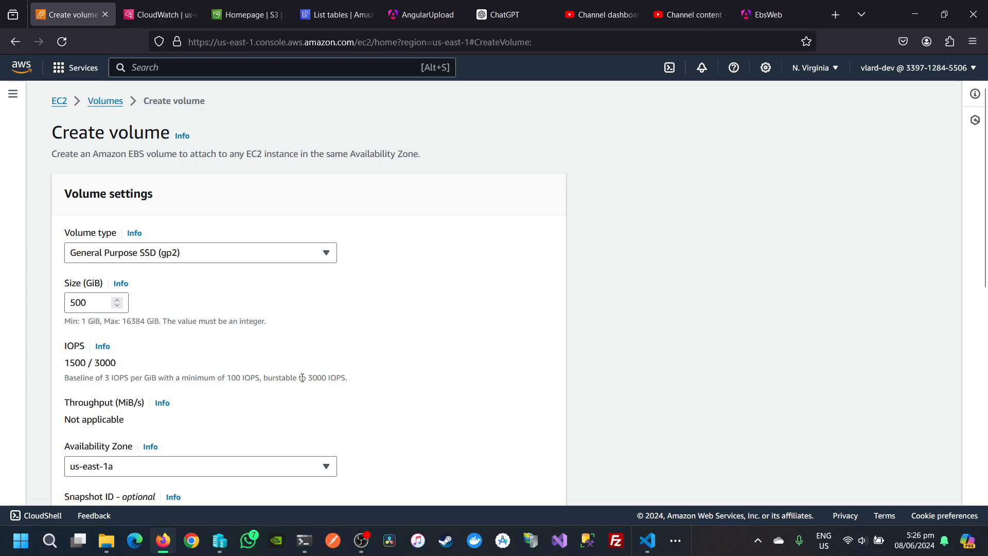
{"action": "left_click", "coordinate": [207, 255]}
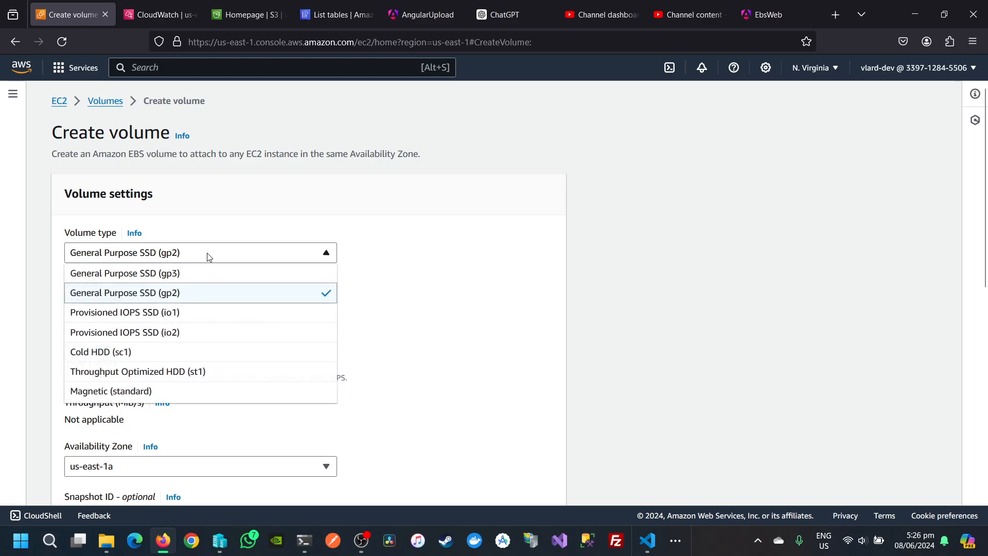
{"action": "left_click", "coordinate": [197, 273]}
{"action": "left_click", "coordinate": [178, 260]}
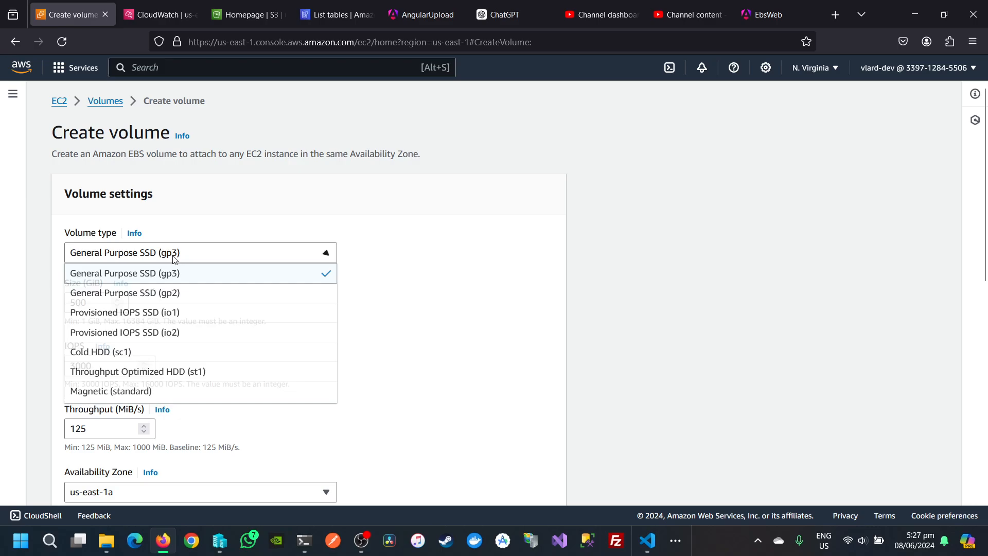
{"action": "left_click", "coordinate": [167, 291]}
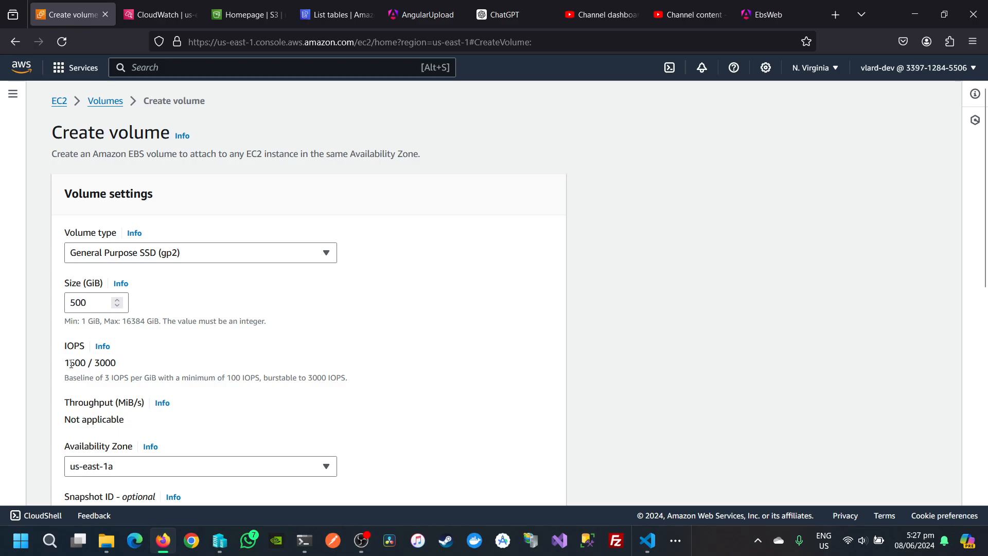
{"action": "left_click", "coordinate": [152, 253]}
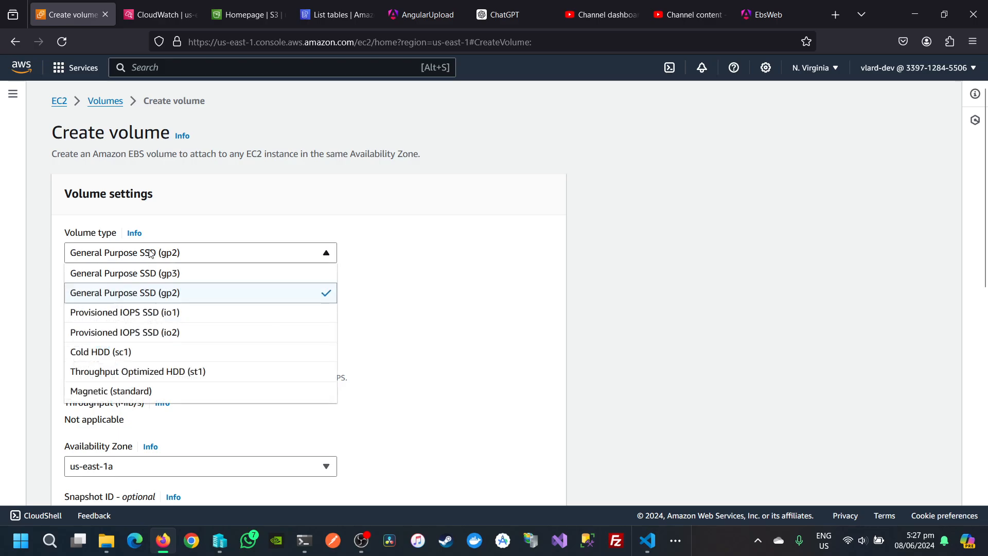
{"action": "left_click", "coordinate": [152, 273]}
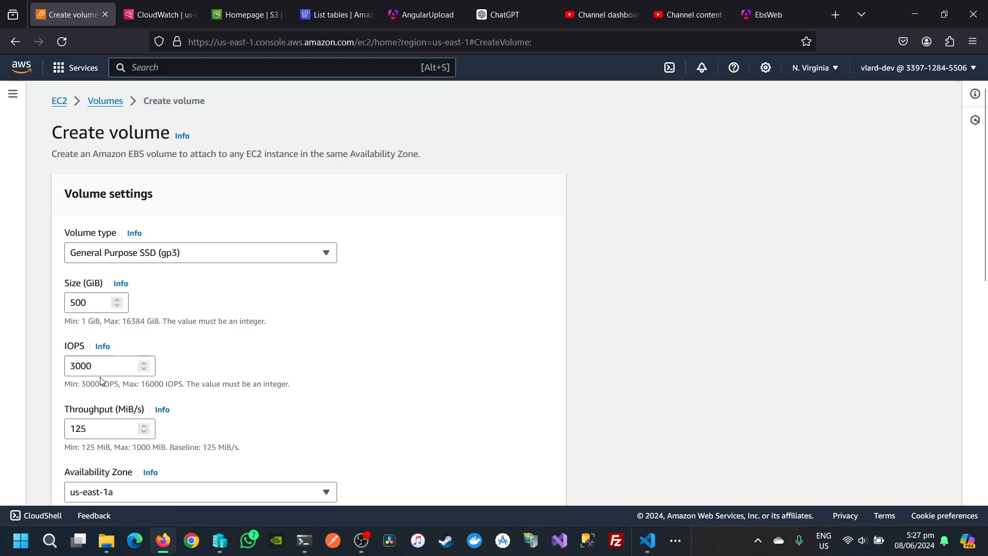
Examine the remaining gp3 volume settings, from throughput and availability zone to snapshot, encryption and tags
{"action": "scroll", "coordinate": [101, 381], "scroll_direction": "down", "scroll_amount": 2}
{"action": "scroll", "coordinate": [100, 331], "scroll_direction": "down", "scroll_amount": 4}
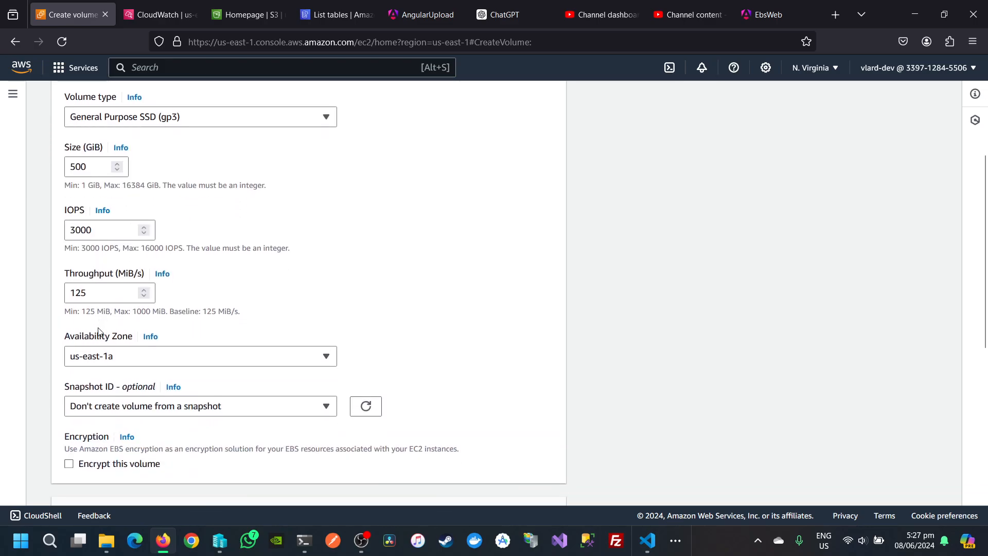
{"action": "scroll", "coordinate": [99, 342], "scroll_direction": "up", "scroll_amount": 6}
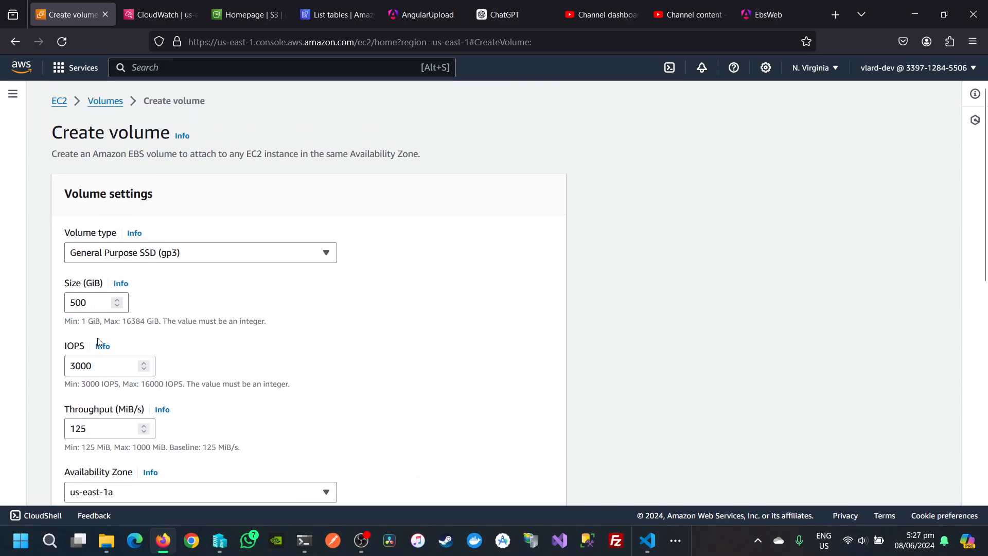
{"action": "scroll", "coordinate": [97, 338], "scroll_direction": "down", "scroll_amount": 6}
{"action": "scroll", "coordinate": [214, 327], "scroll_direction": "up", "scroll_amount": 6}
{"action": "scroll", "coordinate": [215, 324], "scroll_direction": "down", "scroll_amount": 8}
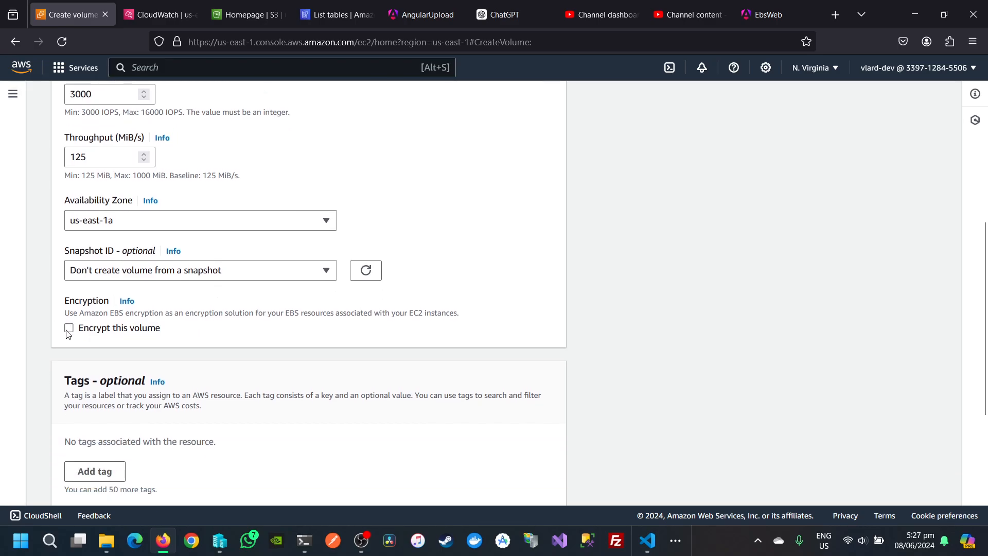
{"action": "scroll", "coordinate": [68, 333], "scroll_direction": "up", "scroll_amount": 8}
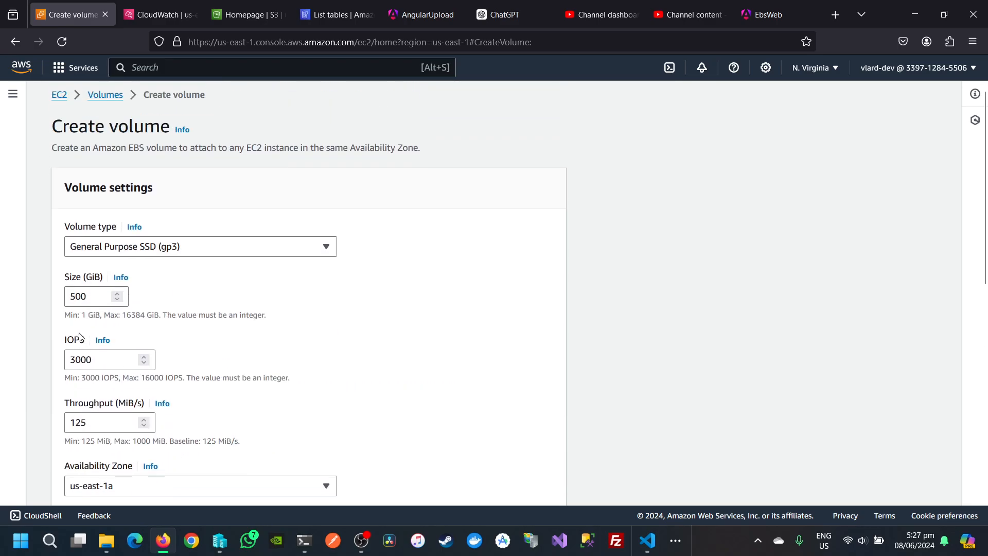
Switch the volume type to gp2 and back to gp3, comparing the snapshot, encryption and tag options of both
{"action": "left_click", "coordinate": [138, 257]}
{"action": "left_click", "coordinate": [140, 292]}
{"action": "scroll", "coordinate": [107, 419], "scroll_direction": "down", "scroll_amount": 10}
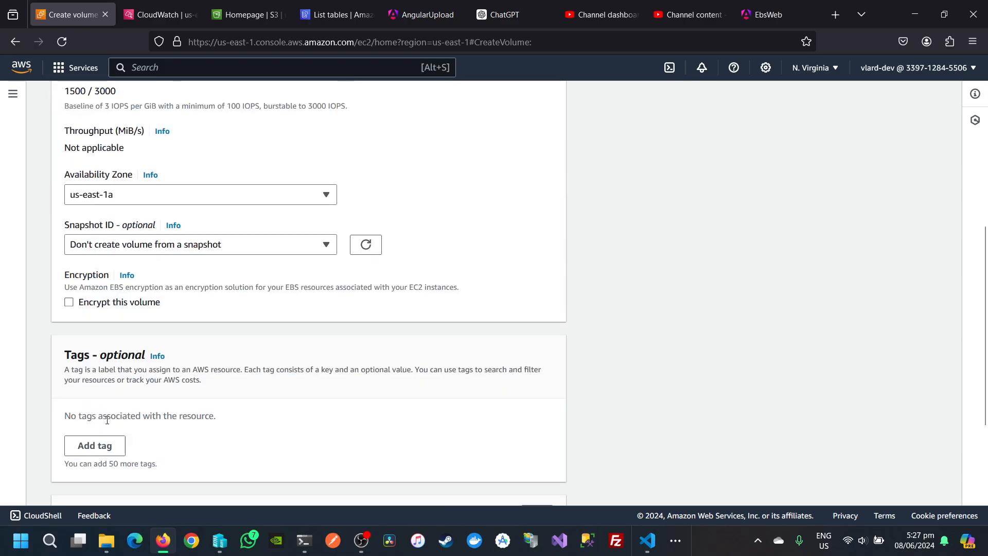
{"action": "scroll", "coordinate": [107, 336], "scroll_direction": "up", "scroll_amount": 5}
{"action": "left_click", "coordinate": [170, 251]}
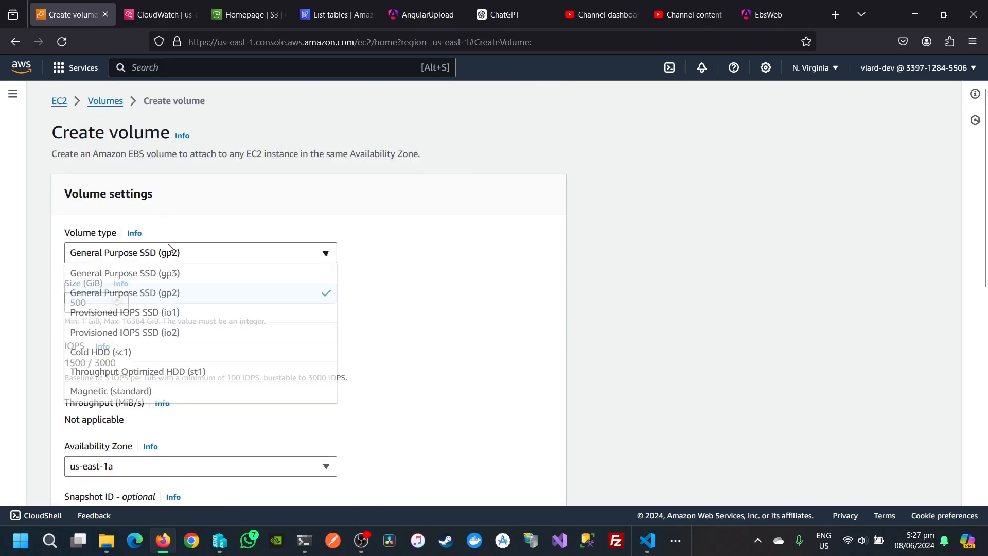
{"action": "left_click", "coordinate": [171, 273]}
{"action": "scroll", "coordinate": [125, 360], "scroll_direction": "down", "scroll_amount": 5}
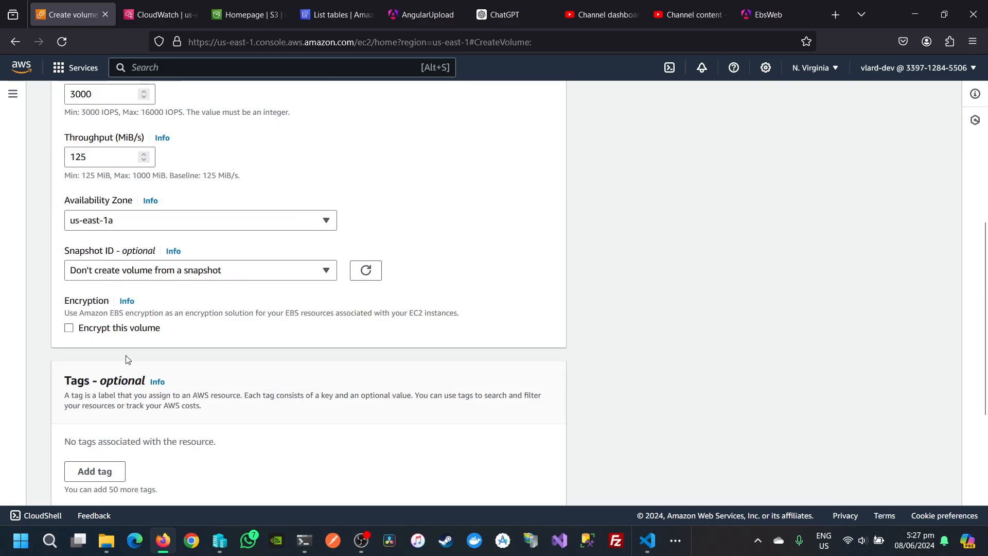
Set the volume type to Provisioned IOPS SSD (io1) and review its IOPS, Multi-Attach, encryption and tag settings
{"action": "scroll", "coordinate": [126, 360], "scroll_direction": "up", "scroll_amount": 4}
{"action": "left_click", "coordinate": [225, 181]}
{"action": "left_click", "coordinate": [206, 247]}
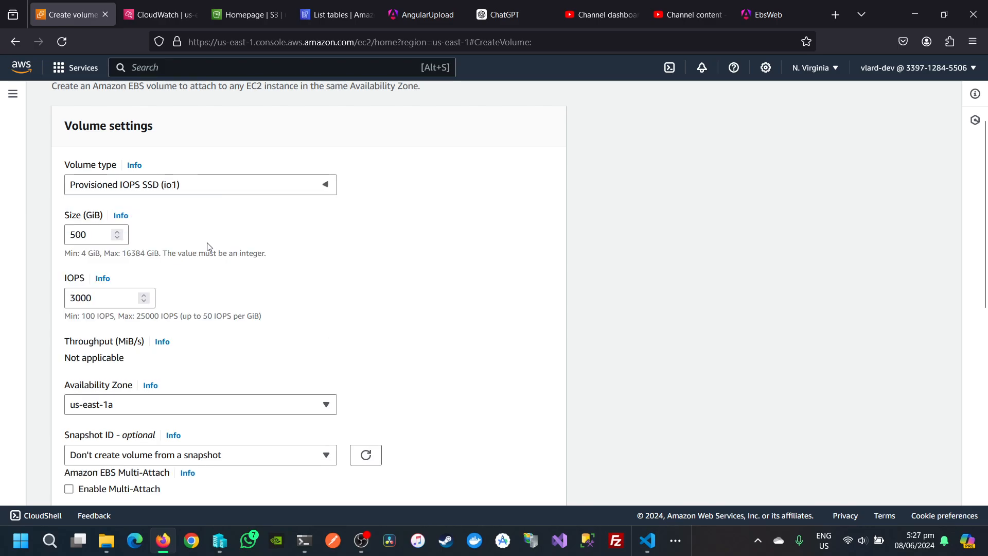
{"action": "scroll", "coordinate": [198, 344], "scroll_direction": "down", "scroll_amount": 6}
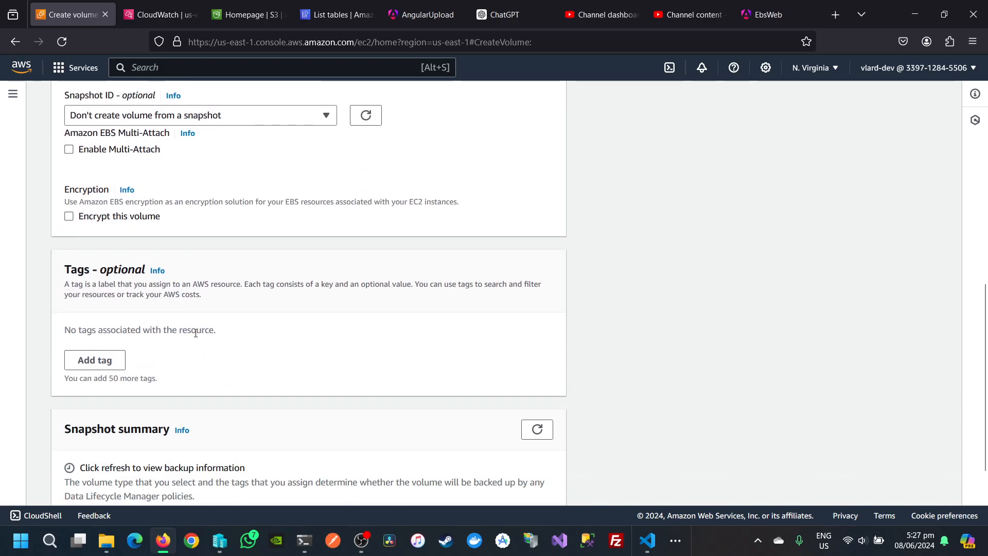
{"action": "scroll", "coordinate": [195, 330], "scroll_direction": "up", "scroll_amount": 2}
{"action": "scroll", "coordinate": [190, 329], "scroll_direction": "down", "scroll_amount": 2}
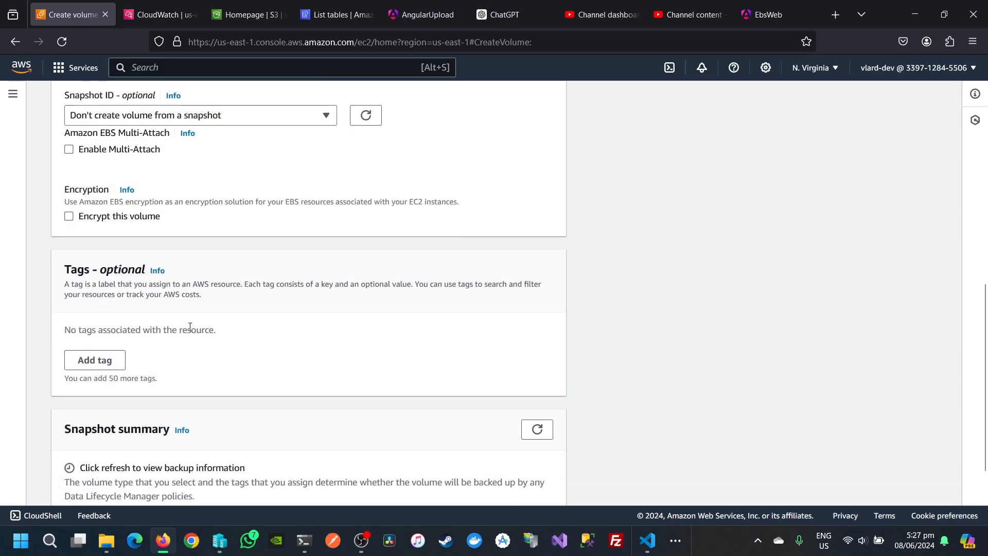
{"action": "scroll", "coordinate": [190, 328], "scroll_direction": "down", "scroll_amount": 2}
{"action": "scroll", "coordinate": [190, 331], "scroll_direction": "up", "scroll_amount": 5}
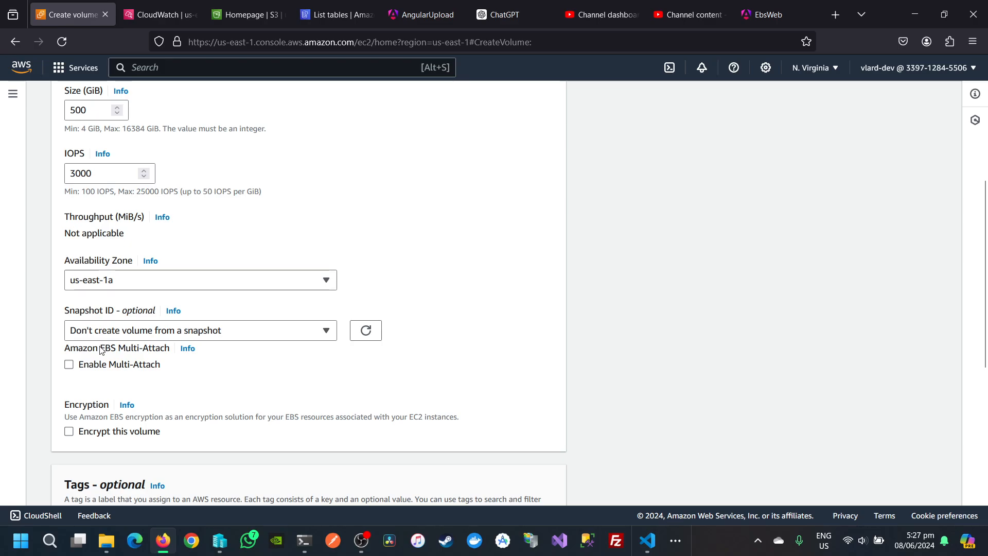
{"action": "scroll", "coordinate": [236, 341], "scroll_direction": "up", "scroll_amount": 3}
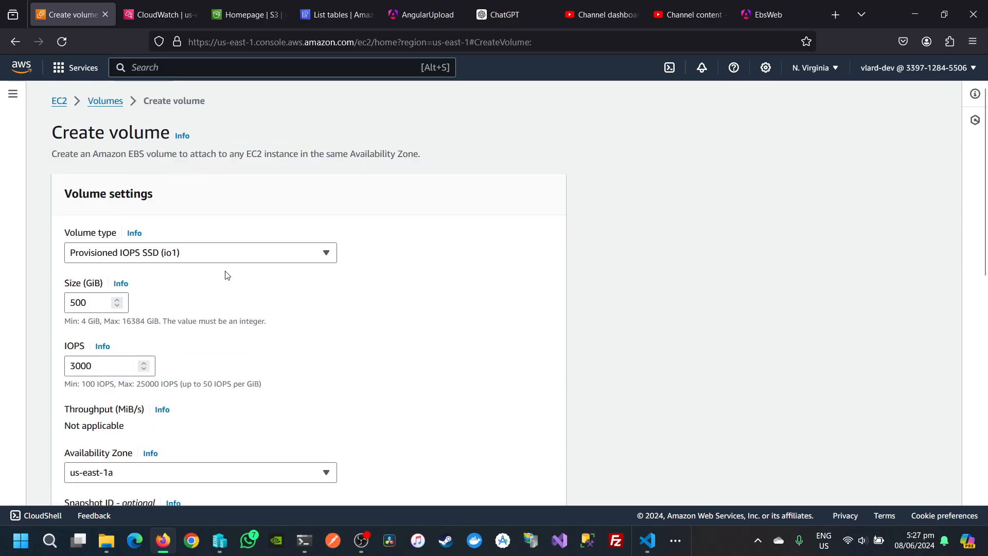
Return the volume type to General Purpose SSD (gp3) and review its settings through to the snapshot summary
{"action": "left_click", "coordinate": [194, 253]}
{"action": "left_click", "coordinate": [176, 273]}
{"action": "scroll", "coordinate": [175, 329], "scroll_direction": "down", "scroll_amount": 5}
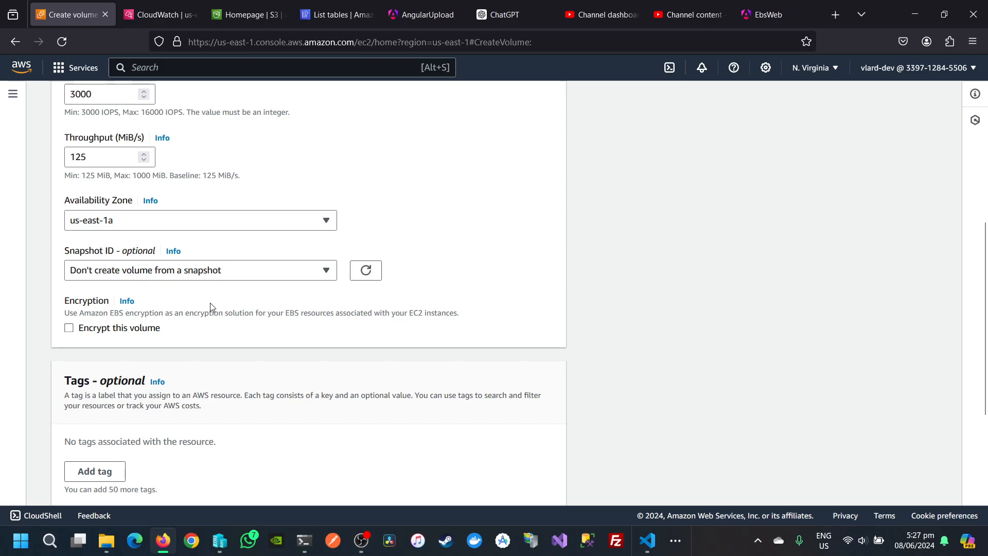
{"action": "scroll", "coordinate": [210, 307], "scroll_direction": "up", "scroll_amount": 5}
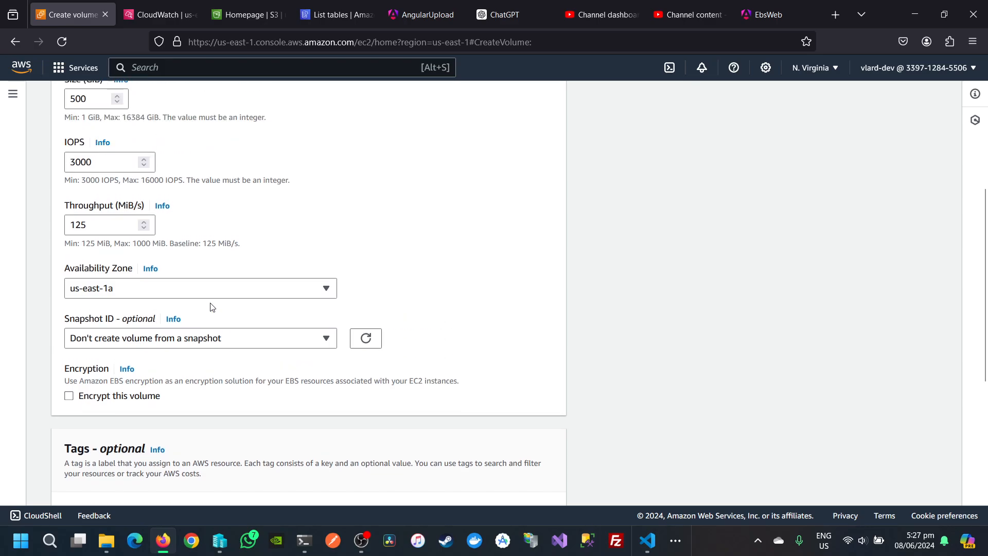
{"action": "scroll", "coordinate": [210, 308], "scroll_direction": "down", "scroll_amount": 5}
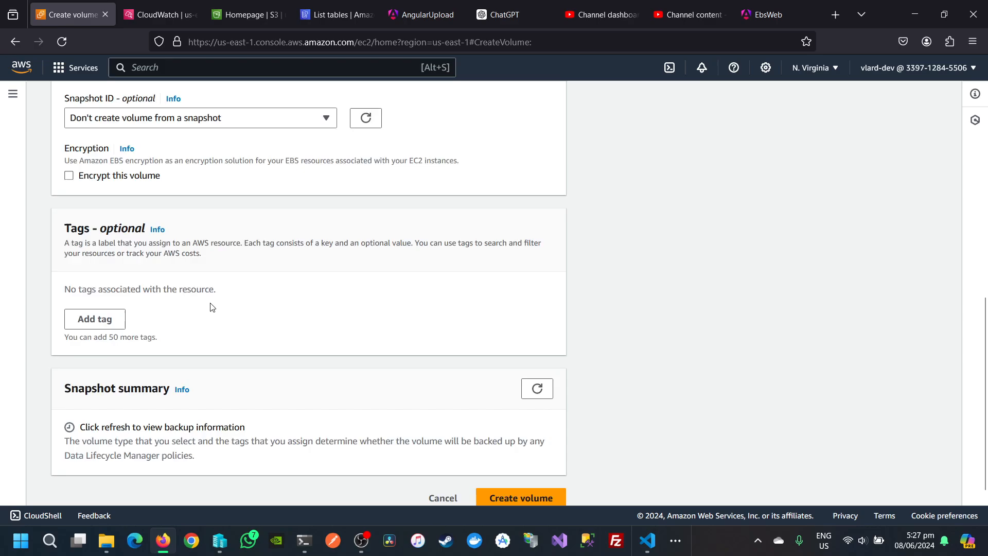
Create the gp3 volume in us-east-1a with 3000 IOPS and 125 MiB/s throughput, without a snapshot, encryption or tags
{"action": "scroll", "coordinate": [388, 340], "scroll_direction": "up", "scroll_amount": 5}
{"action": "scroll", "coordinate": [469, 419], "scroll_direction": "down", "scroll_amount": 5}
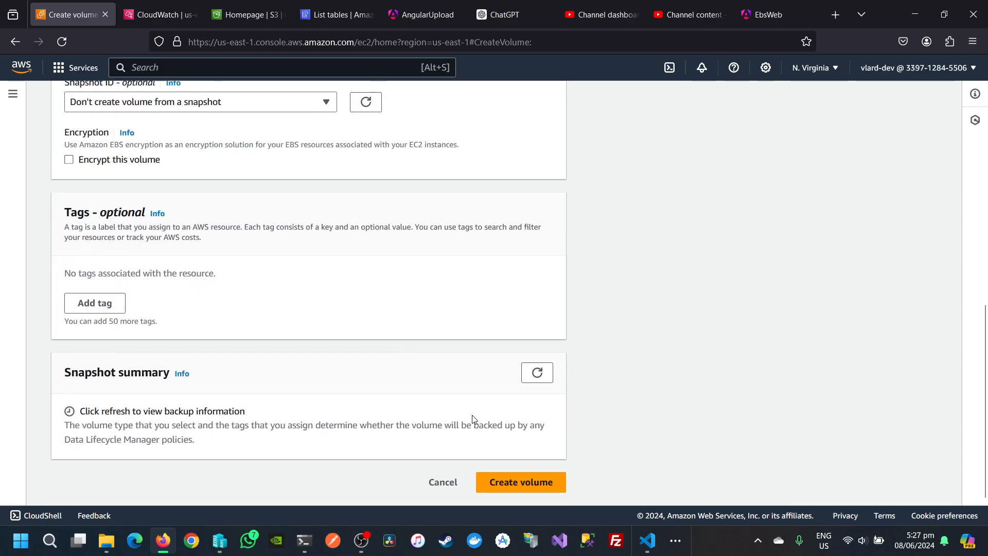
{"action": "scroll", "coordinate": [470, 418], "scroll_direction": "up", "scroll_amount": 6}
{"action": "scroll", "coordinate": [473, 419], "scroll_direction": "down", "scroll_amount": 1}
{"action": "scroll", "coordinate": [473, 419], "scroll_direction": "down", "scroll_amount": 5}
{"action": "scroll", "coordinate": [518, 340], "scroll_direction": "up", "scroll_amount": 3}
{"action": "scroll", "coordinate": [655, 371], "scroll_direction": "down", "scroll_amount": 4}
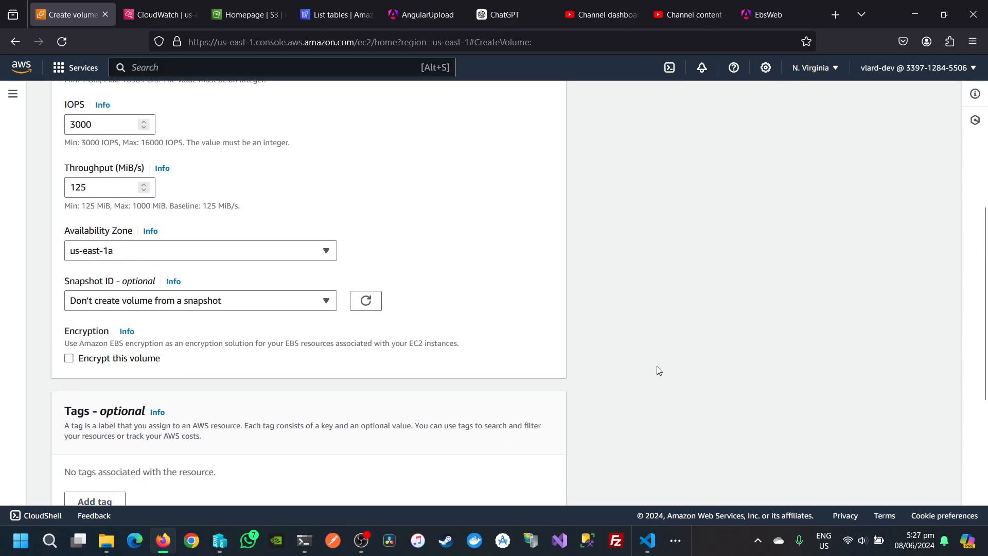
{"action": "left_click", "coordinate": [516, 488]}
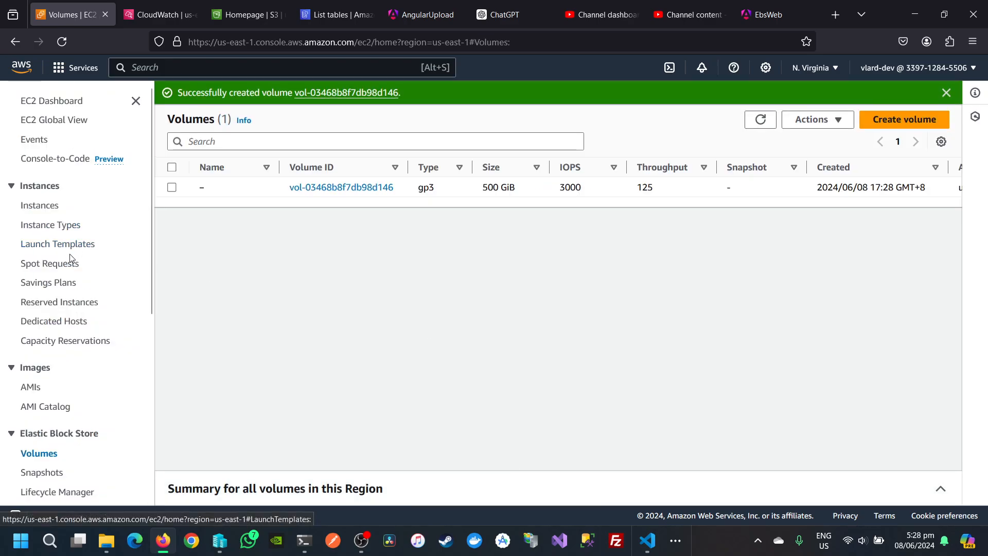
Start launching a new EC2 instance and name it vlard-ec2
{"action": "left_click", "coordinate": [46, 211]}
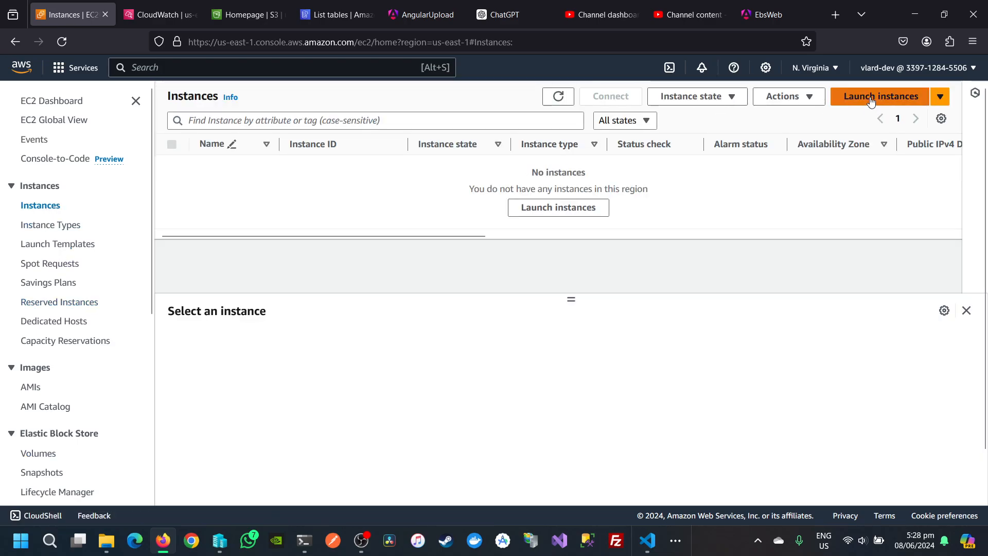
{"action": "left_click", "coordinate": [871, 101]}
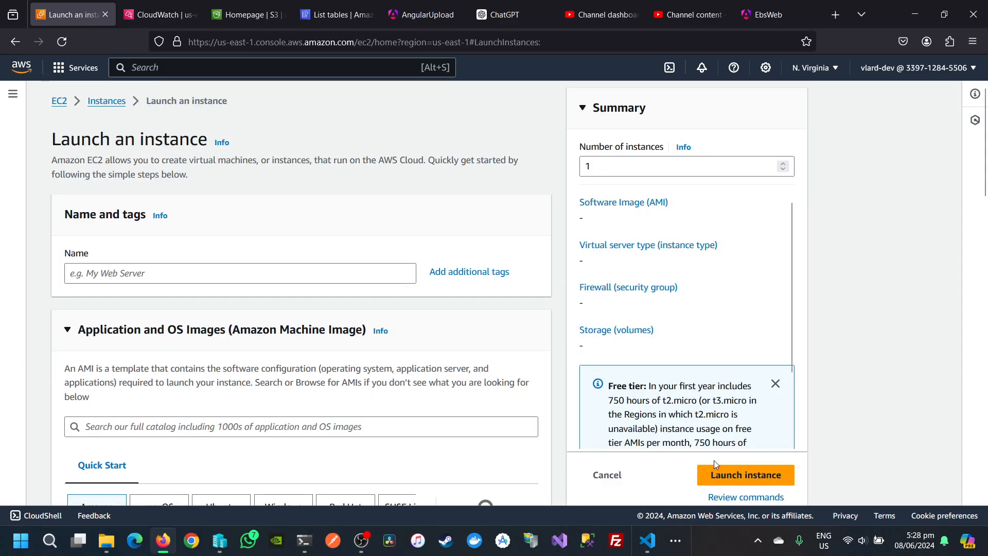
{"action": "left_click", "coordinate": [246, 274]}
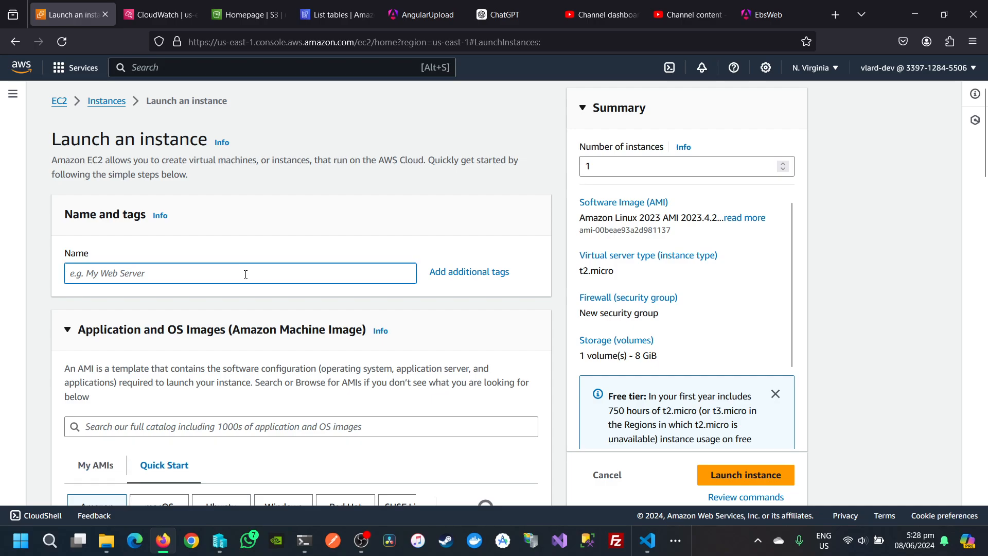
{"action": "type", "text": "vlard-"}
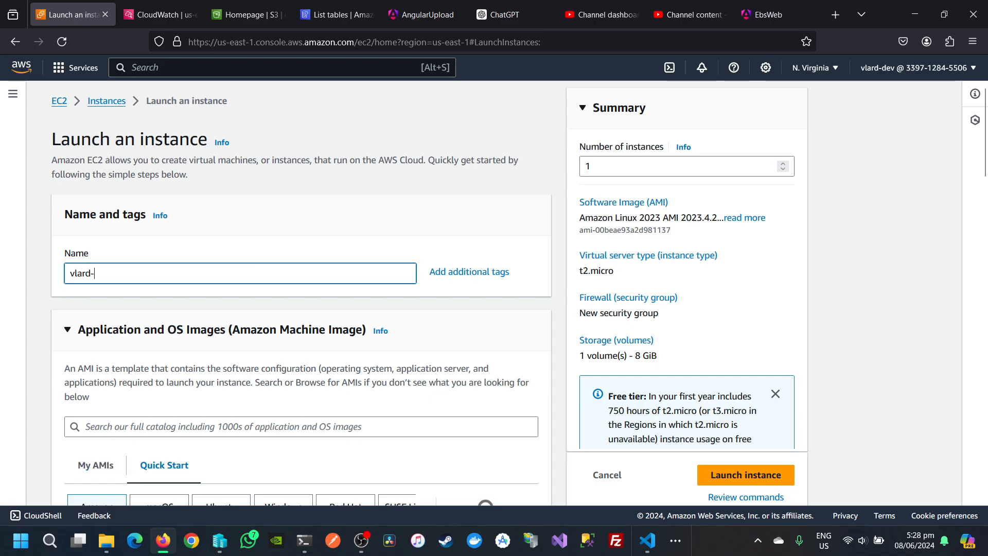
{"action": "type", "text": "ec3"}
Keep the Amazon Linux 2023 AMI and t2.micro instance type, and select vlard-keypair as the login key pair
{"action": "scroll", "coordinate": [277, 295], "scroll_direction": "down", "scroll_amount": 4}
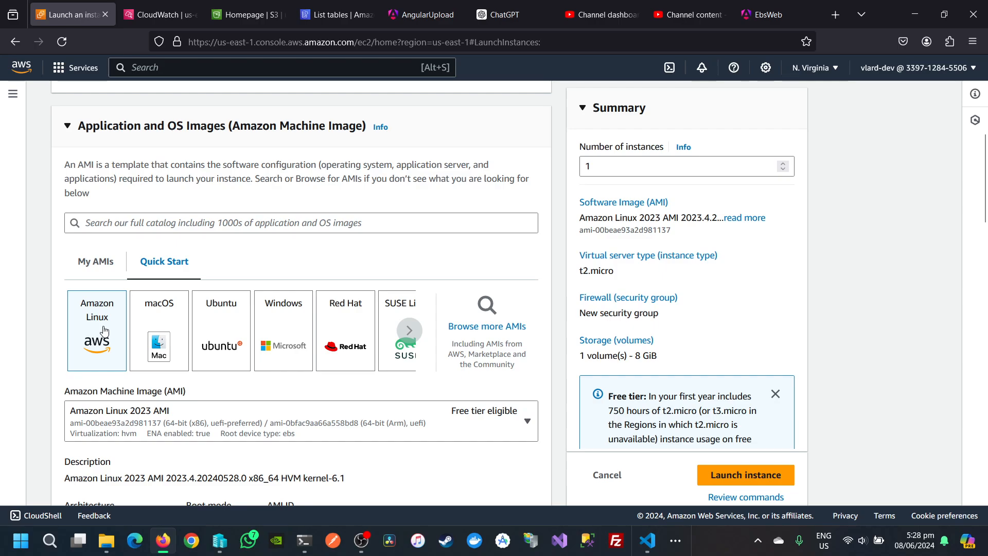
{"action": "scroll", "coordinate": [104, 330], "scroll_direction": "down", "scroll_amount": 3}
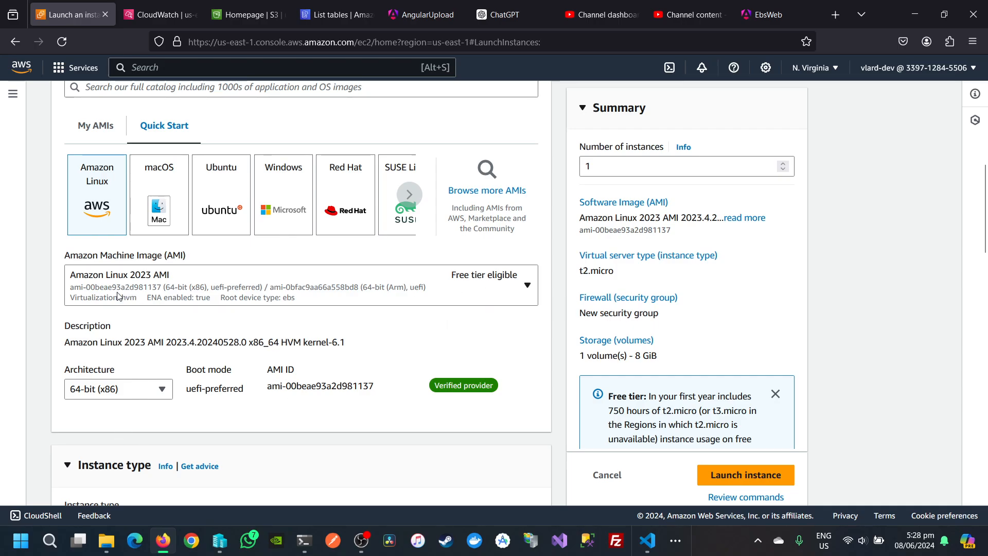
{"action": "scroll", "coordinate": [158, 305], "scroll_direction": "down", "scroll_amount": 2}
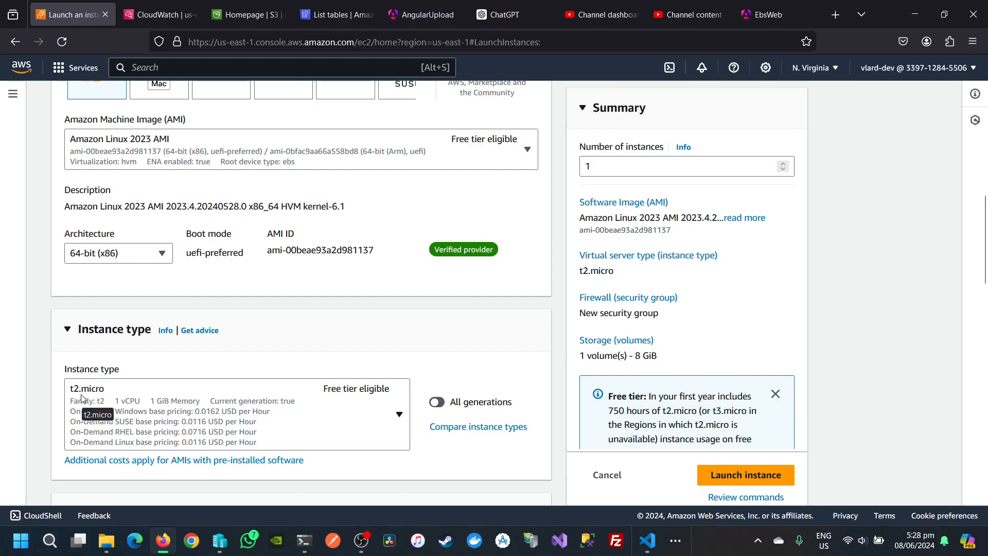
{"action": "scroll", "coordinate": [289, 407], "scroll_direction": "down", "scroll_amount": 3}
{"action": "scroll", "coordinate": [289, 407], "scroll_direction": "down", "scroll_amount": 3}
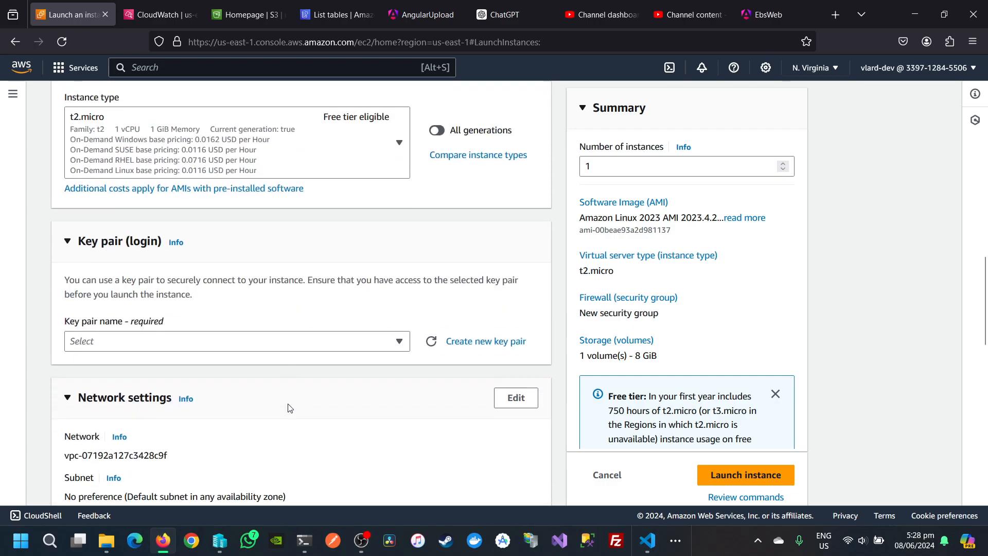
{"action": "left_click", "coordinate": [248, 344]}
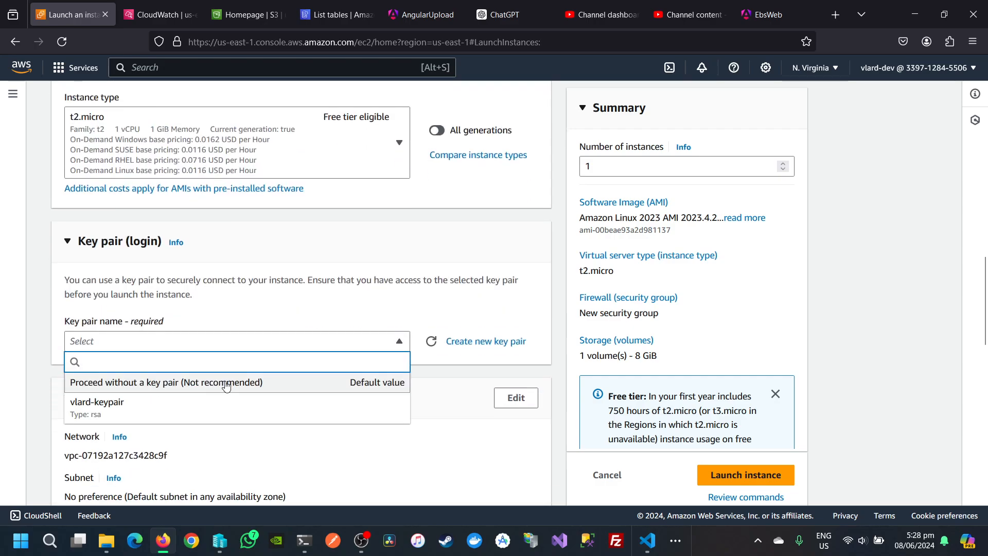
{"action": "left_click", "coordinate": [190, 409]}
Allow HTTP traffic from the internet in the new security group and review the instance's storage configuration
{"action": "scroll", "coordinate": [298, 402], "scroll_direction": "down", "scroll_amount": 5}
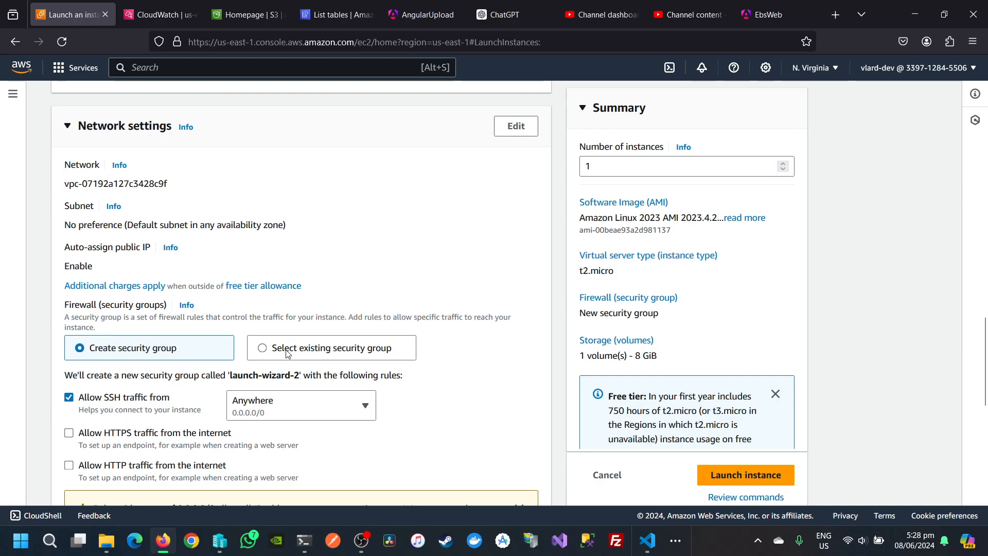
{"action": "scroll", "coordinate": [286, 353], "scroll_direction": "down", "scroll_amount": 2}
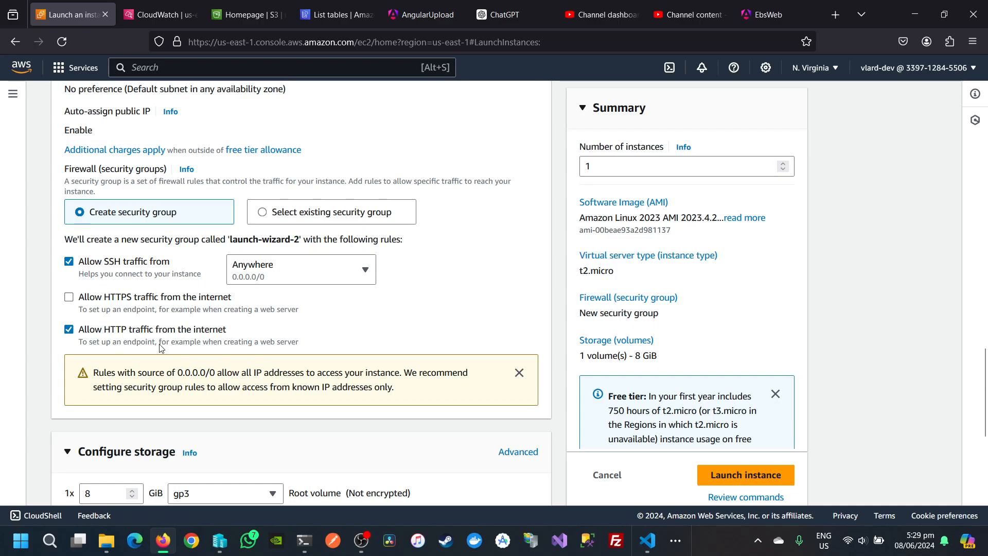
{"action": "scroll", "coordinate": [222, 360], "scroll_direction": "down", "scroll_amount": 4}
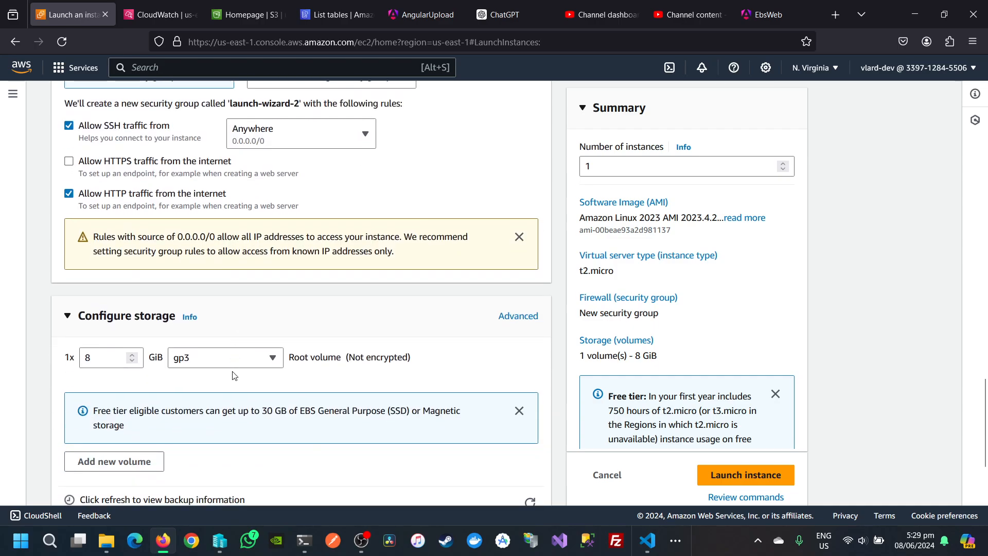
{"action": "scroll", "coordinate": [233, 372], "scroll_direction": "down", "scroll_amount": 2}
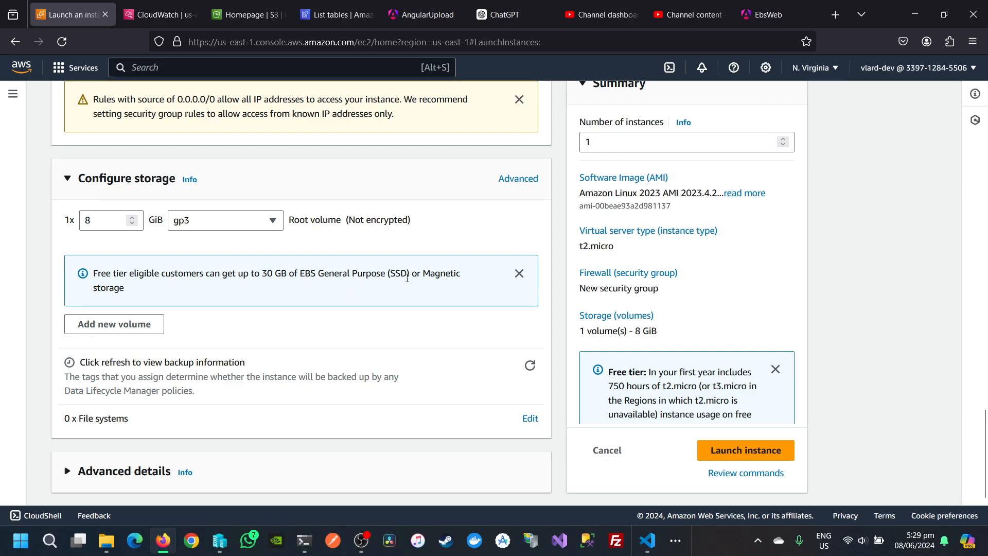
Try adding an extra 8 GiB gp3 EBS volume to the instance's storage configuration and remove it again
{"action": "left_click", "coordinate": [114, 324]}
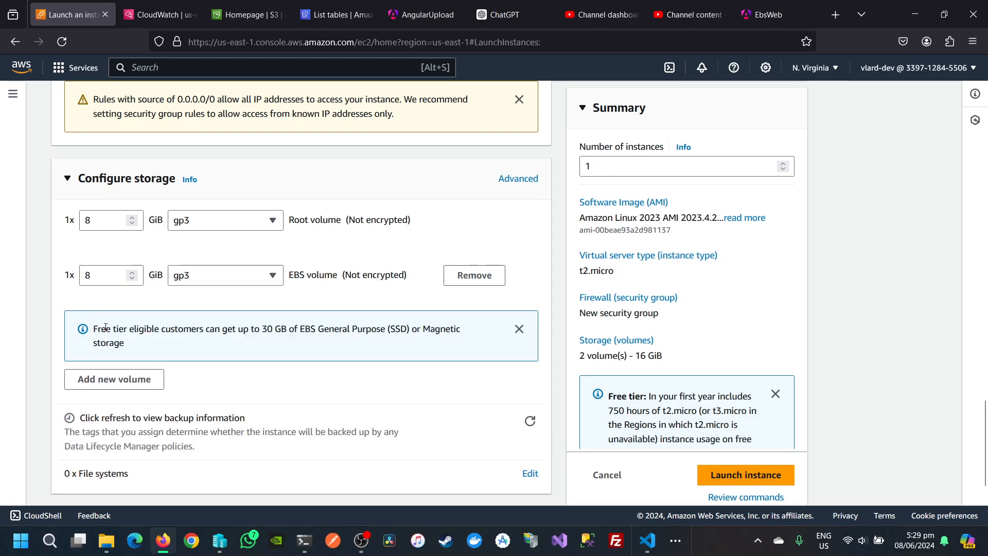
{"action": "left_click", "coordinate": [462, 276]}
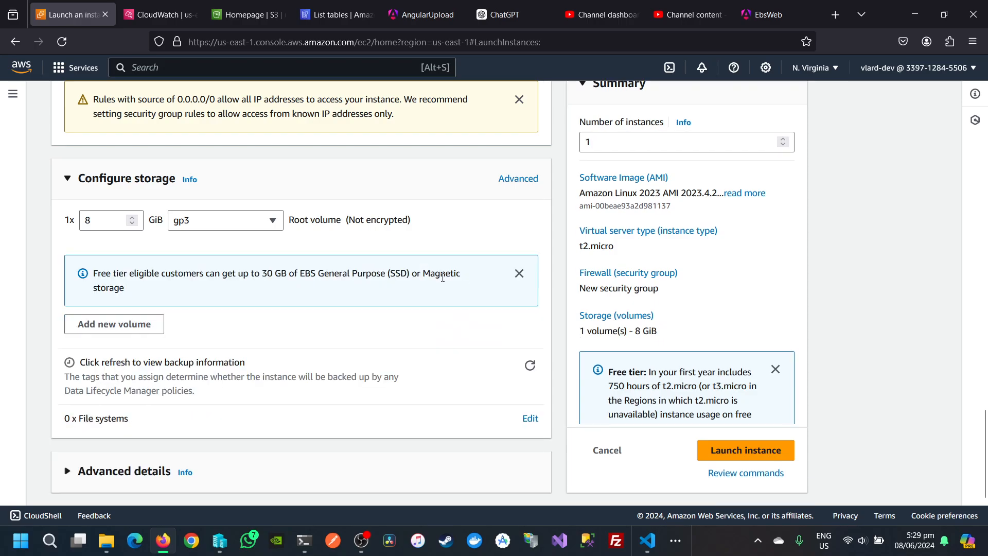
{"action": "scroll", "coordinate": [289, 316], "scroll_direction": "up", "scroll_amount": 2}
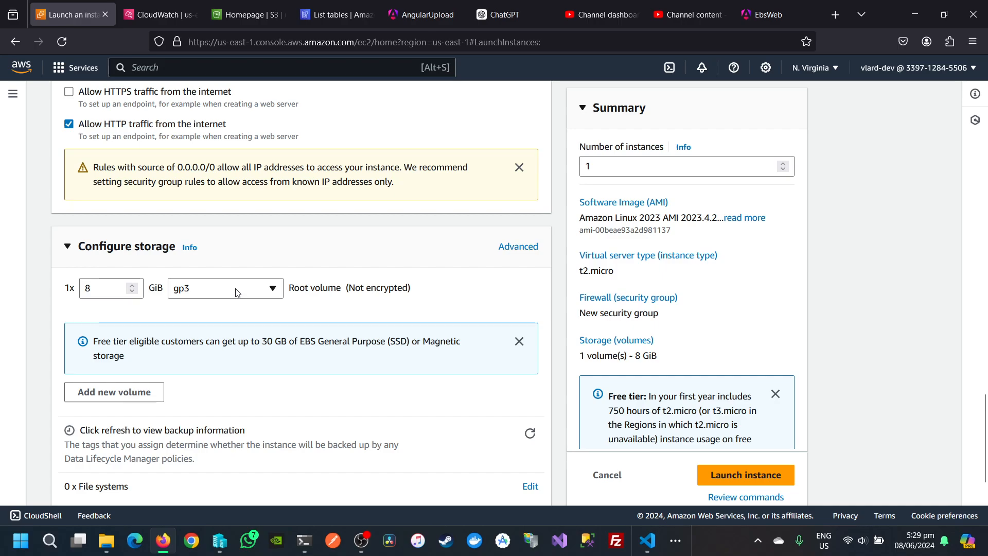
{"action": "scroll", "coordinate": [238, 375], "scroll_direction": "down", "scroll_amount": 2}
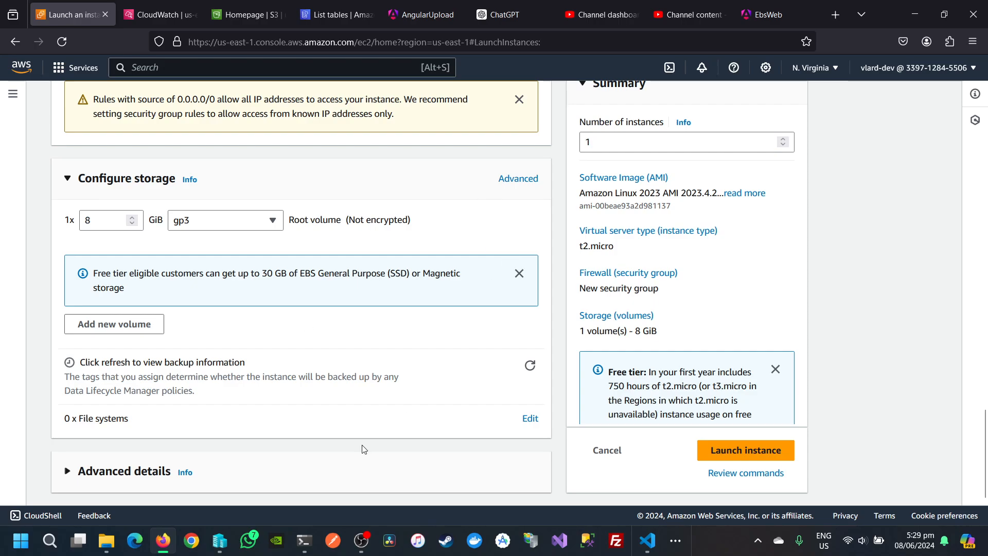
{"action": "left_click", "coordinate": [153, 473]}
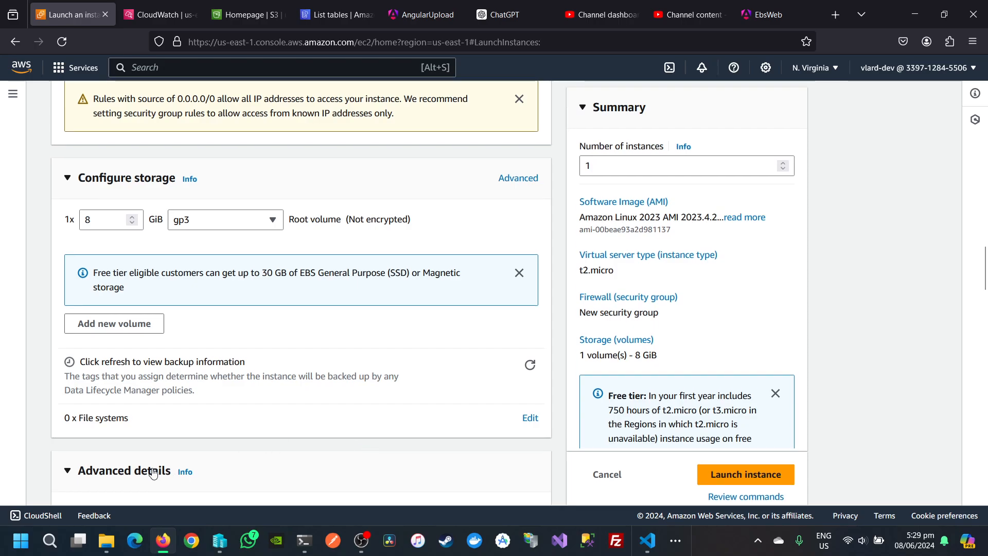
{"action": "left_click", "coordinate": [149, 323]}
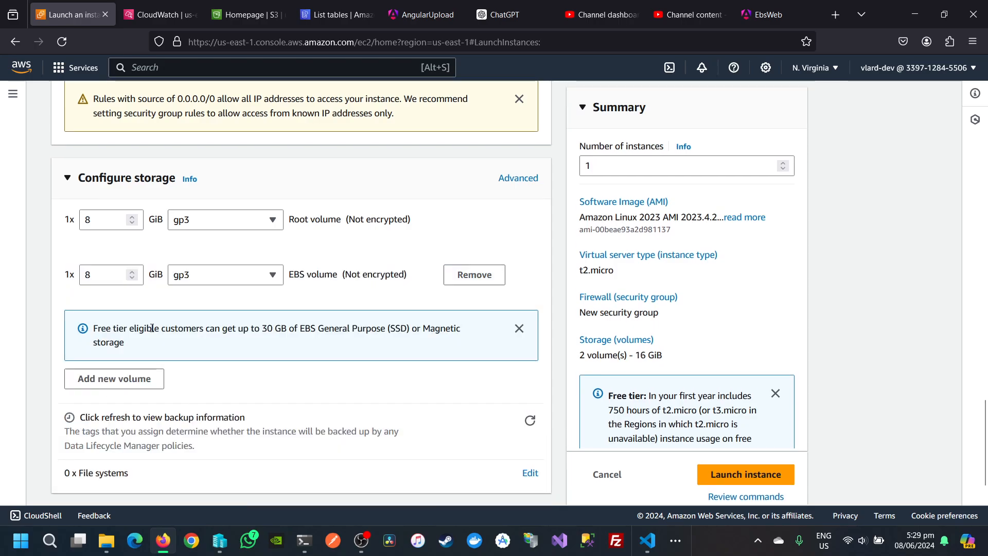
{"action": "left_click", "coordinate": [520, 328]}
{"action": "scroll", "coordinate": [359, 343], "scroll_direction": "up", "scroll_amount": 4}
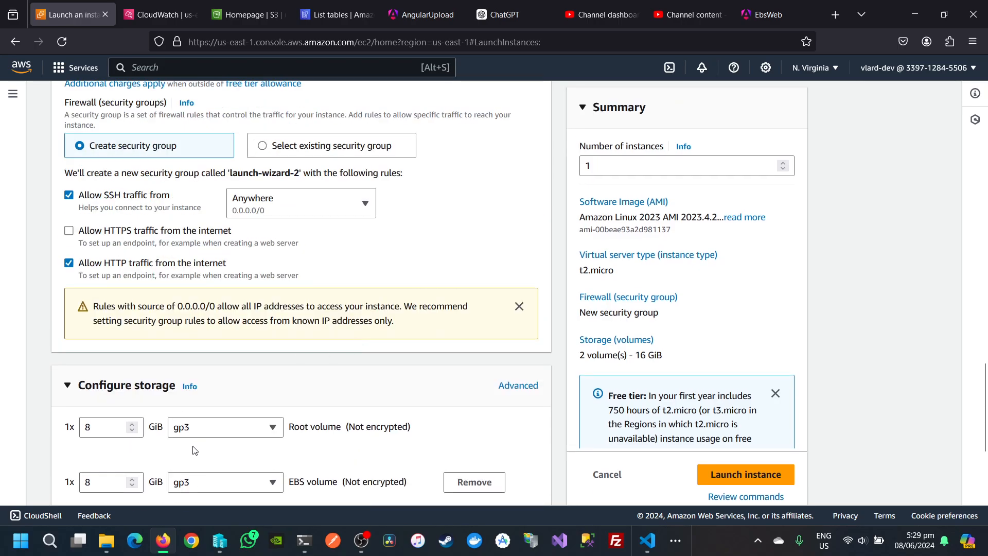
{"action": "left_click", "coordinate": [476, 483]}
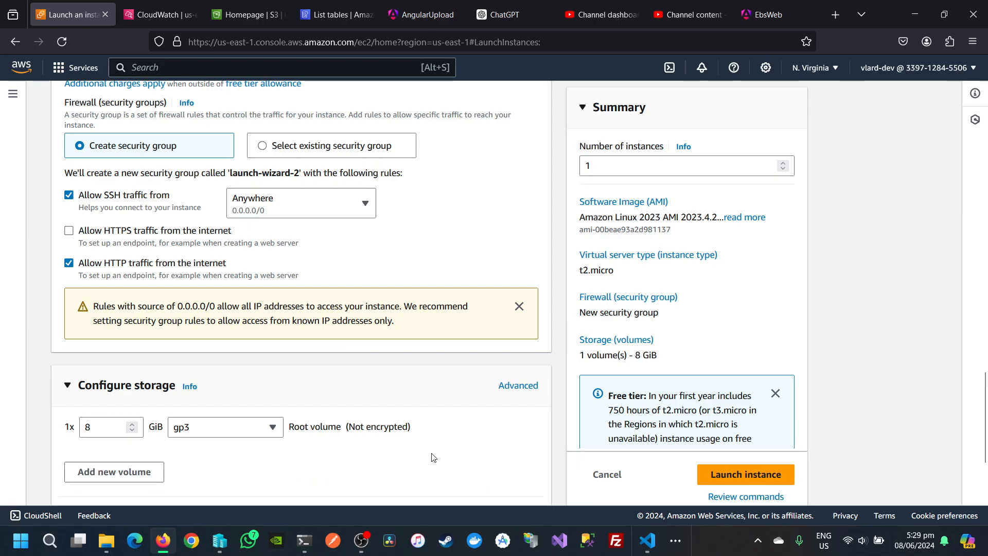
{"action": "left_click", "coordinate": [135, 471]}
{"action": "scroll", "coordinate": [276, 445], "scroll_direction": "down", "scroll_amount": 1}
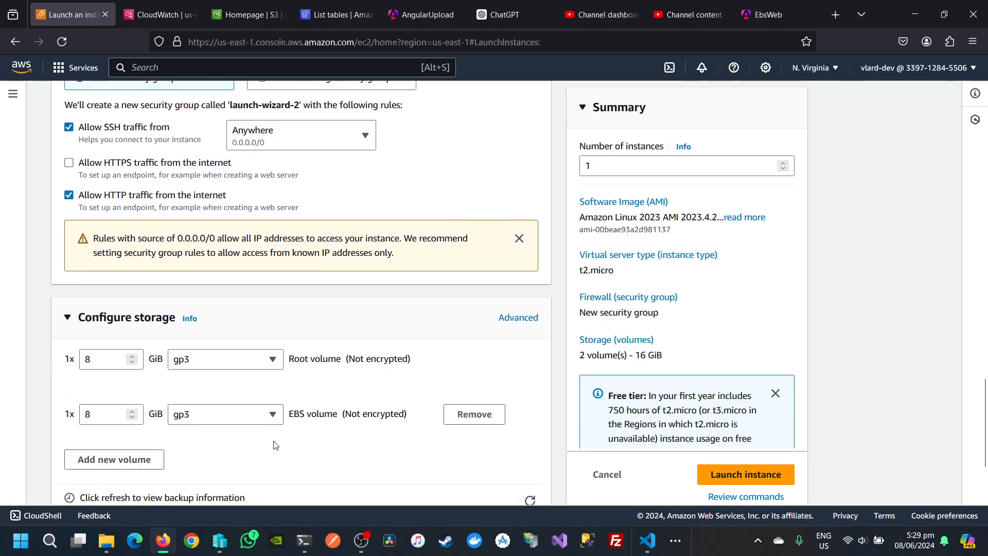
{"action": "left_click", "coordinate": [480, 414]}
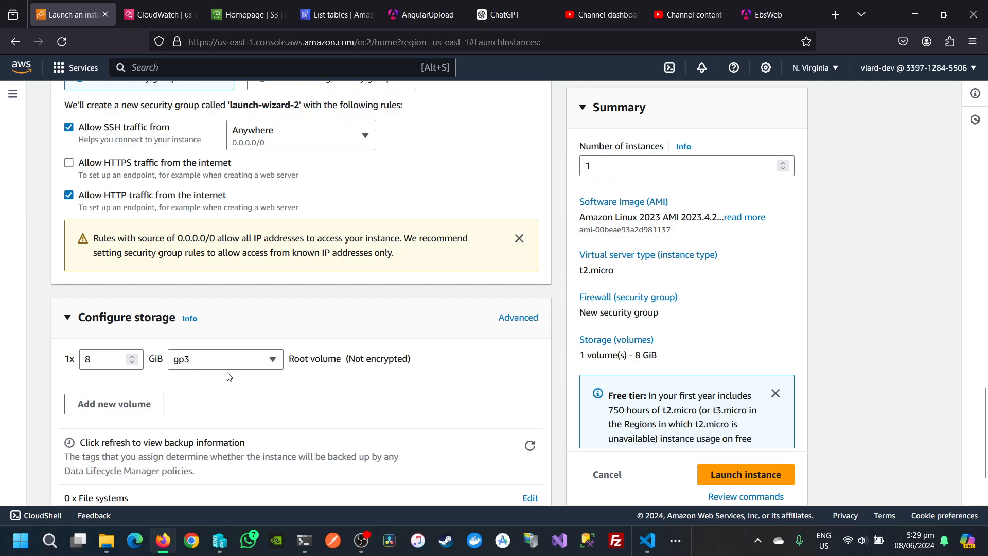
Launch the instance with only the 8 GiB gp3 root volume
{"action": "scroll", "coordinate": [392, 385], "scroll_direction": "up", "scroll_amount": 2}
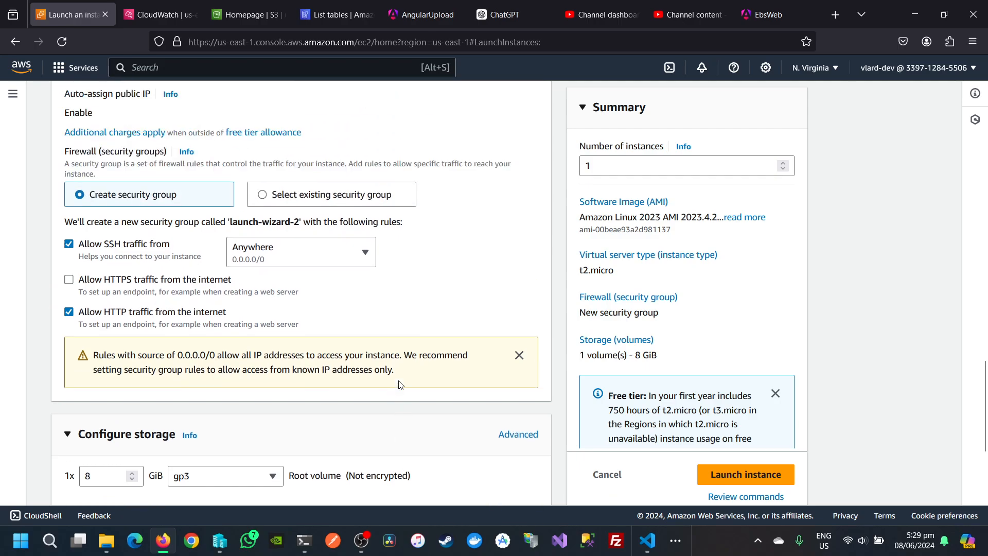
{"action": "scroll", "coordinate": [393, 384], "scroll_direction": "down", "scroll_amount": 3}
{"action": "left_click", "coordinate": [732, 450]}
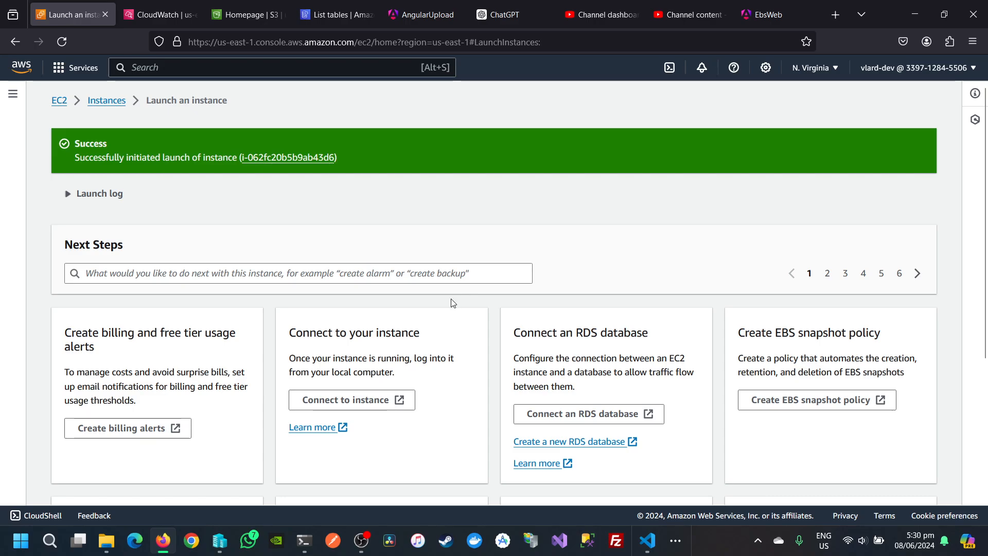
Return to the list of EC2 instances and refresh it to check the launched instance
{"action": "left_click", "coordinate": [13, 93]}
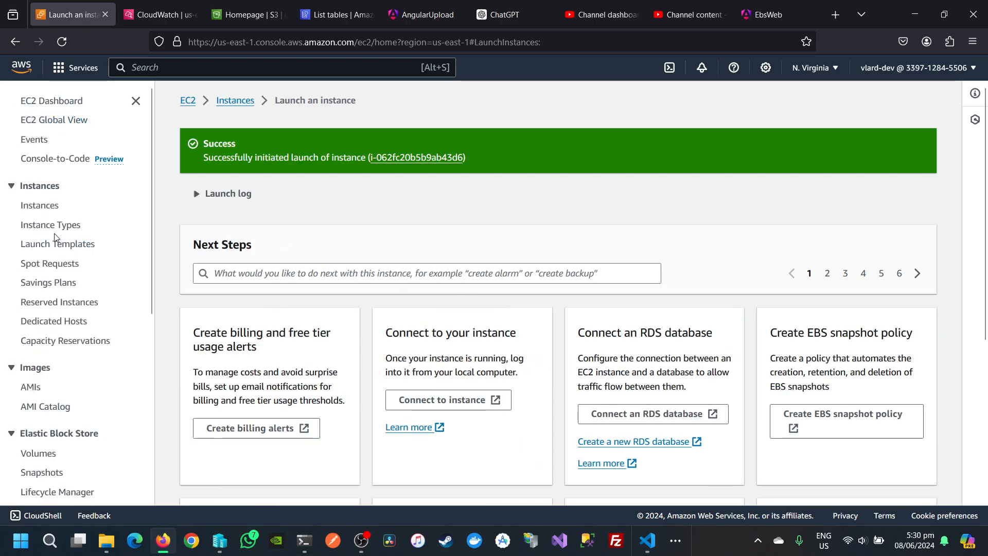
{"action": "left_click", "coordinate": [49, 211]}
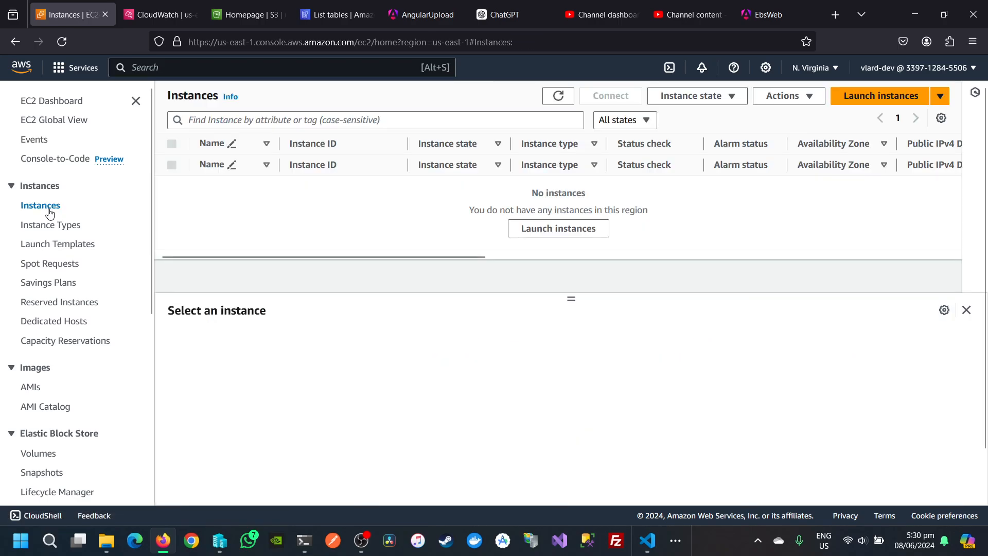
{"action": "left_click", "coordinate": [556, 98]}
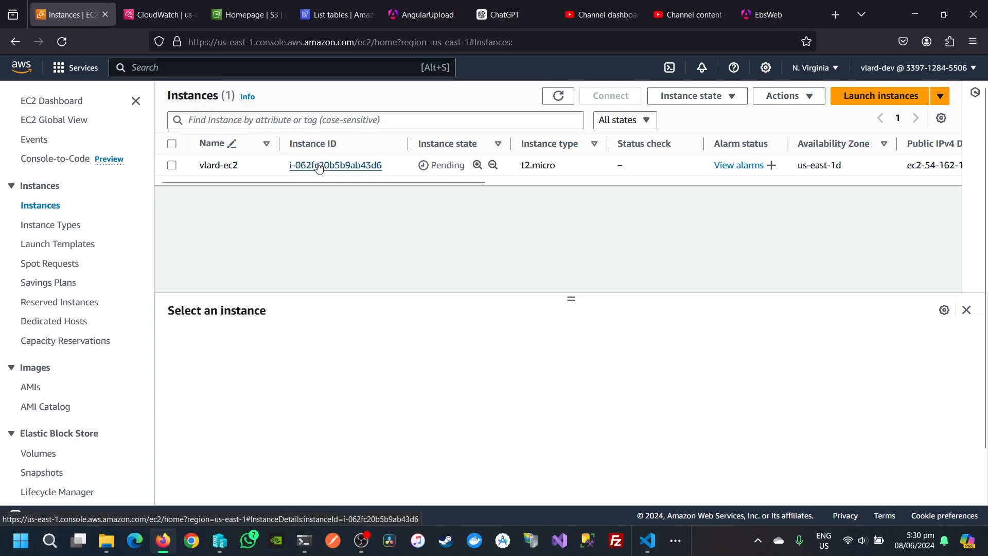
Open the 500 GiB volume and try to attach it to an instance, refreshing the list of available instances
{"action": "scroll", "coordinate": [46, 452], "scroll_direction": "down", "scroll_amount": 2}
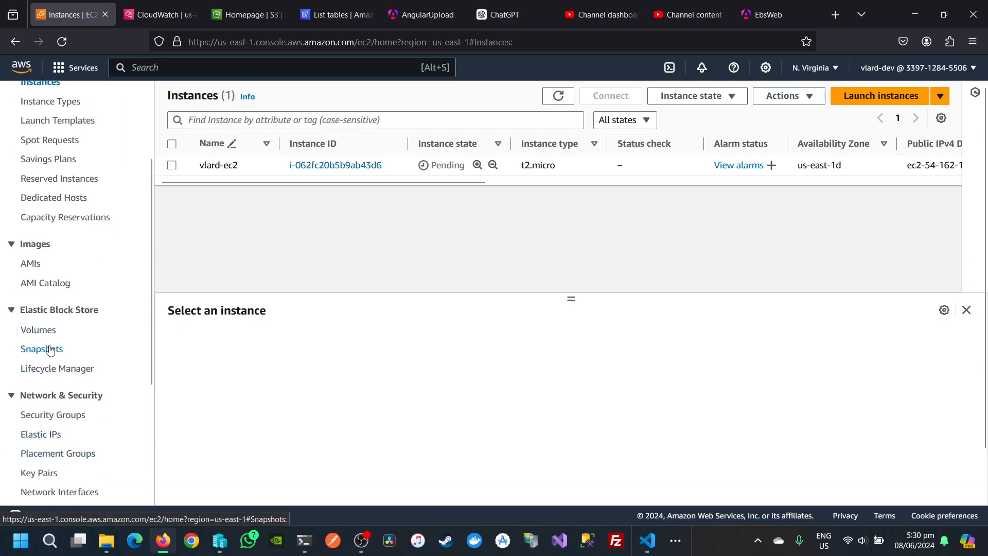
{"action": "left_click", "coordinate": [49, 331]}
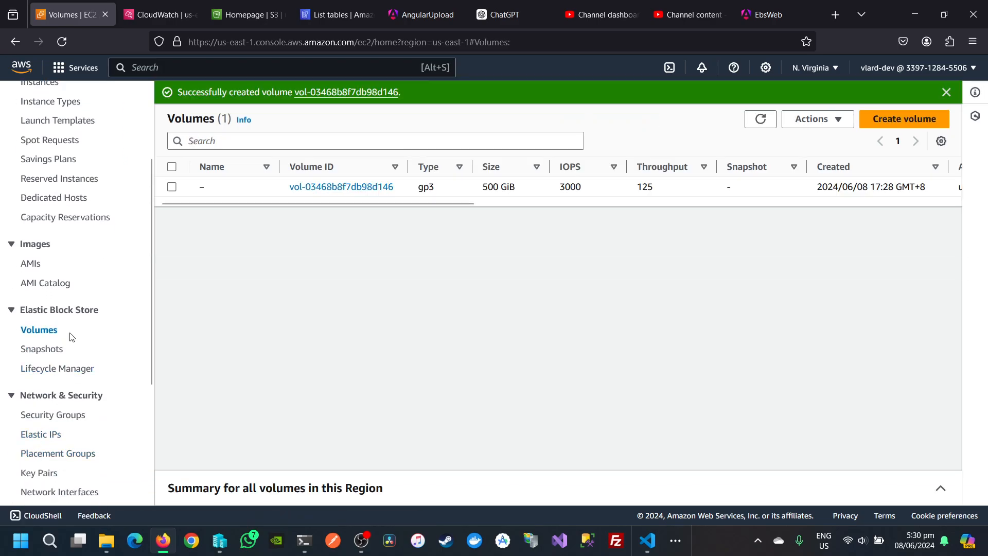
{"action": "left_click", "coordinate": [342, 187]}
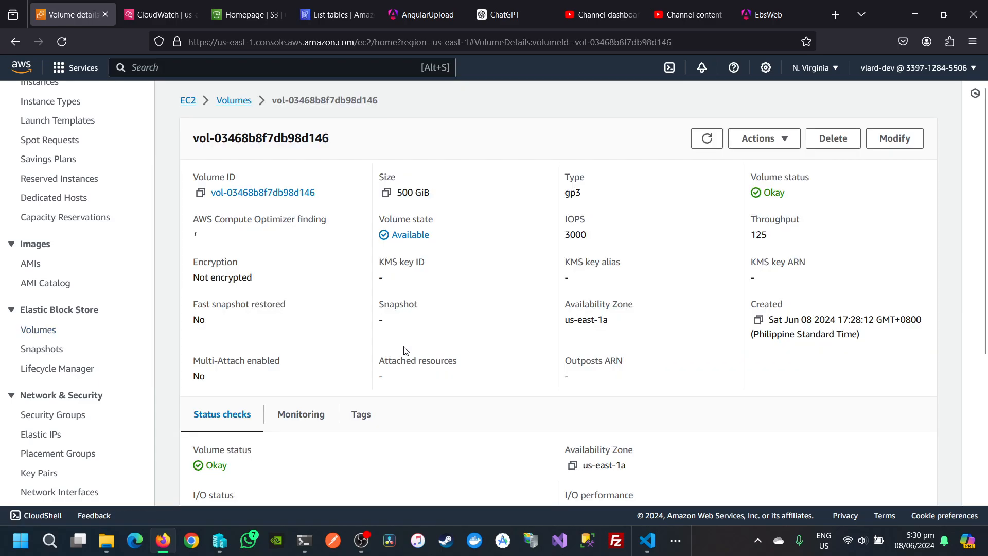
{"action": "left_click", "coordinate": [782, 140]}
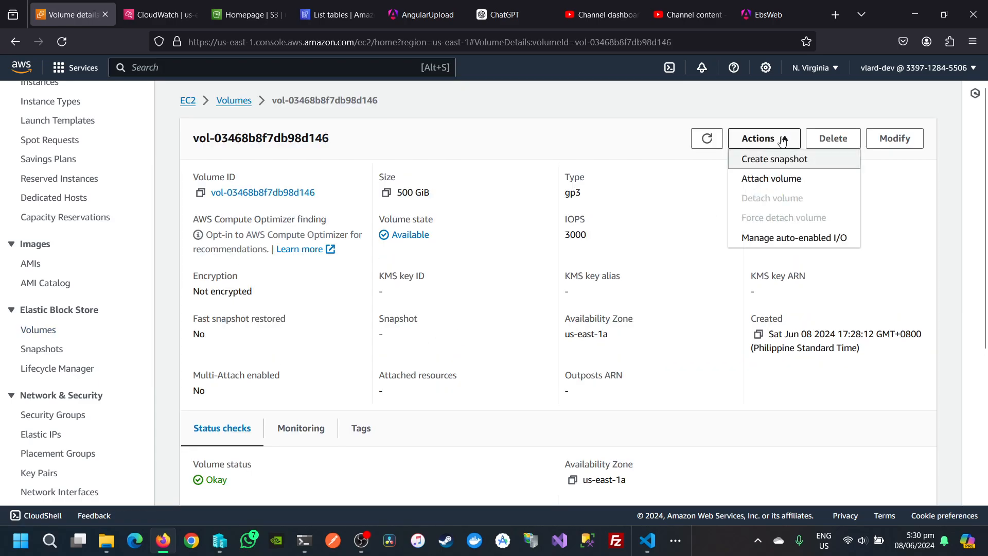
{"action": "left_click", "coordinate": [775, 179]}
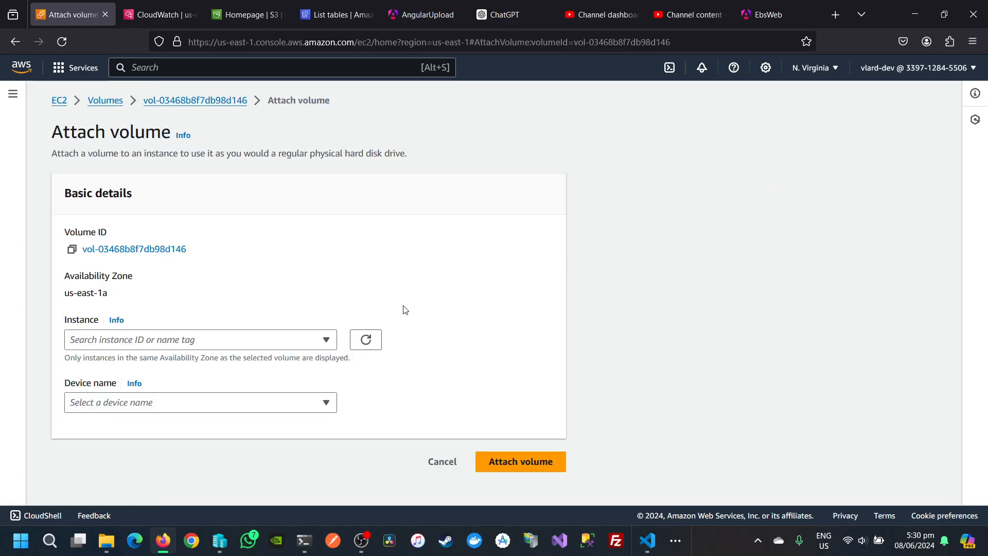
{"action": "left_click", "coordinate": [184, 340]}
{"action": "left_click", "coordinate": [243, 349]}
{"action": "left_click", "coordinate": [367, 340]}
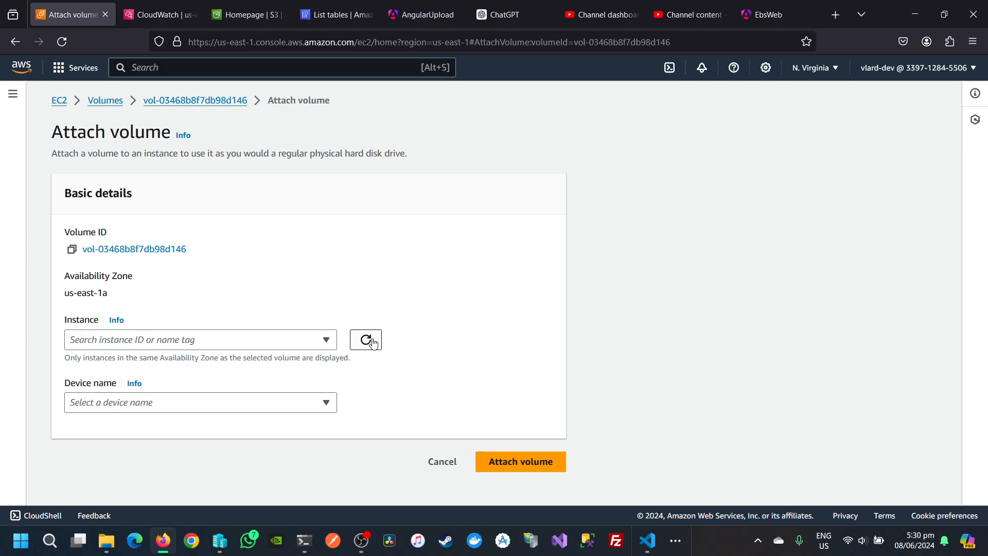
Go back to the EC2 instances list and refresh it to check the instance's state
{"action": "left_click", "coordinate": [60, 100]}
{"action": "left_click", "coordinate": [41, 205]}
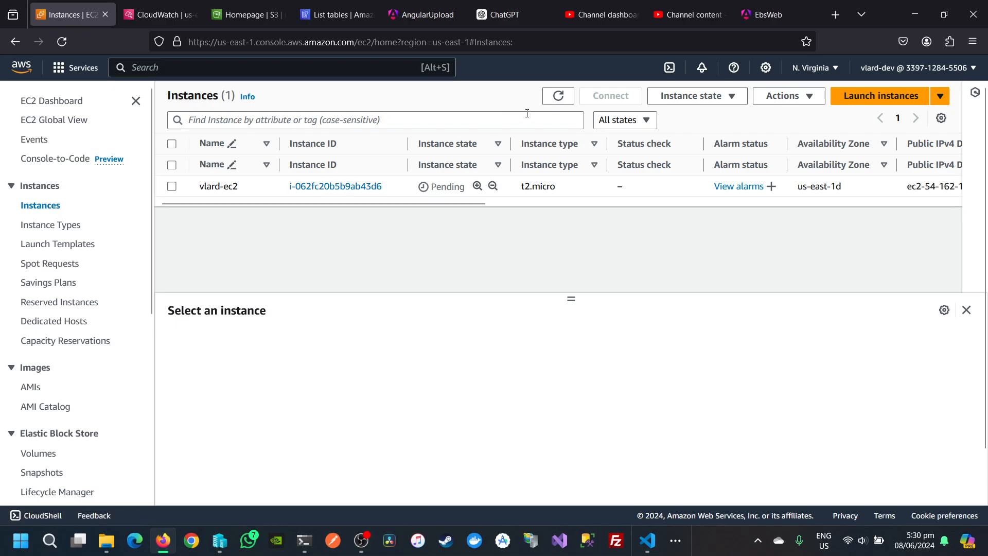
{"action": "left_click", "coordinate": [558, 96]}
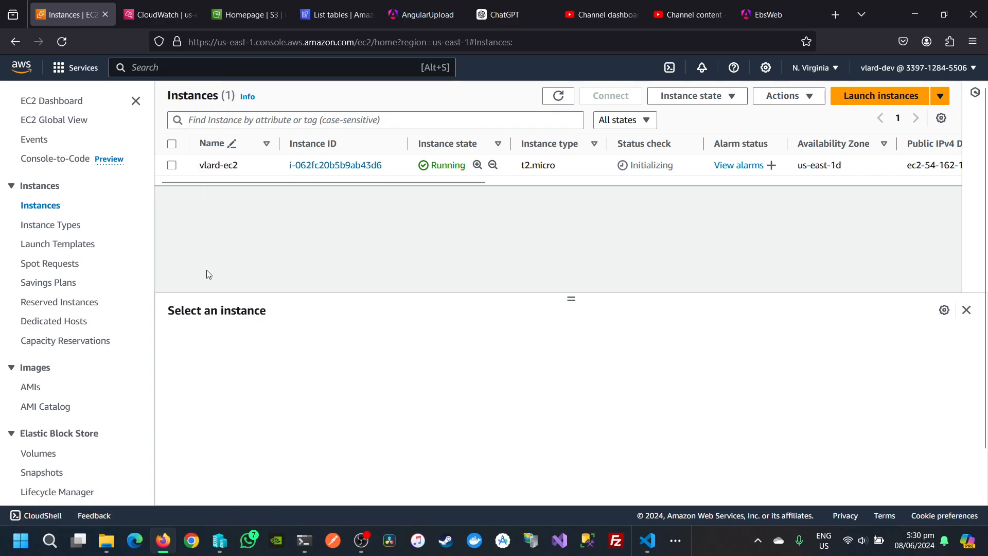
Refresh the volumes list, start attaching the 500 GiB volume again, and search the available instances for "vla", clearing the search text
{"action": "scroll", "coordinate": [46, 412], "scroll_direction": "down", "scroll_amount": 2}
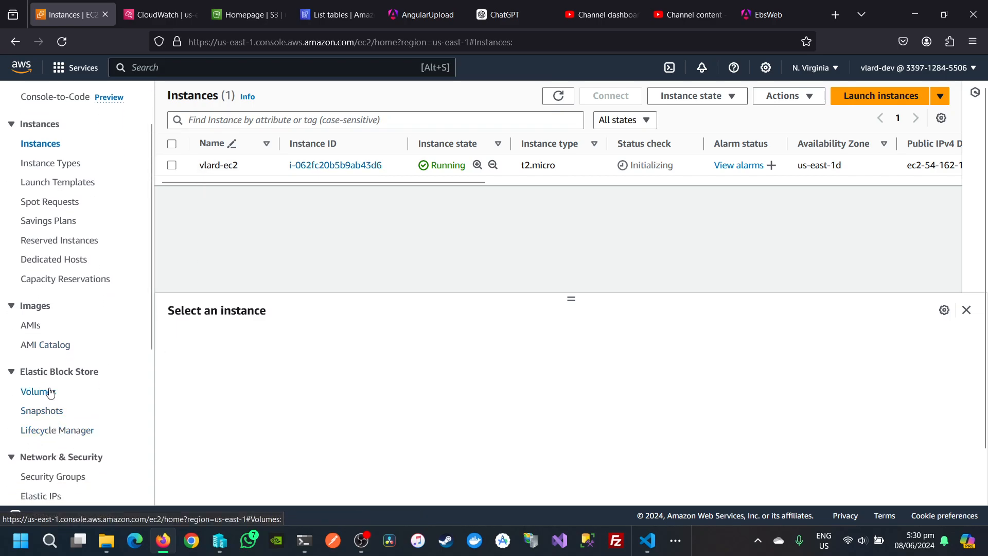
{"action": "left_click", "coordinate": [50, 392]}
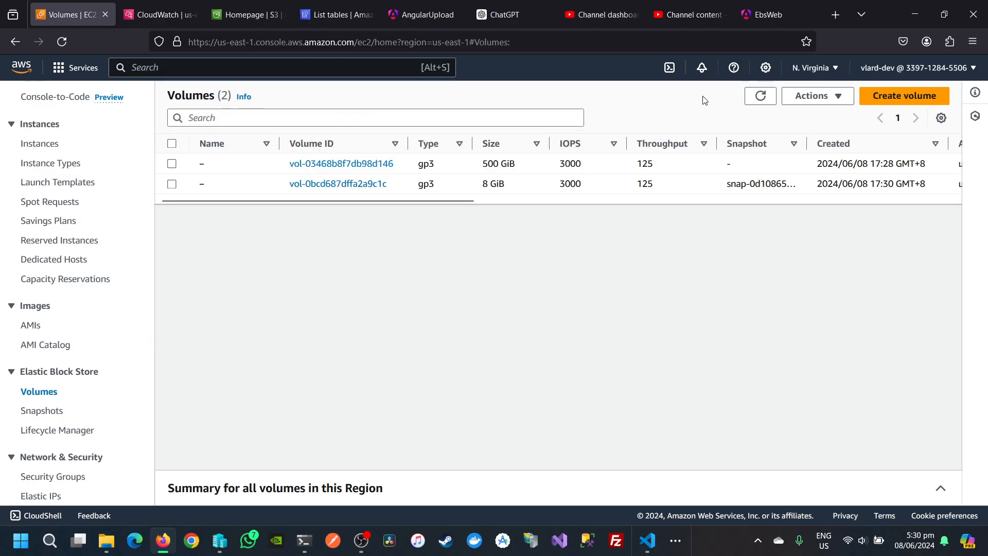
{"action": "left_click", "coordinate": [760, 96]}
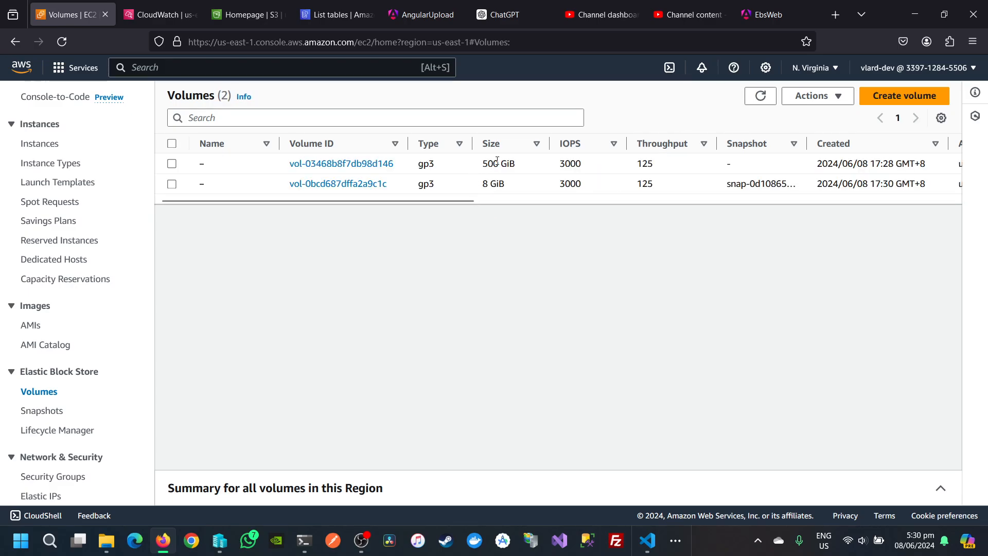
{"action": "left_click", "coordinate": [366, 164]}
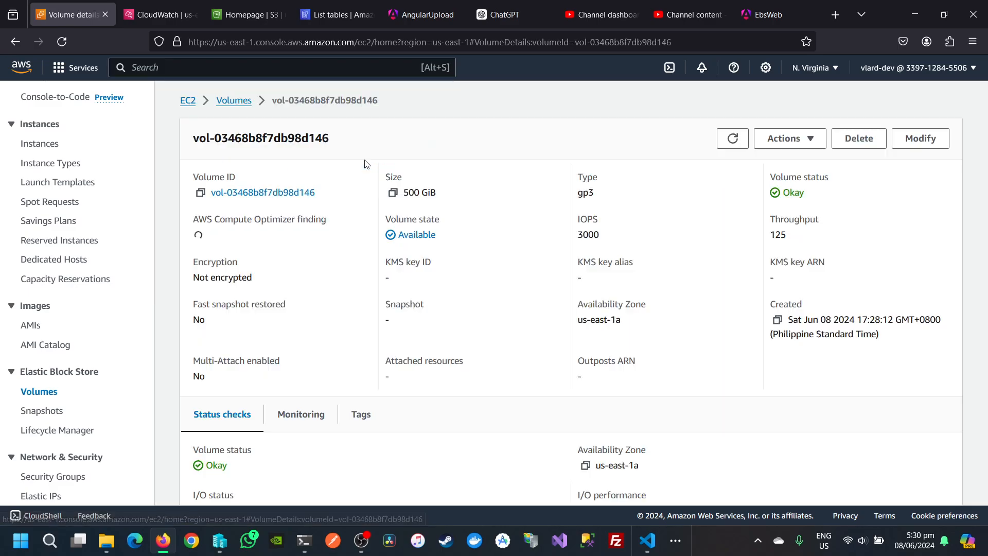
{"action": "left_click", "coordinate": [760, 144]}
{"action": "left_click", "coordinate": [764, 180]}
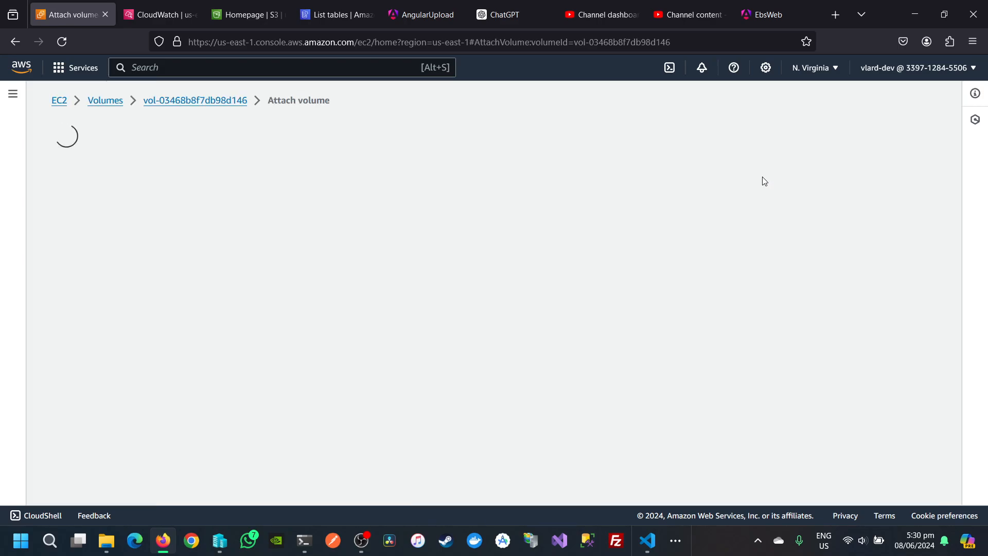
{"action": "left_click", "coordinate": [136, 346]}
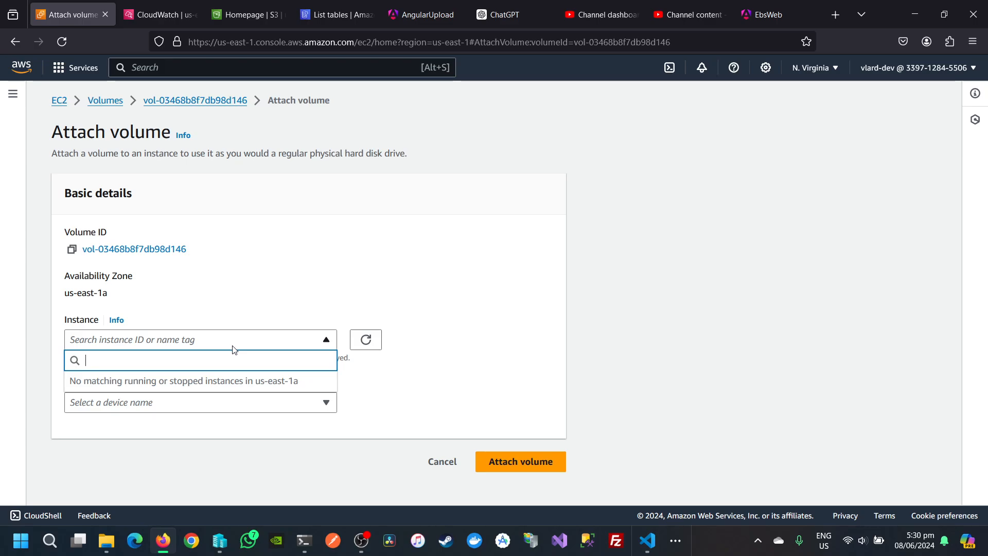
{"action": "type", "text": "vla"}
{"action": "key", "text": "BackSpace"}
{"action": "key", "text": "BackSpace"}
{"action": "key", "text": "BackSpace"}
{"action": "key", "text": "BackSpace"}
Open the vlard-ec2 instance's details from the instances list and copy its instance ID
{"action": "left_click", "coordinate": [13, 94]}
{"action": "left_click", "coordinate": [40, 205]}
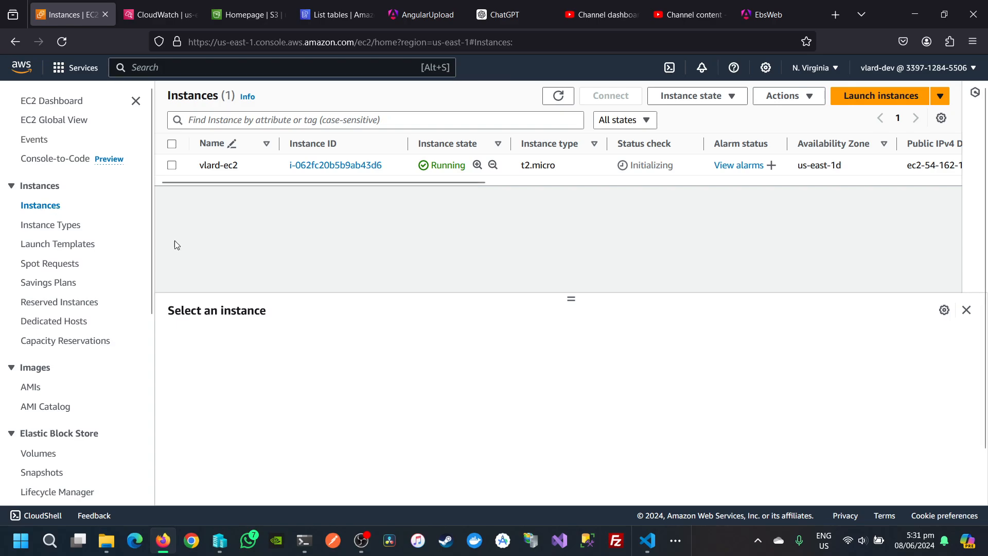
{"action": "left_click", "coordinate": [314, 165]}
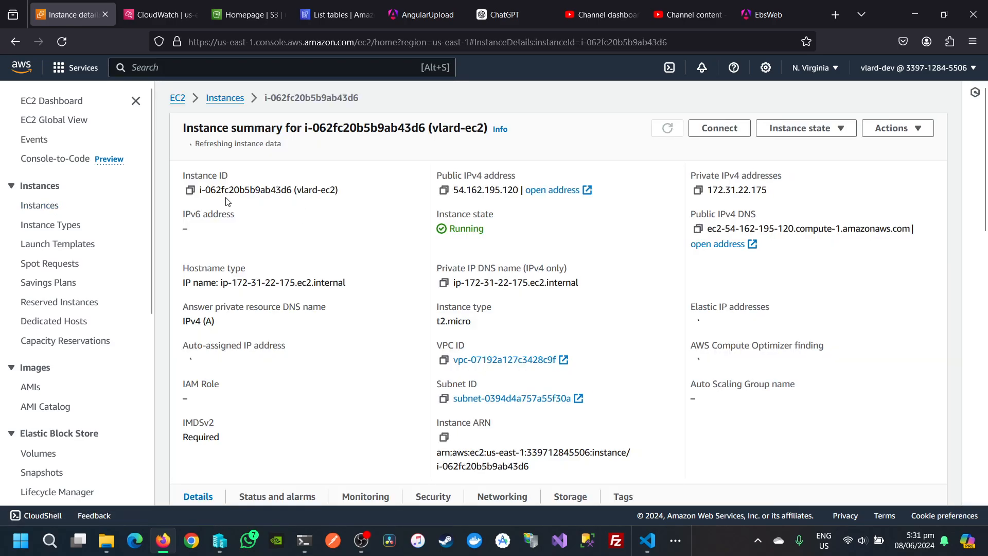
{"action": "left_click", "coordinate": [190, 189]}
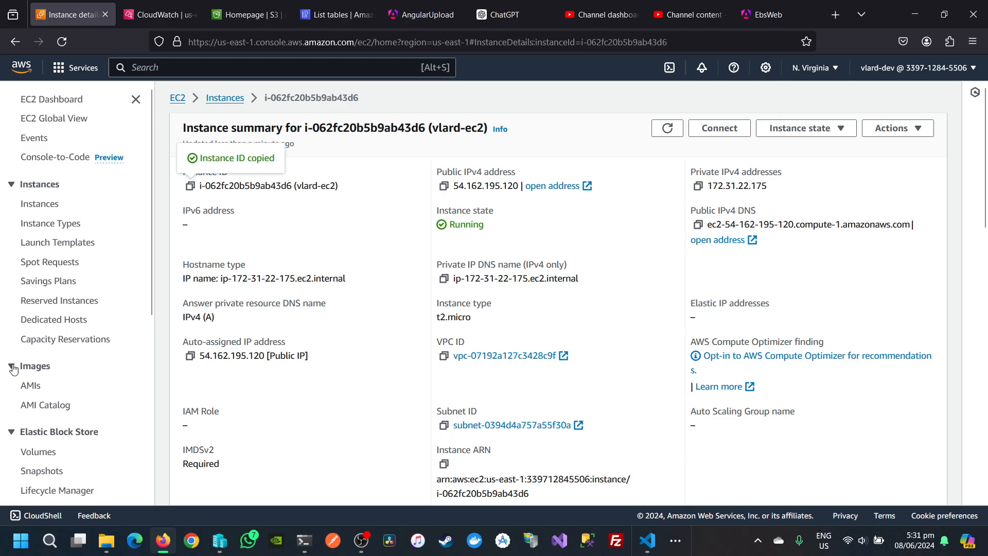
Try to attach the 500 GiB volume by searching for the instance with the copied instance ID
{"action": "scroll", "coordinate": [13, 369], "scroll_direction": "down", "scroll_amount": 2}
{"action": "left_click", "coordinate": [32, 330]}
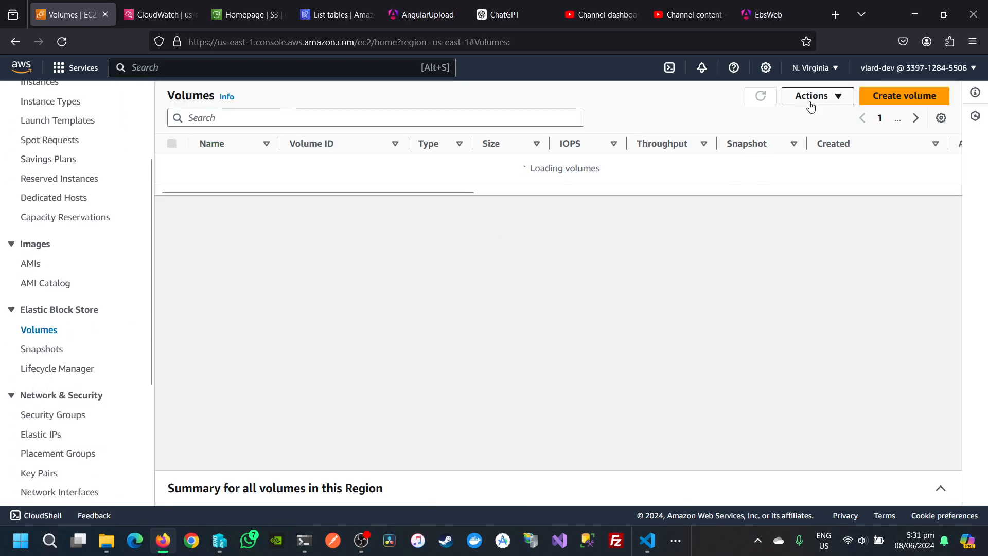
{"action": "left_click", "coordinate": [363, 164]}
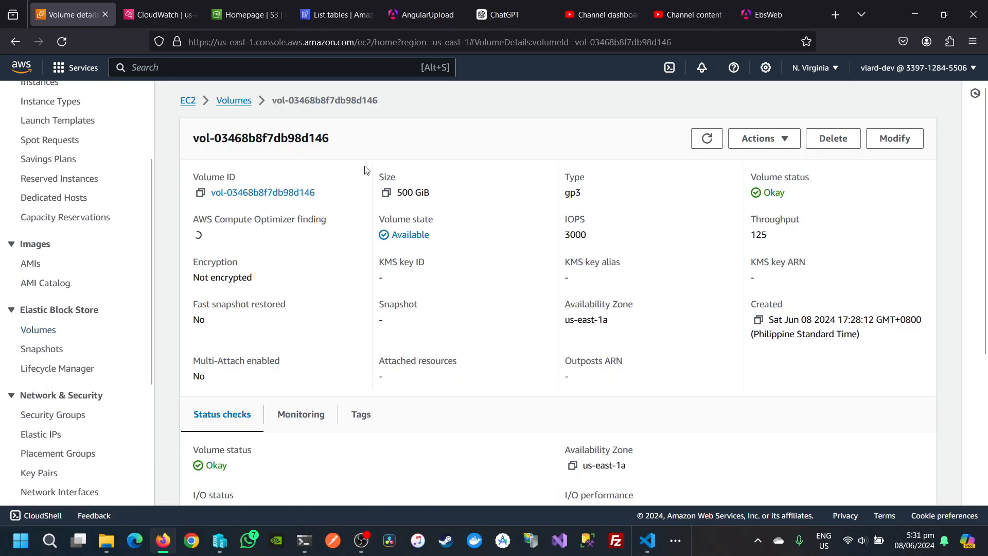
{"action": "left_click", "coordinate": [760, 138]}
{"action": "left_click", "coordinate": [760, 178]}
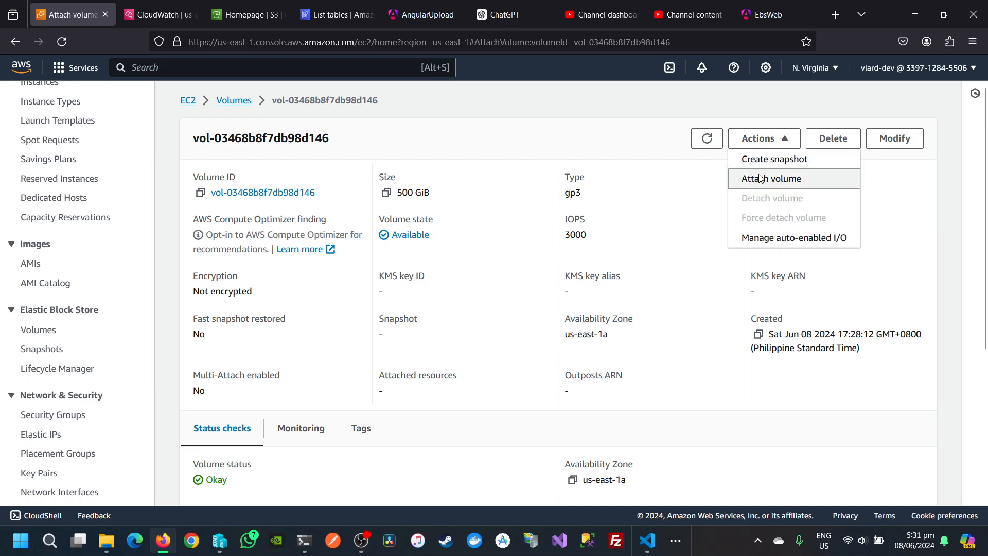
{"action": "left_click", "coordinate": [140, 338]}
{"action": "key", "text": "ctrl+v"}
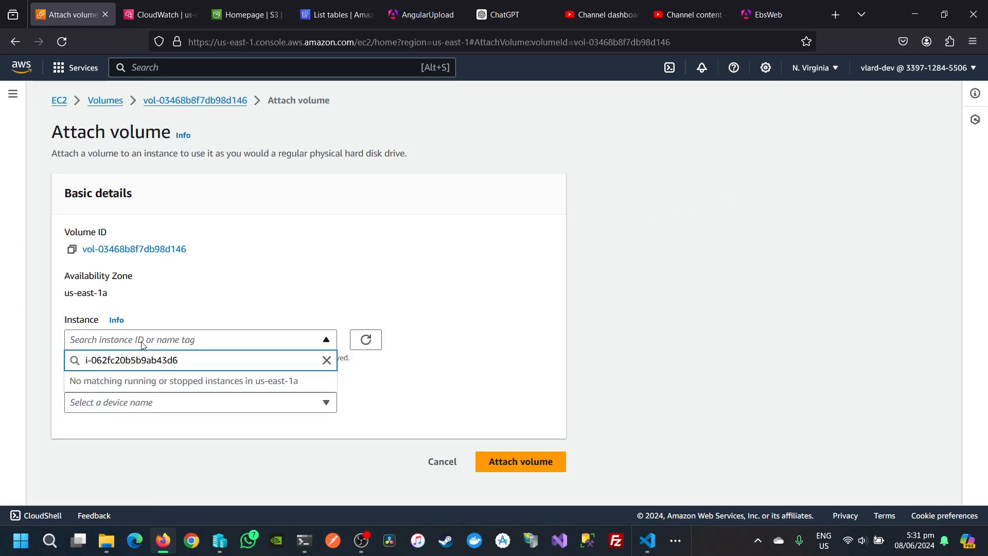
{"action": "left_click", "coordinate": [381, 375]}
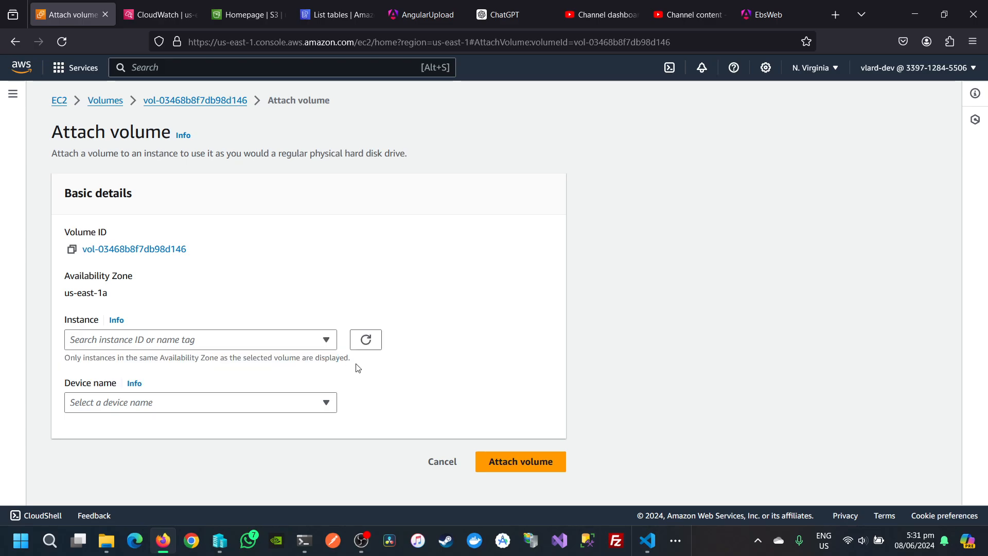
{"action": "left_click", "coordinate": [297, 405]}
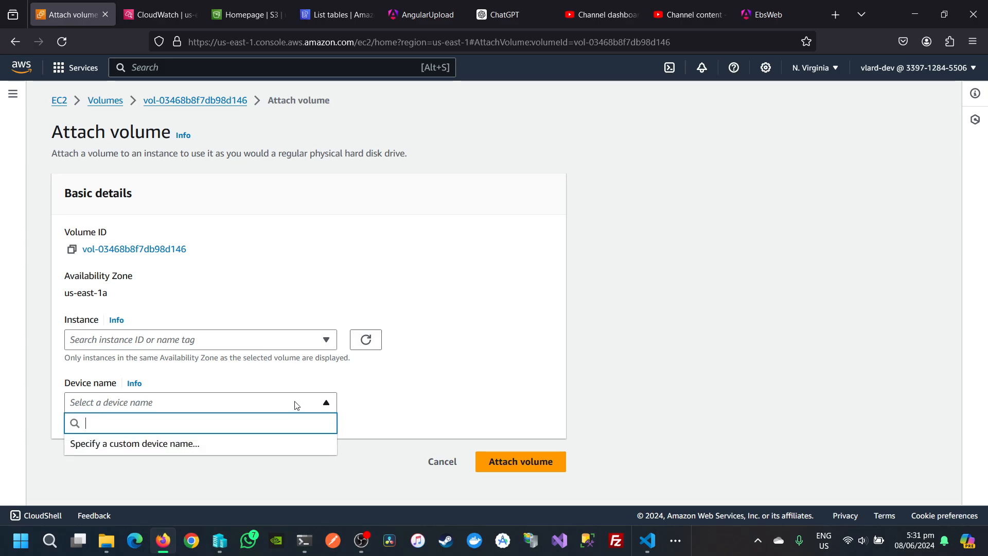
{"action": "left_click", "coordinate": [248, 451]}
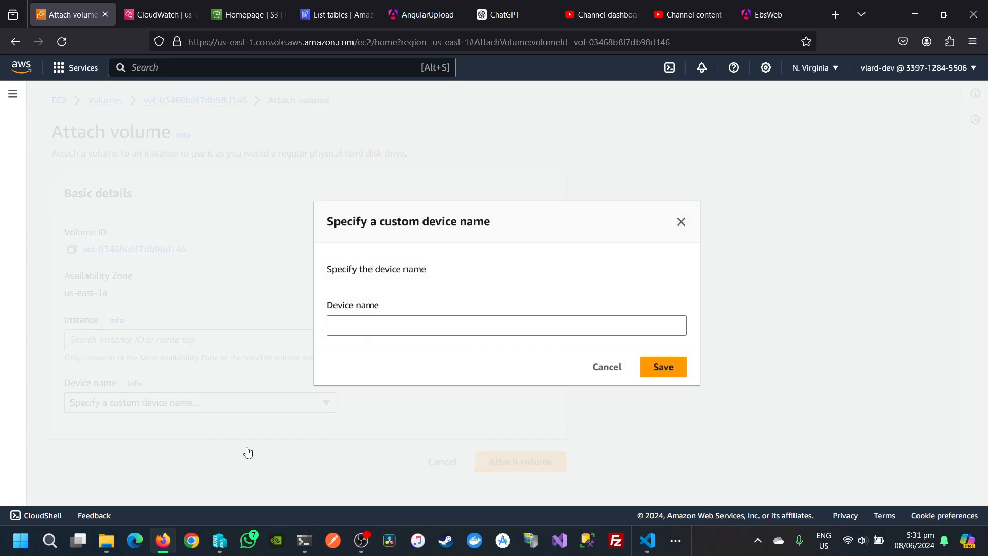
{"action": "left_click", "coordinate": [606, 366]}
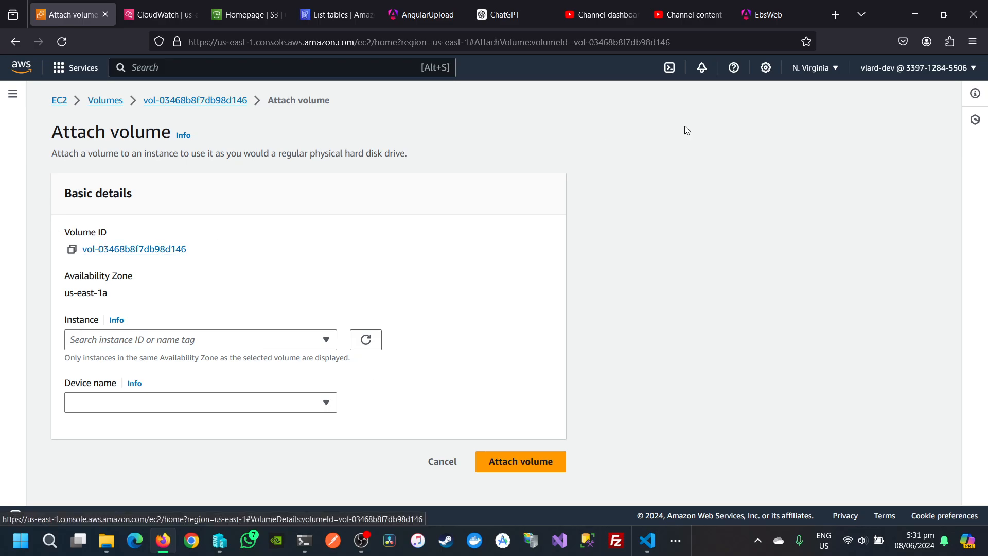
Check the selected AWS region and open the help information on instance requirements for attaching a volume
{"action": "left_click", "coordinate": [813, 67]}
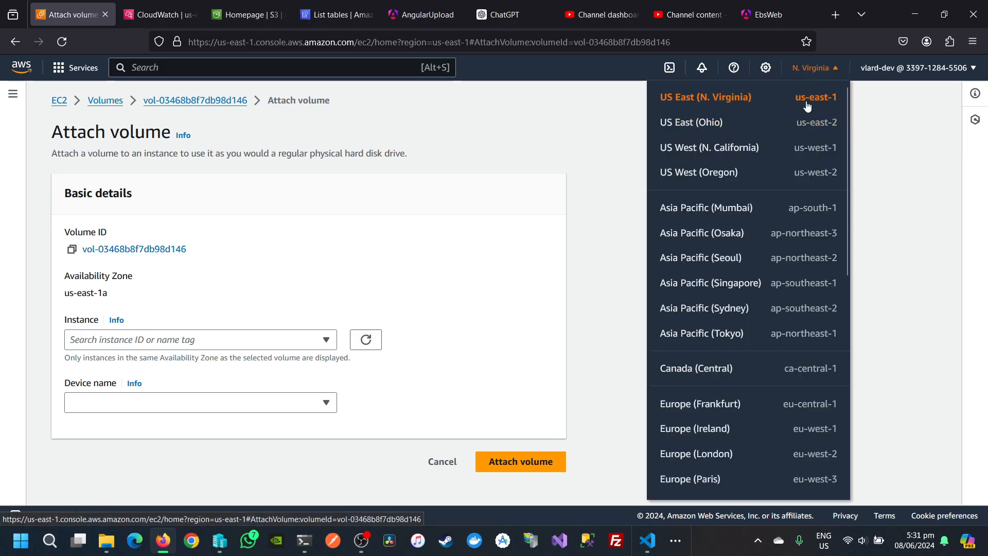
{"action": "left_click", "coordinate": [403, 296]}
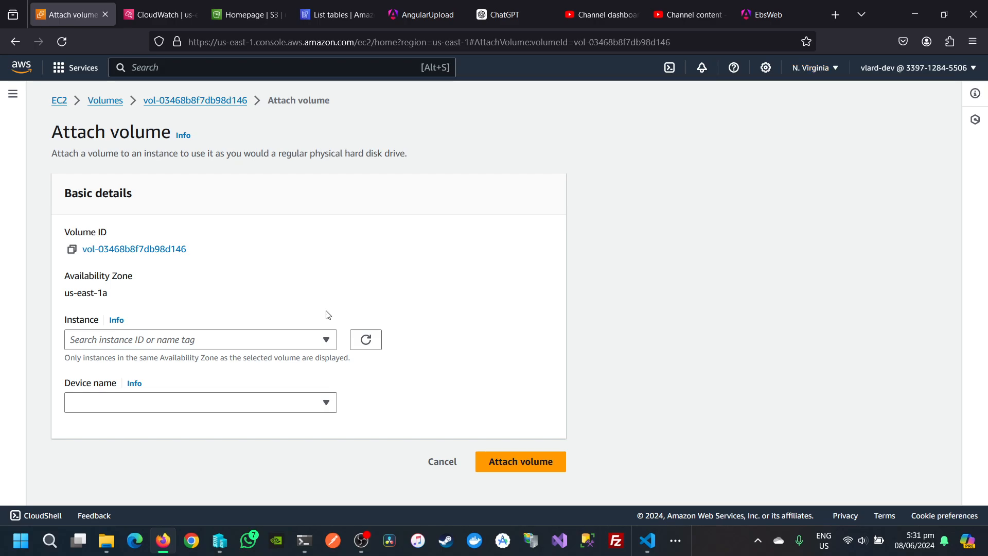
{"action": "left_click", "coordinate": [116, 320]}
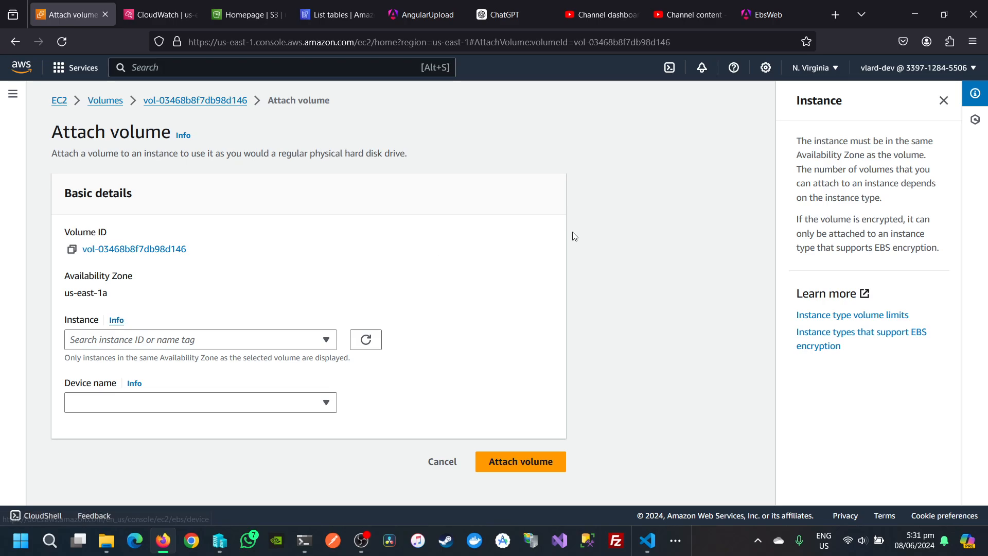
Open the vlard-ec2 instance's details from the instances list and search the page for "avai" to look for its Availability Zone
{"action": "left_click", "coordinate": [13, 94]}
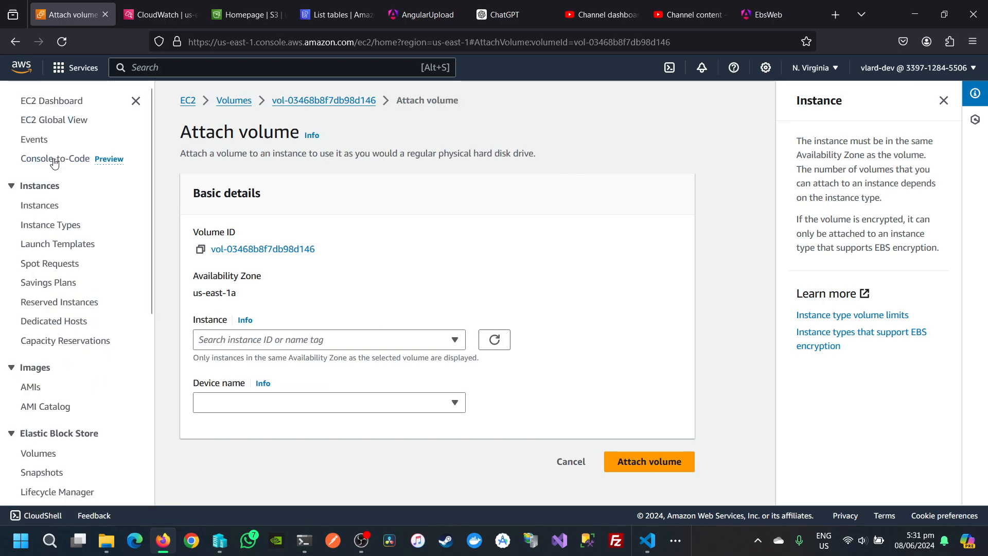
{"action": "left_click", "coordinate": [42, 206]}
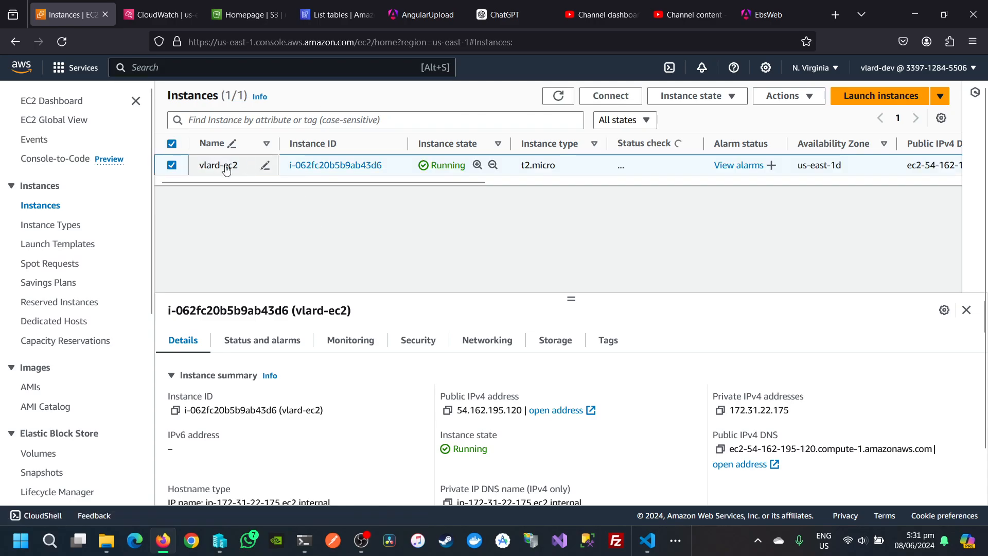
{"action": "left_click", "coordinate": [360, 166]}
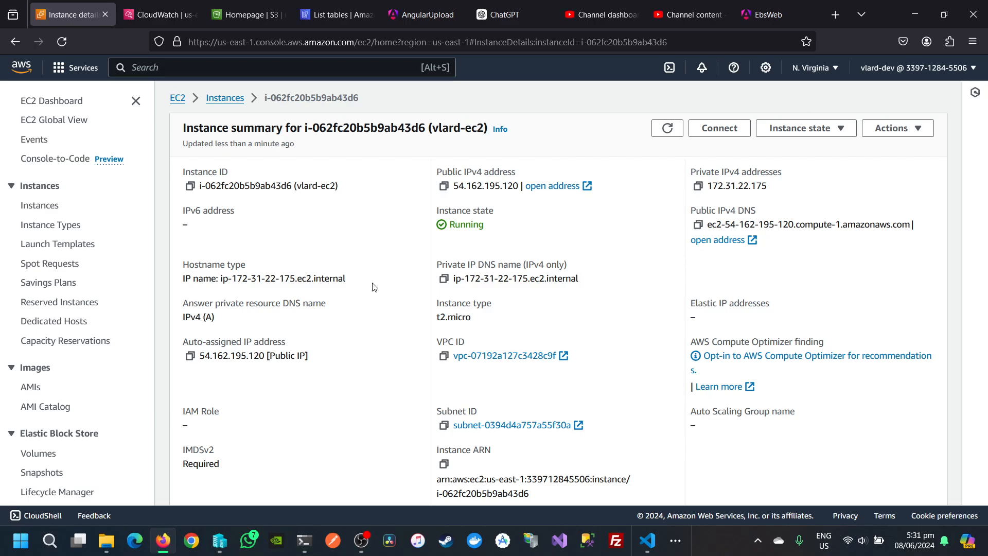
{"action": "scroll", "coordinate": [374, 287], "scroll_direction": "down", "scroll_amount": 2}
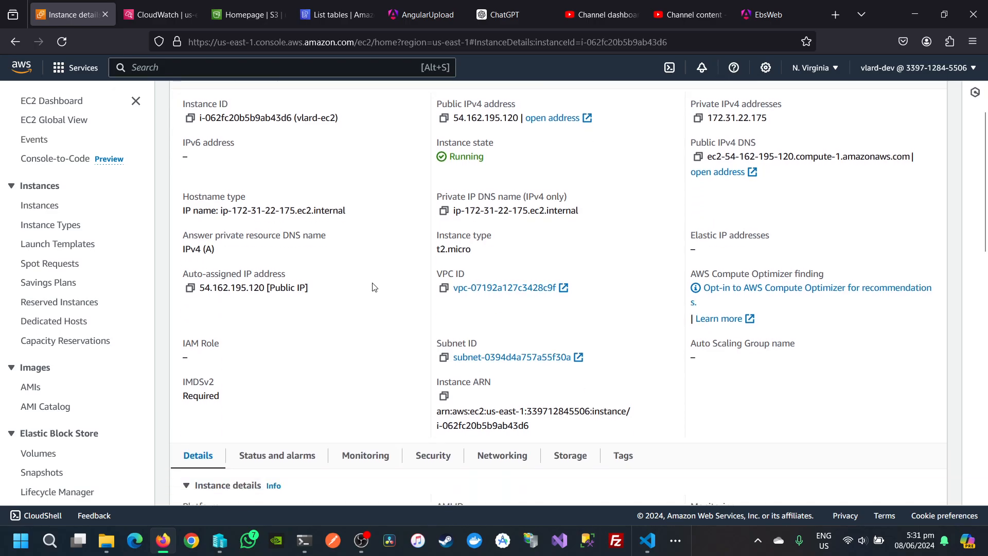
{"action": "scroll", "coordinate": [374, 287], "scroll_direction": "down", "scroll_amount": 5}
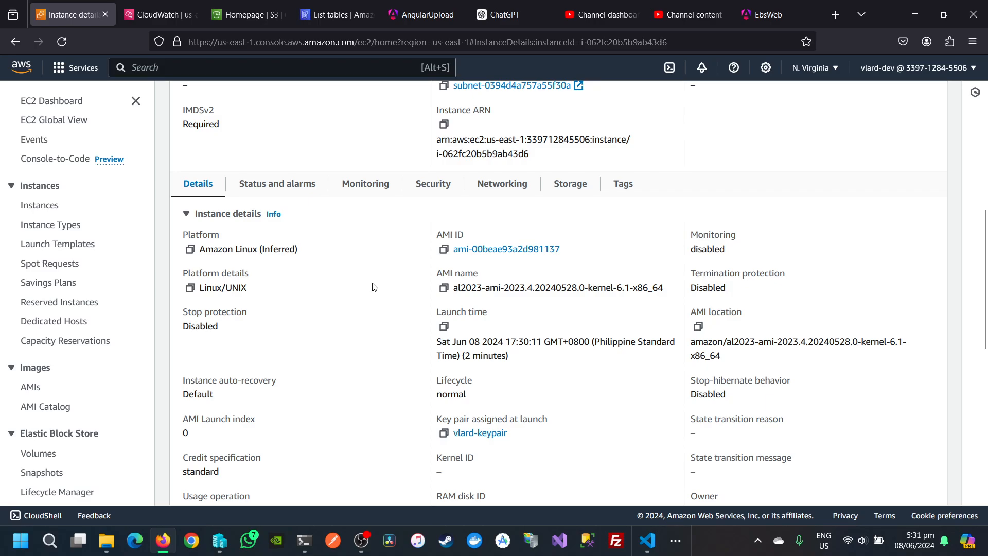
{"action": "scroll", "coordinate": [375, 287], "scroll_direction": "down", "scroll_amount": 3}
{"action": "scroll", "coordinate": [374, 287], "scroll_direction": "down", "scroll_amount": 3}
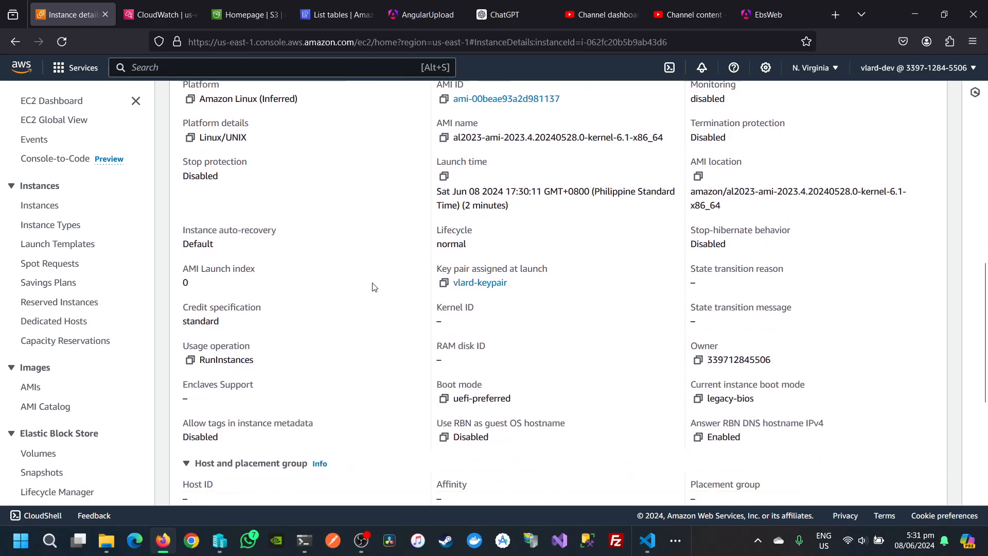
{"action": "key", "text": "ctrl+f"}
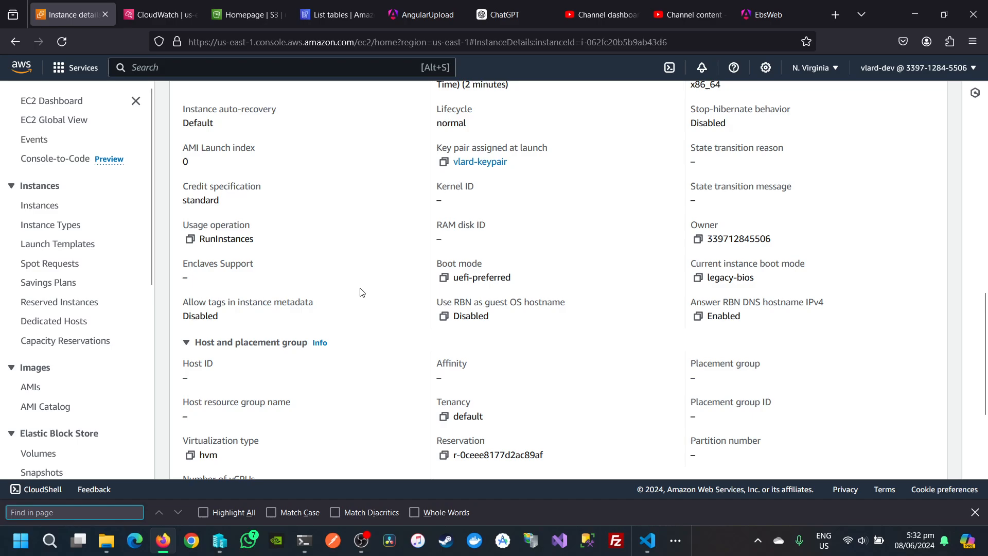
{"action": "type", "text": "avai"}
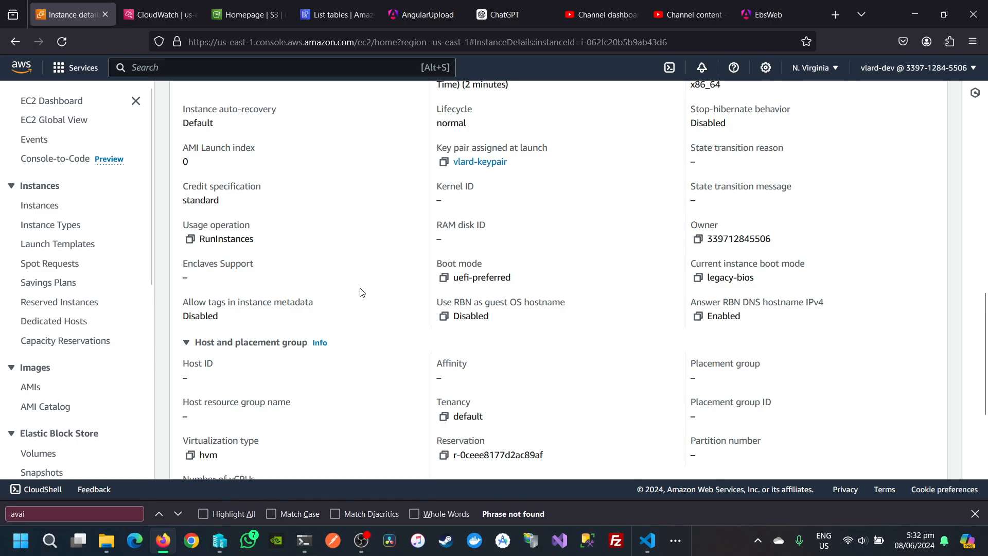
{"action": "key", "text": "Escape"}
{"action": "key", "text": "Home"}
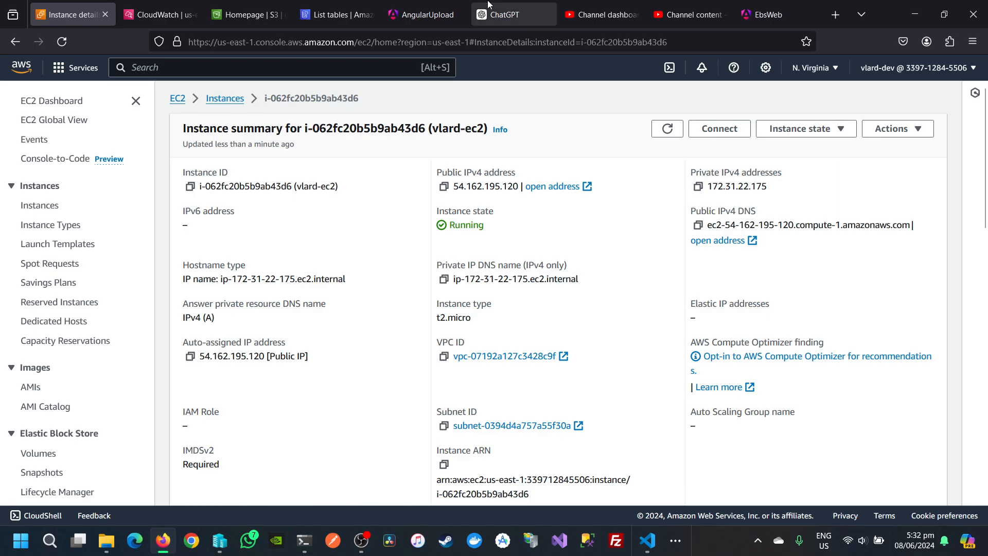
Switch to ChatGPT, ask "how to know the availability zone of my ec2 instance ?" and read the answer
{"action": "left_click", "coordinate": [506, 16]}
{"action": "left_click", "coordinate": [374, 486]}
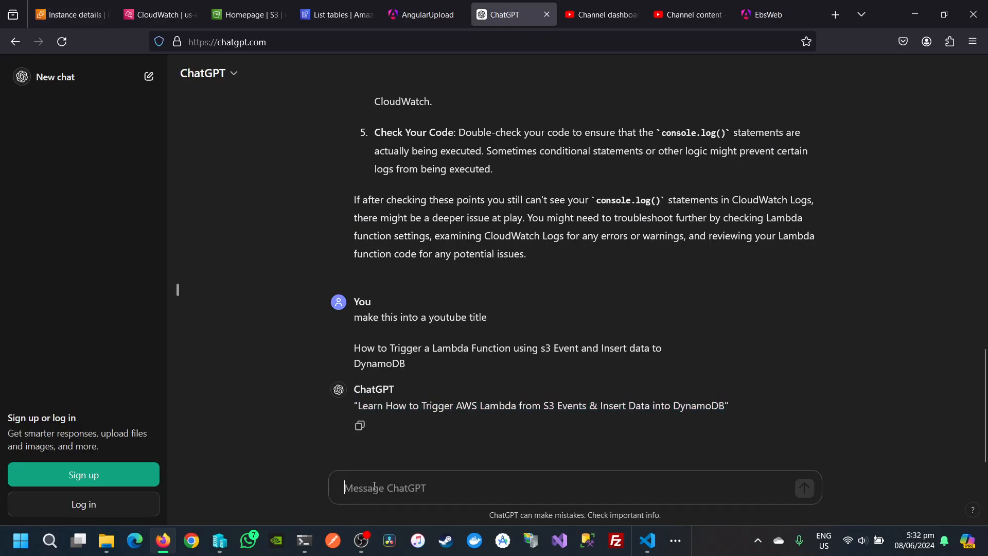
{"action": "type", "text": "how to know"}
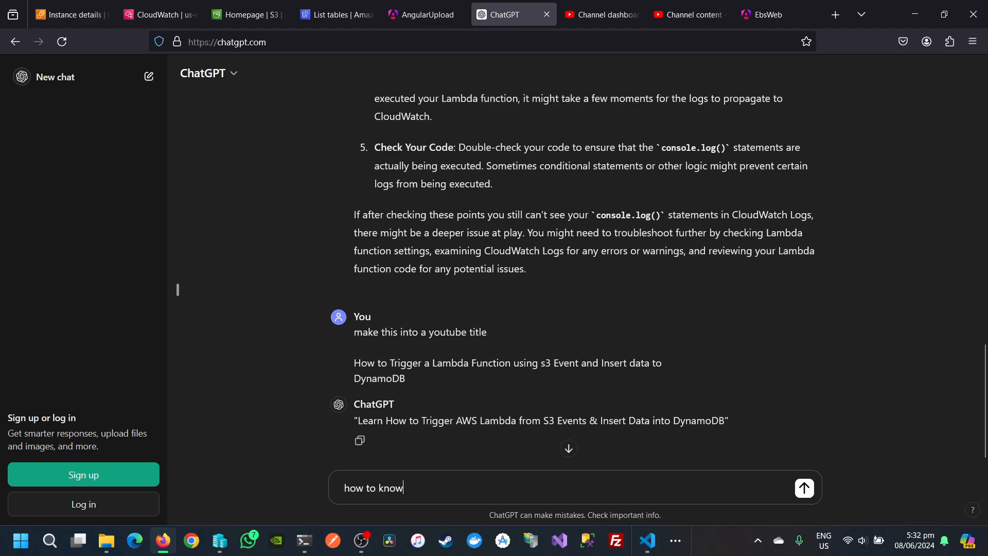
{"action": "type", "text": " the avai"}
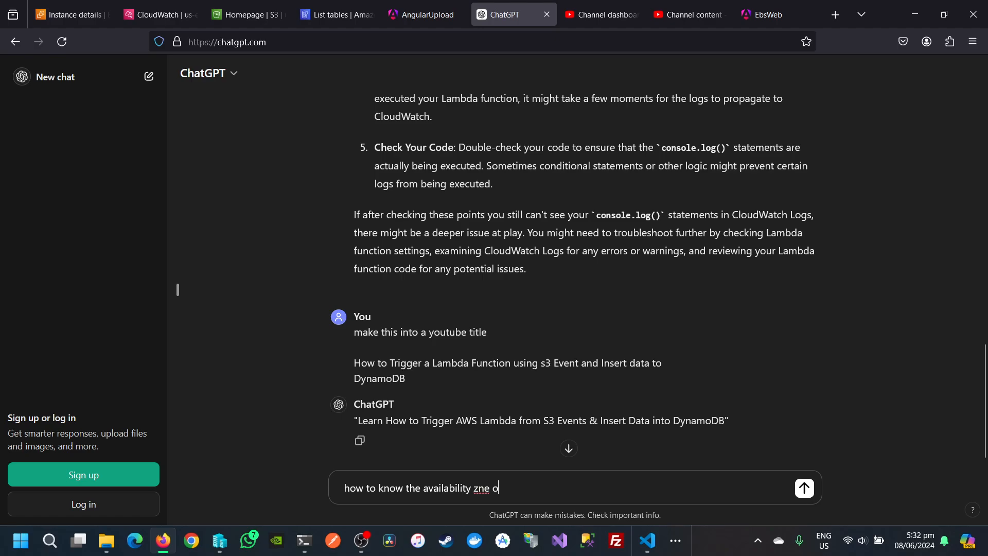
{"action": "type", "text": "lability zone of my ec2 ins"}
{"action": "key", "text": "BackSpace"}
{"action": "type", "text": "nstace"}
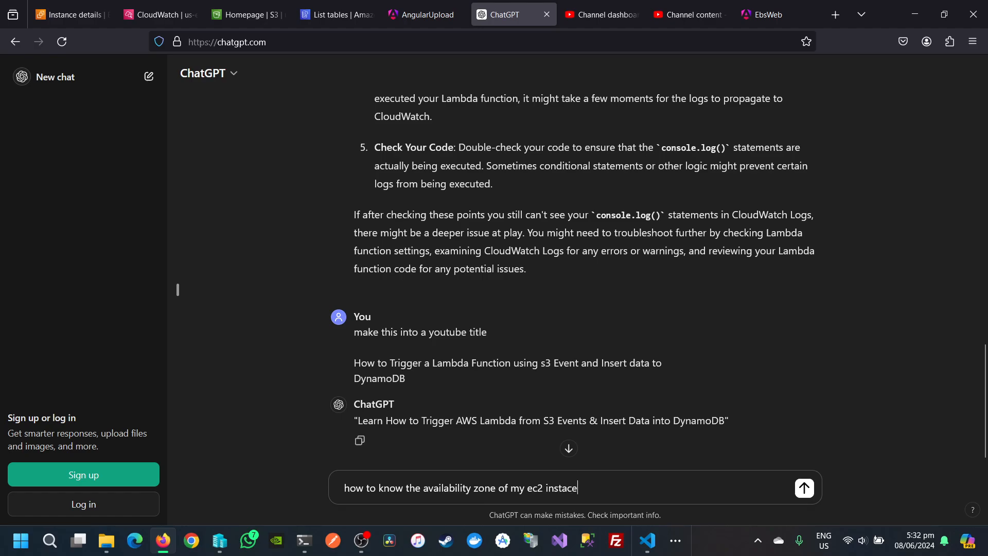
{"action": "key", "text": "BackSpace"}
{"action": "key", "text": "BackSpace"}
{"action": "type", "text": "n"}
{"action": "key", "text": "Return"}
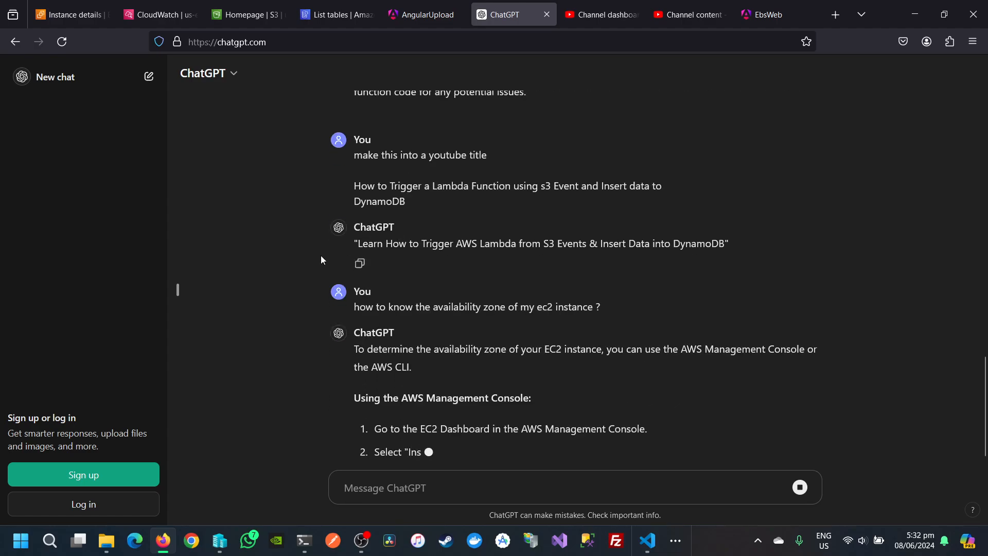
{"action": "scroll", "coordinate": [352, 316], "scroll_direction": "up", "scroll_amount": 3}
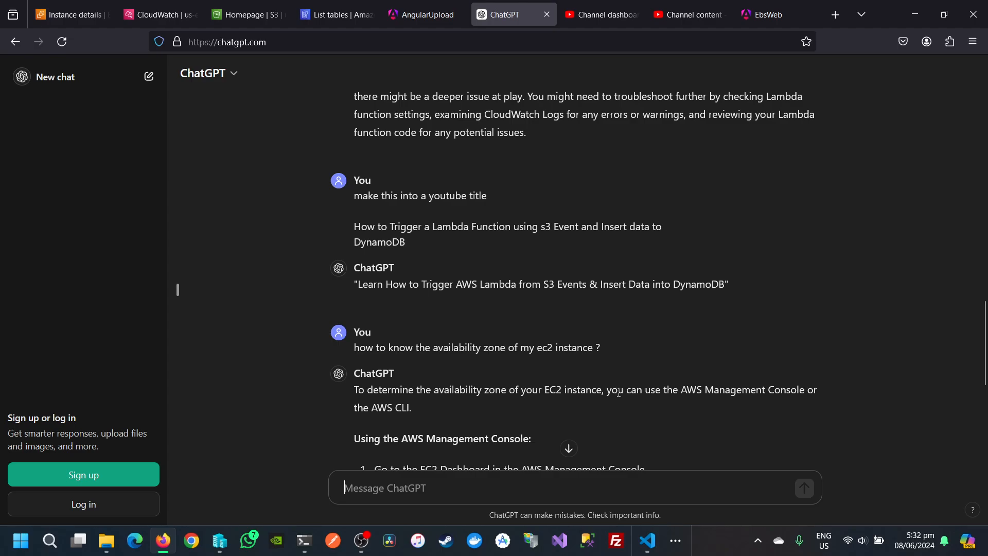
{"action": "scroll", "coordinate": [634, 391], "scroll_direction": "down", "scroll_amount": 3}
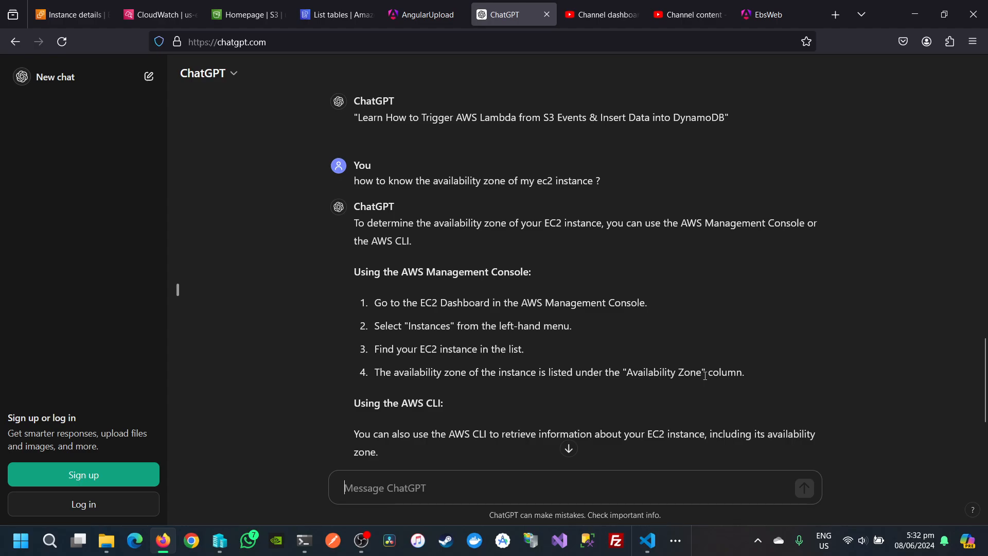
Return to the AWS console and check the vlard-ec2 instance's Availability Zone in the instances list
{"action": "left_click", "coordinate": [77, 16]}
{"action": "left_click", "coordinate": [42, 205]}
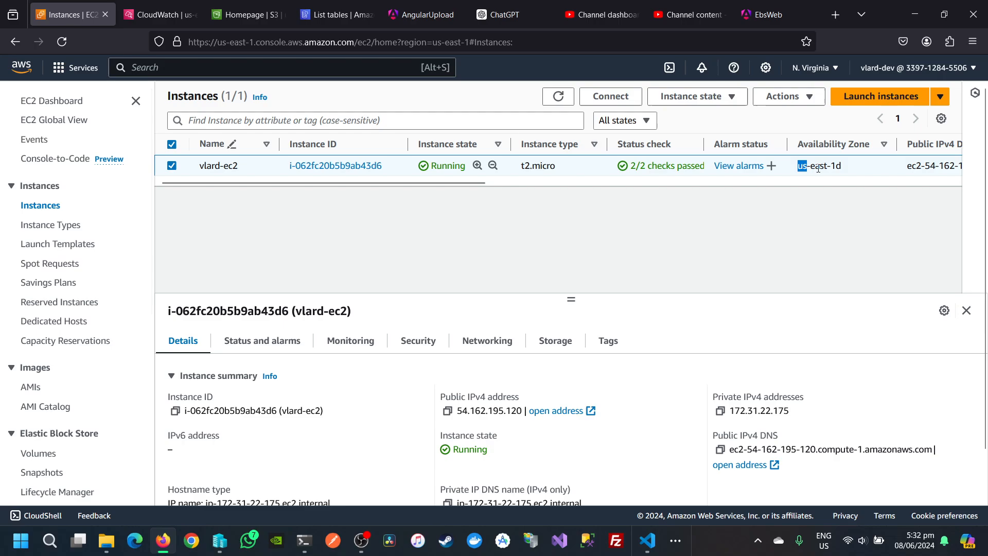
{"action": "left_click_drag", "start_coordinate": [797, 165], "coordinate": [847, 173]}
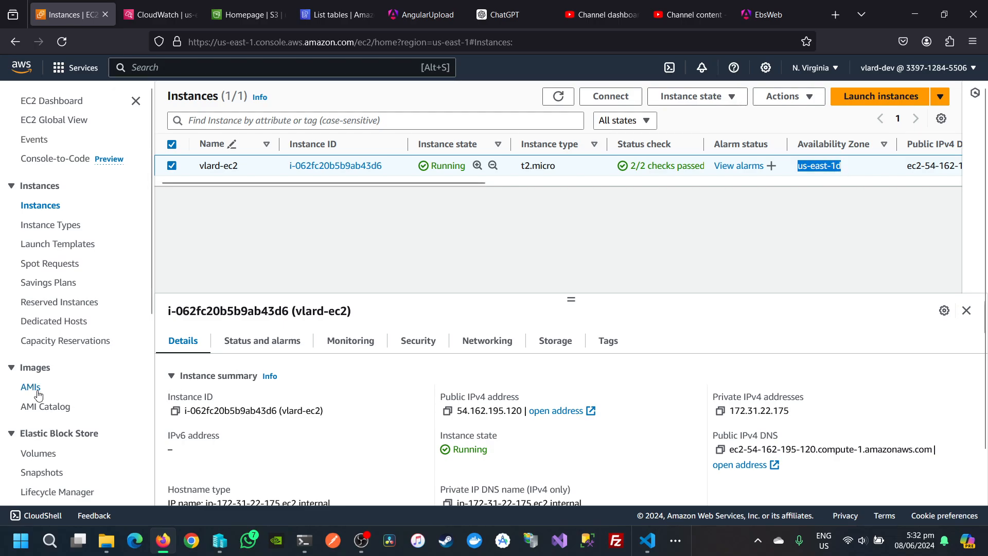
Open the 500 GiB volume's details from the volumes list and check its Availability Zone
{"action": "left_click", "coordinate": [45, 457]}
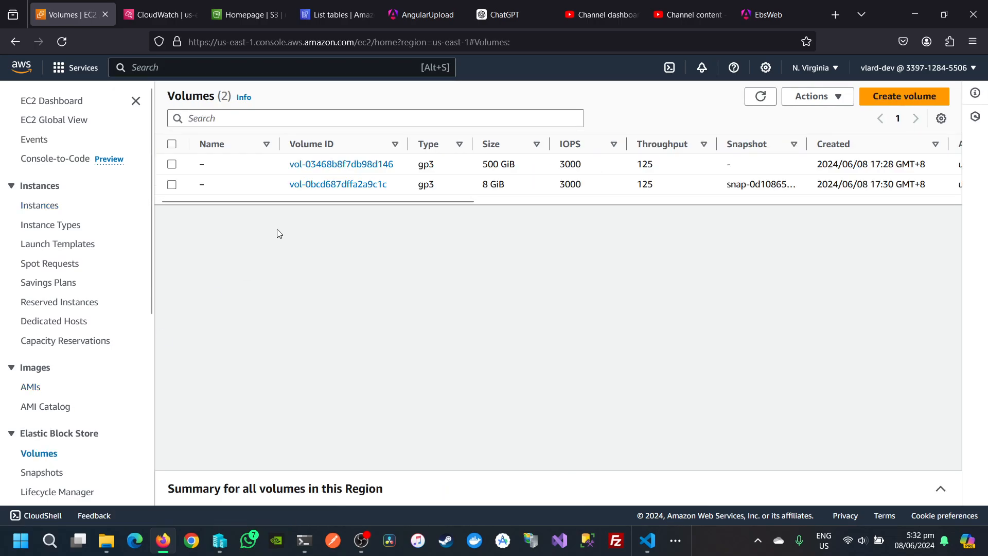
{"action": "left_click", "coordinate": [355, 164]}
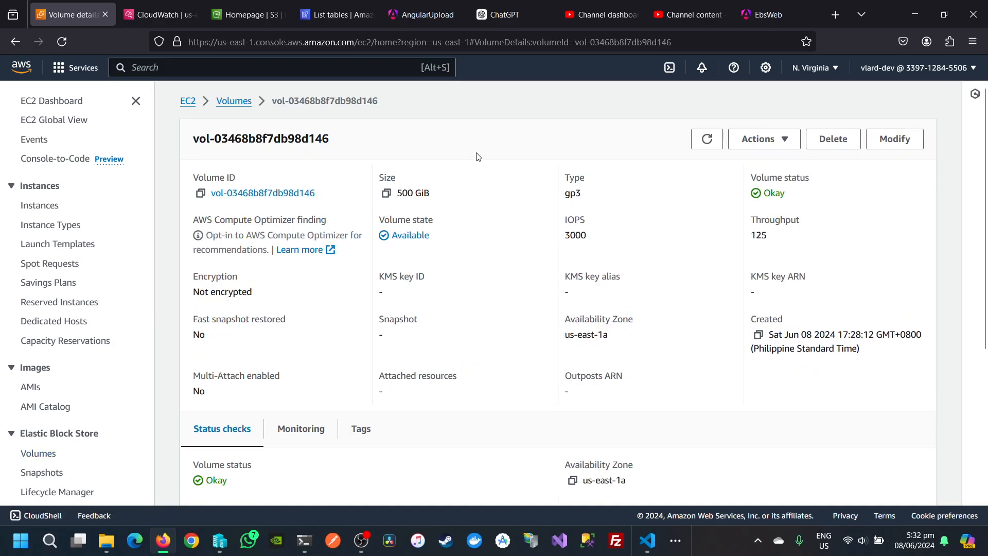
{"action": "scroll", "coordinate": [467, 215], "scroll_direction": "down", "scroll_amount": 4}
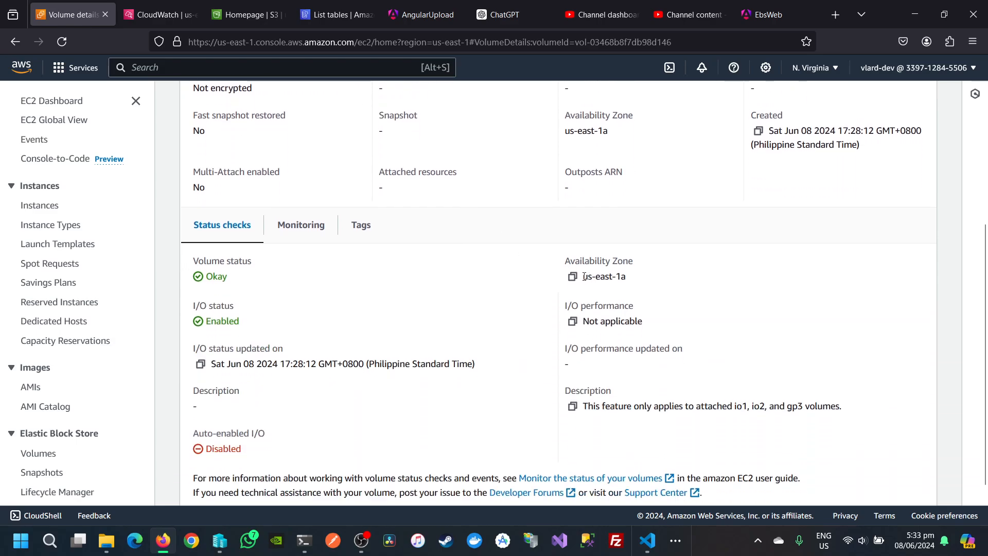
{"action": "scroll", "coordinate": [576, 277], "scroll_direction": "up", "scroll_amount": 4}
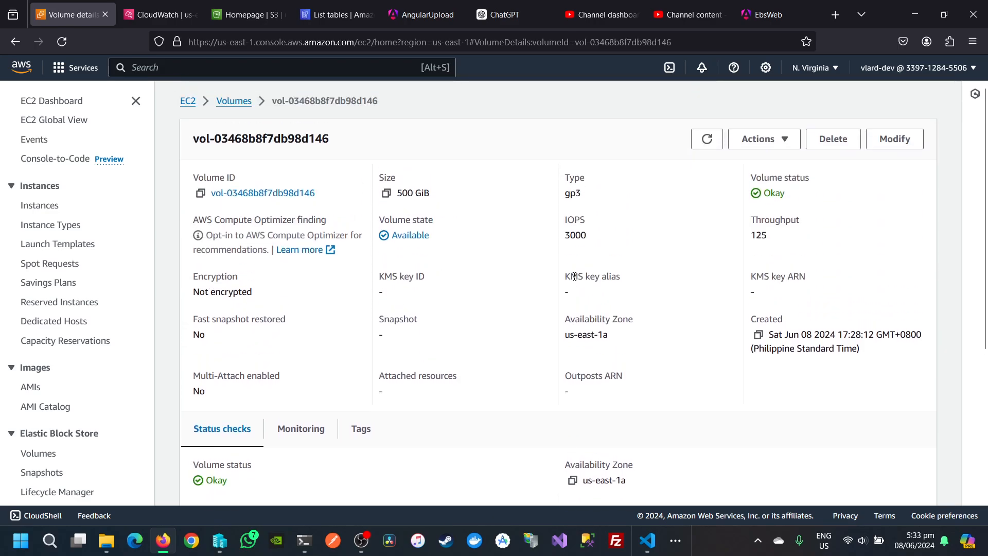
Check the 500 GiB volume's modification settings for an Availability Zone option, cancel, and look through its available actions
{"action": "left_click", "coordinate": [881, 144]}
{"action": "scroll", "coordinate": [316, 361], "scroll_direction": "down", "scroll_amount": 1}
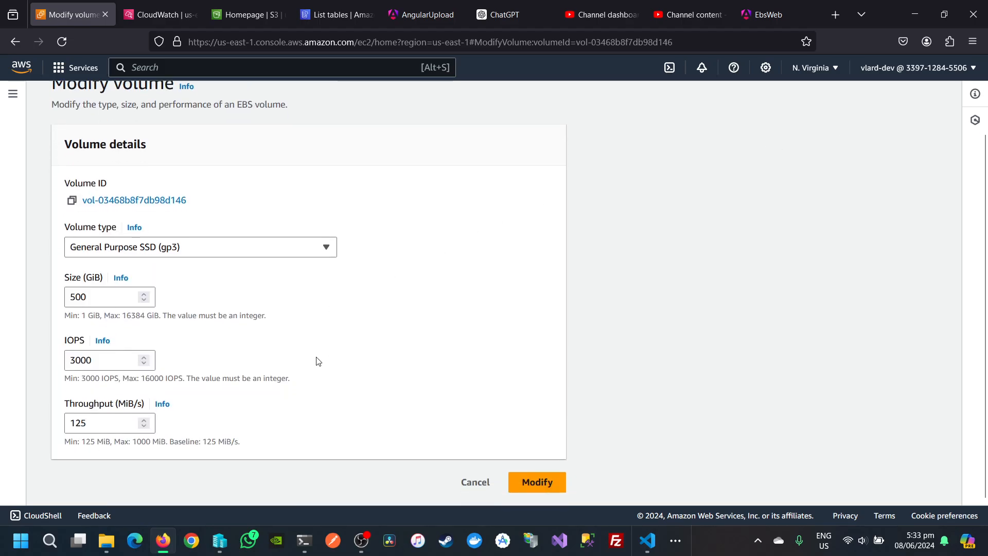
{"action": "left_click", "coordinate": [469, 481]}
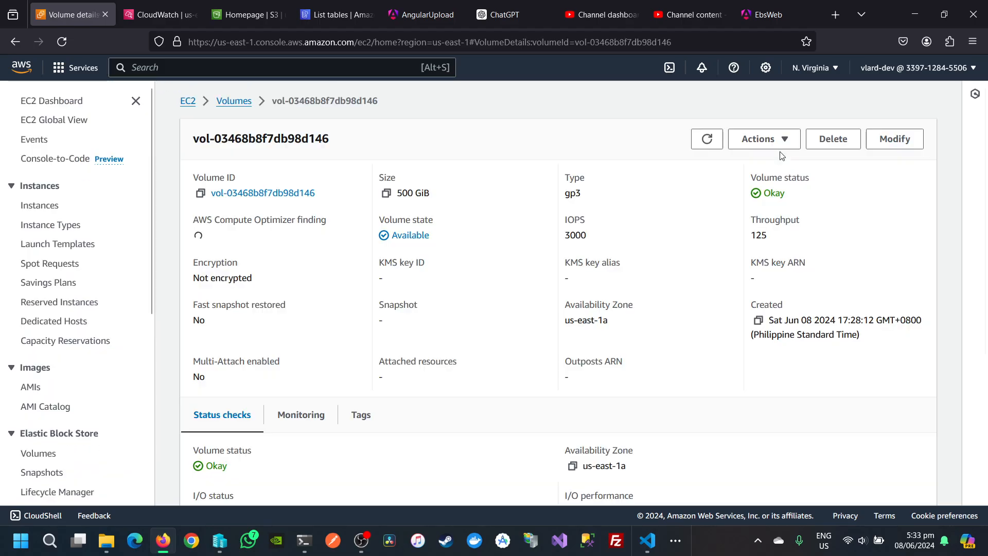
{"action": "left_click", "coordinate": [779, 140]}
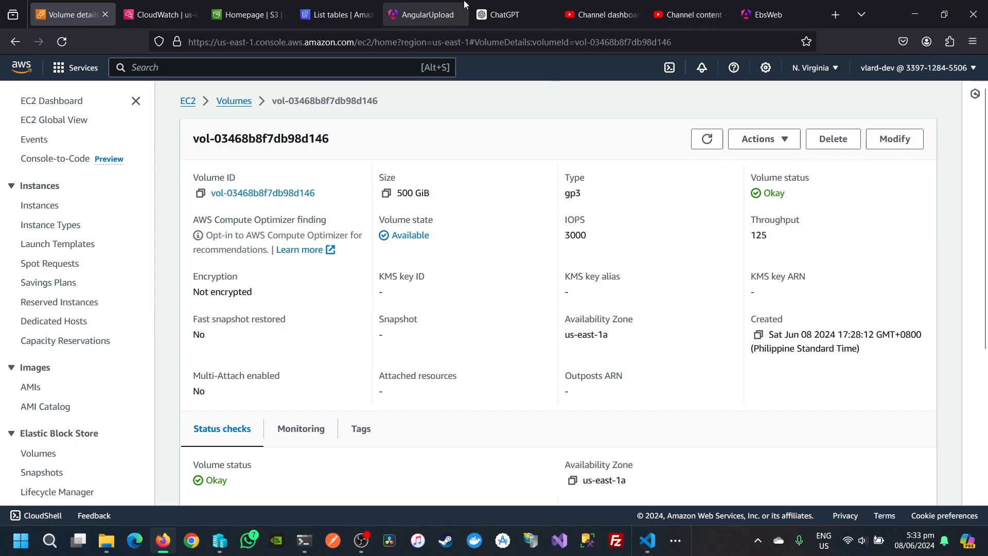
Switch to ChatGPT, ask "how to change the availability zone of my ebs volume?" and read the answer
{"action": "left_click", "coordinate": [505, 14]}
{"action": "left_click", "coordinate": [370, 488]}
{"action": "type", "text": "ho"}
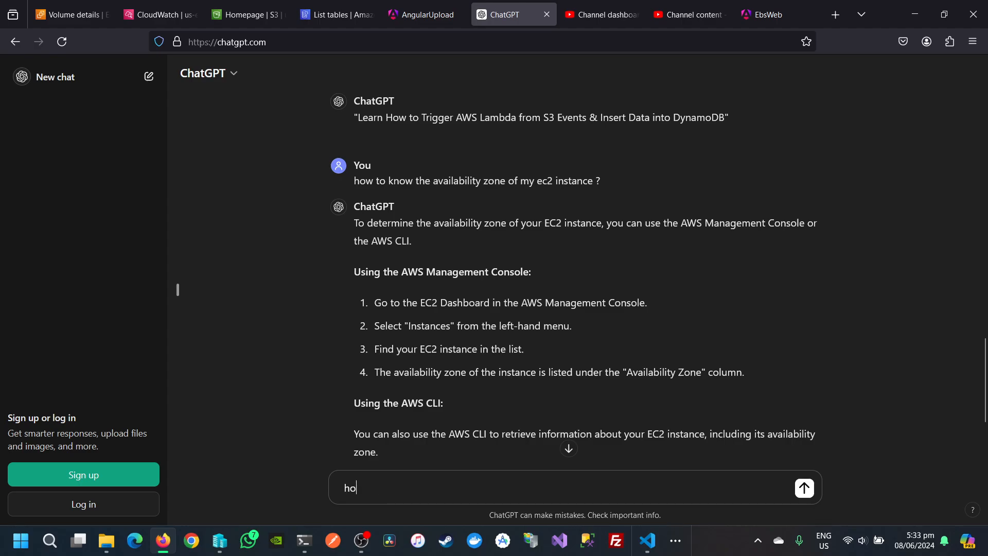
{"action": "type", "text": "w to chnage"}
{"action": "key", "text": "BackSpace"}
{"action": "key", "text": "BackSpace"}
{"action": "key", "text": "BackSpace"}
{"action": "type", "text": "ange the "}
{"action": "type", "text": "avav"}
{"action": "type", "text": "ilabil"}
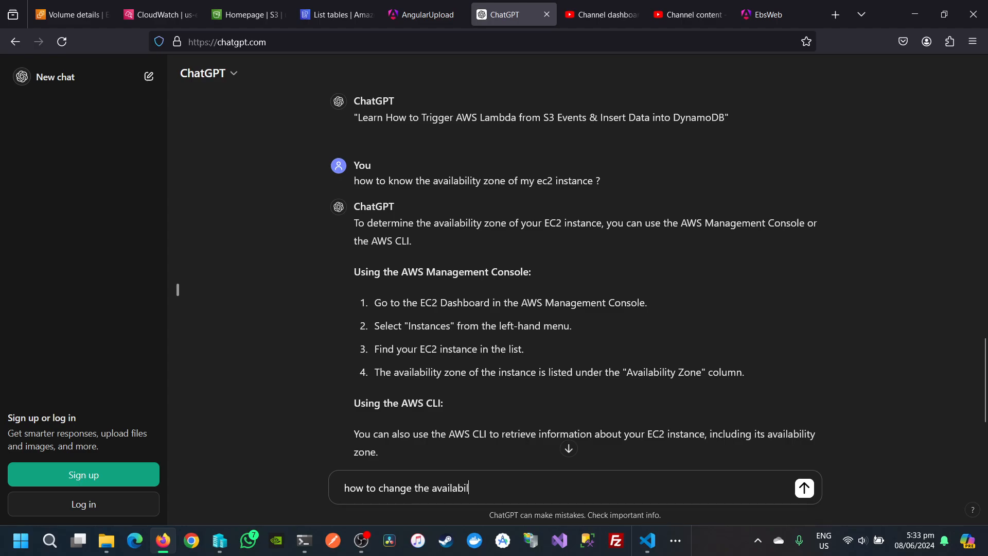
{"action": "type", "text": "ity zone of my ebs vo"}
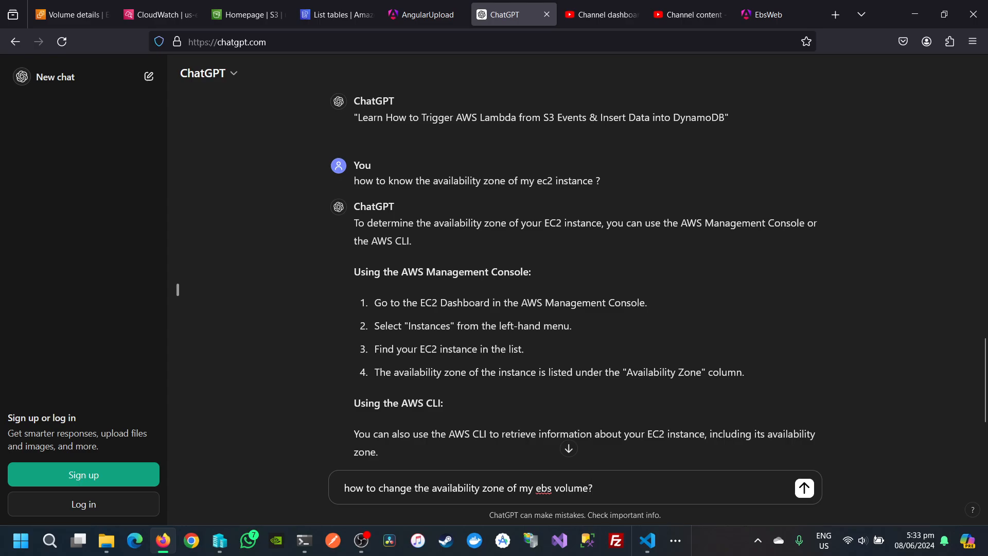
{"action": "type", "text": "lume?"}
{"action": "key", "text": "Return"}
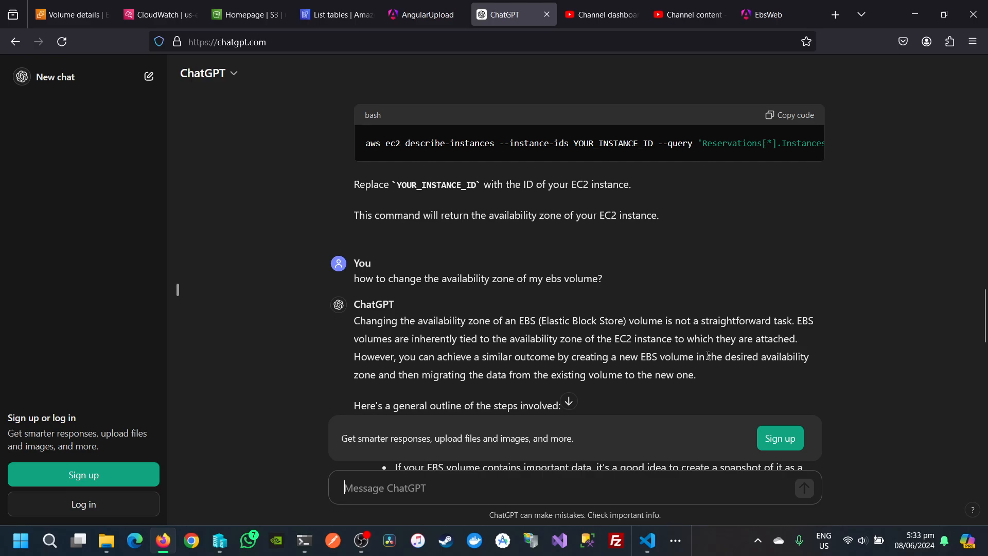
{"action": "scroll", "coordinate": [707, 355], "scroll_direction": "down", "scroll_amount": 3}
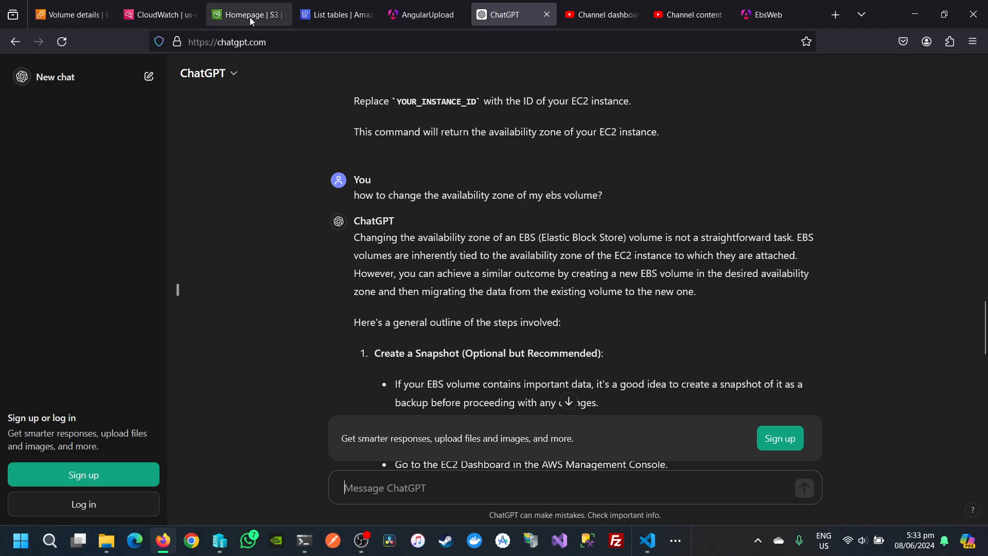
Switch back to the AWS console and delete the 500 GiB volume from the volumes list, confirming with "delete"
{"action": "left_click", "coordinate": [72, 15]}
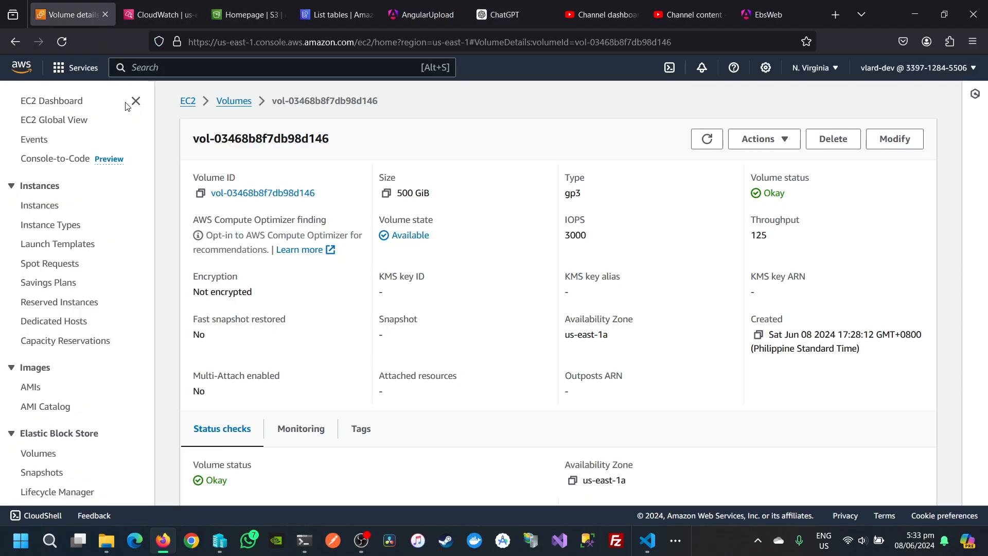
{"action": "left_click", "coordinate": [39, 453]}
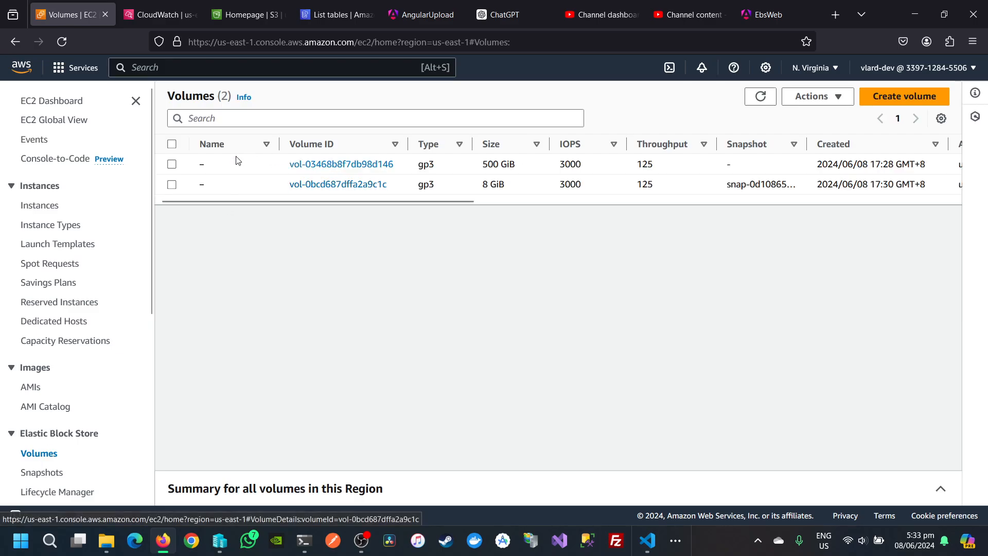
{"action": "left_click", "coordinate": [173, 165]}
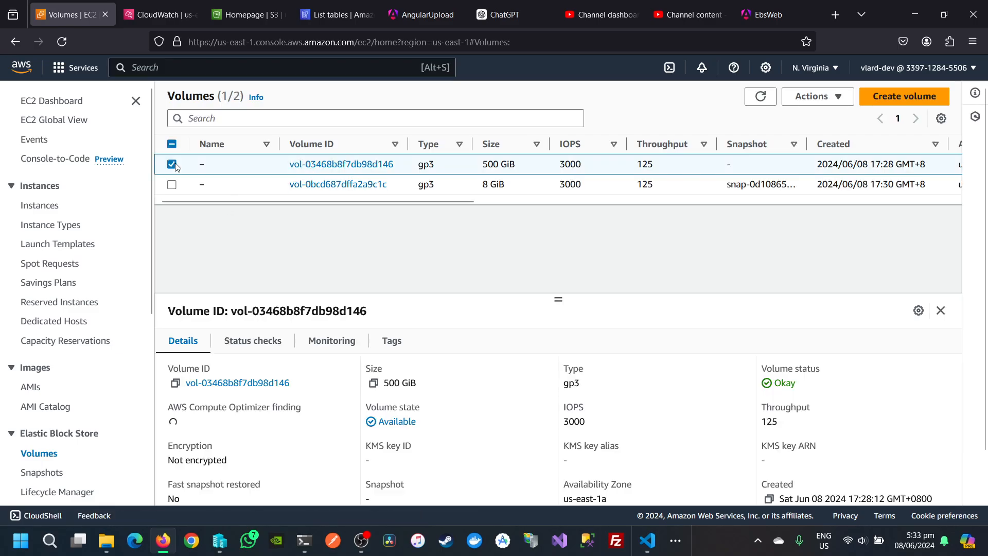
{"action": "left_click", "coordinate": [813, 96]}
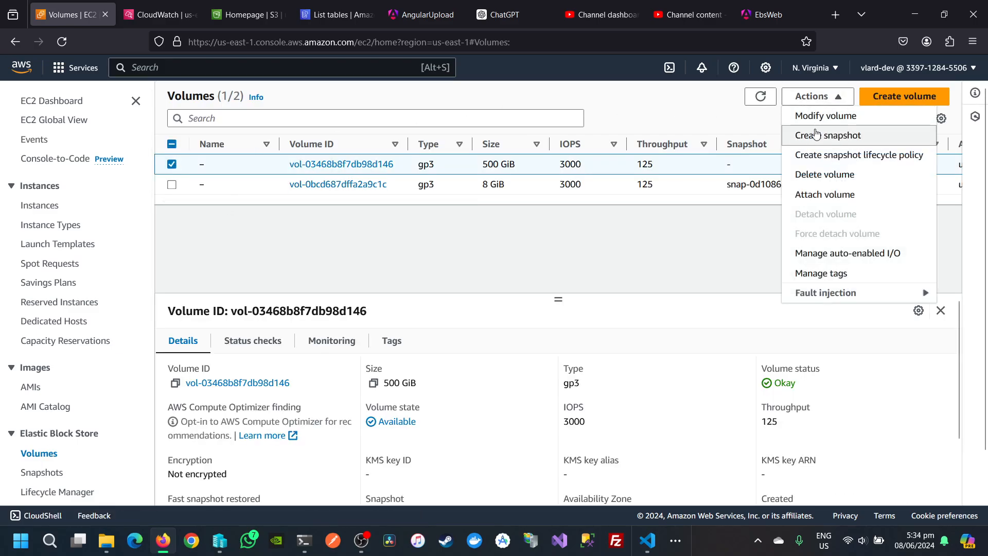
{"action": "left_click", "coordinate": [830, 175]}
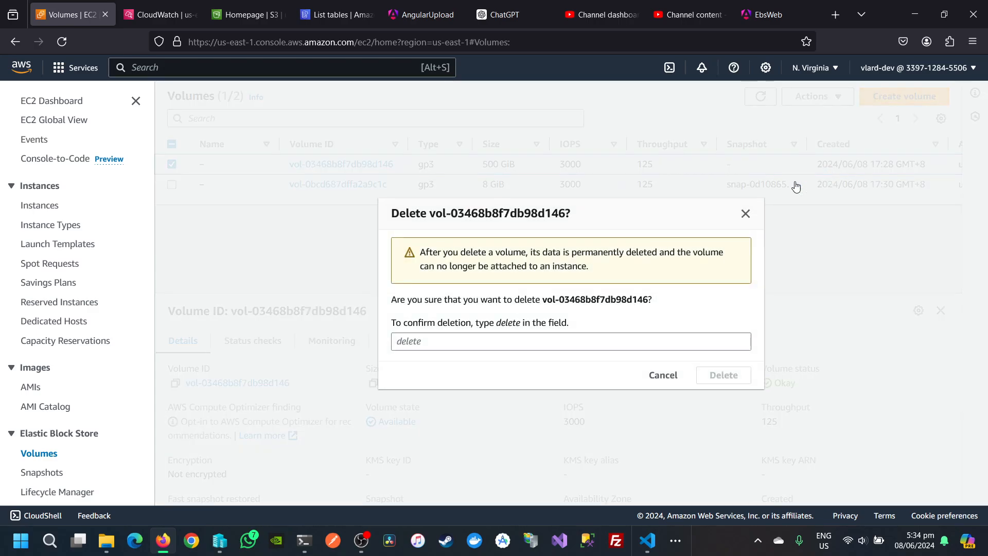
{"action": "left_click", "coordinate": [521, 340]}
{"action": "type", "text": "delete"}
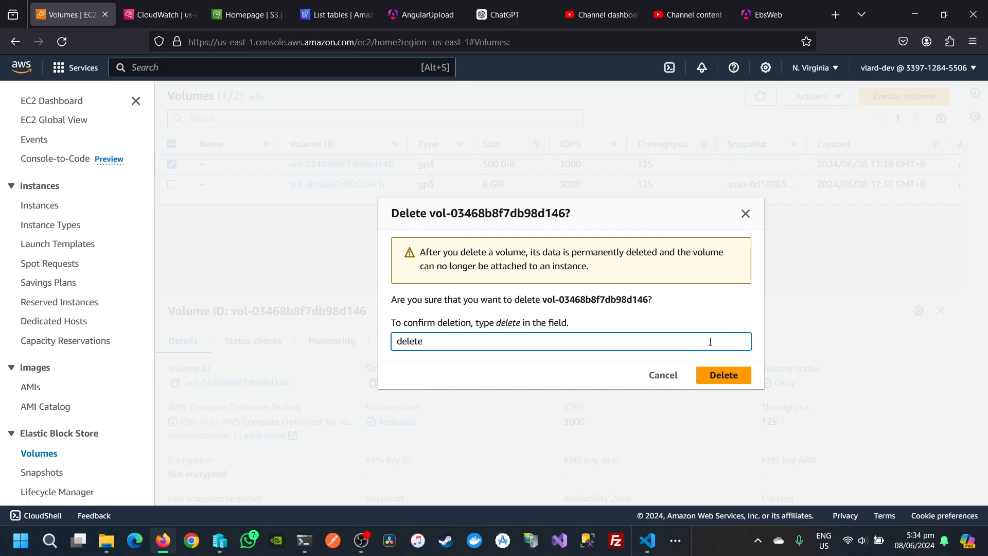
{"action": "left_click", "coordinate": [723, 374]}
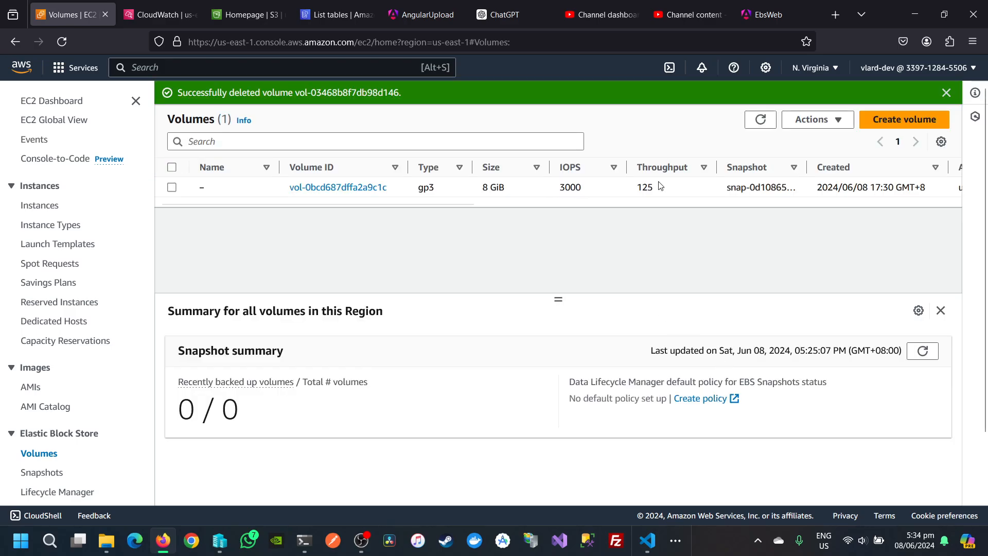
Start creating a new volume and open the instances list in a separate tab to check the vlard-ec2 instance's Availability Zone
{"action": "left_click", "coordinate": [906, 120]}
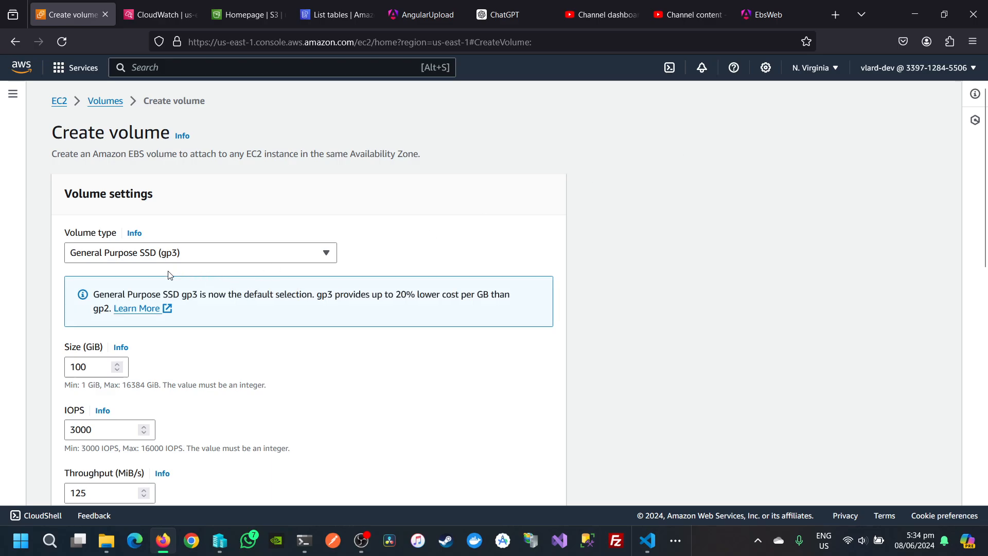
{"action": "scroll", "coordinate": [192, 384], "scroll_direction": "down", "scroll_amount": 3}
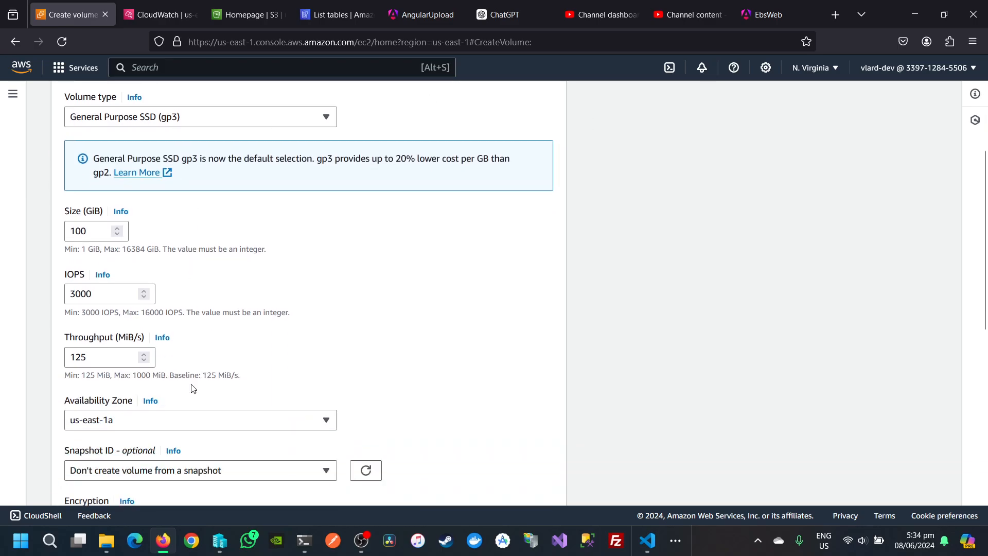
{"action": "scroll", "coordinate": [192, 388], "scroll_direction": "down", "scroll_amount": 2}
{"action": "left_click", "coordinate": [132, 353]}
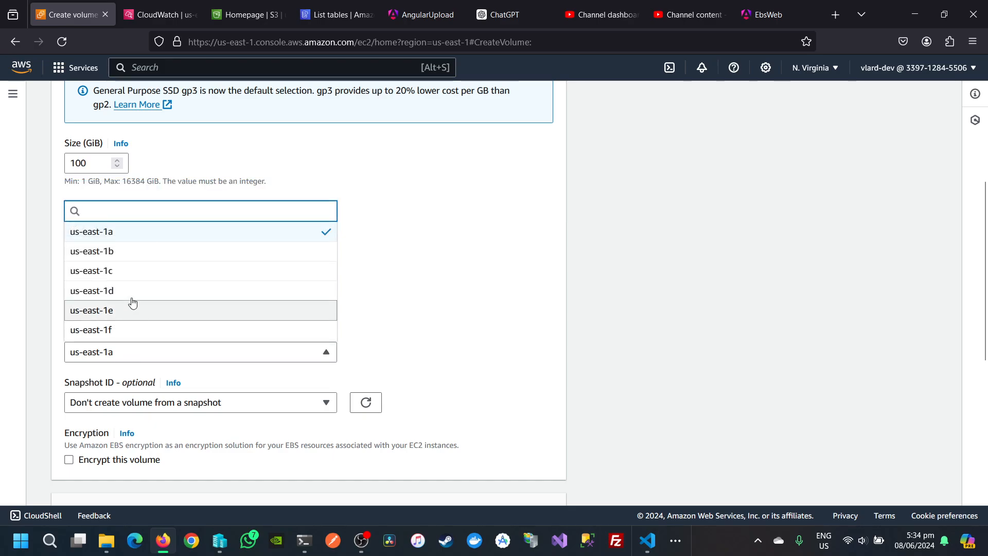
{"action": "left_click", "coordinate": [535, 288]}
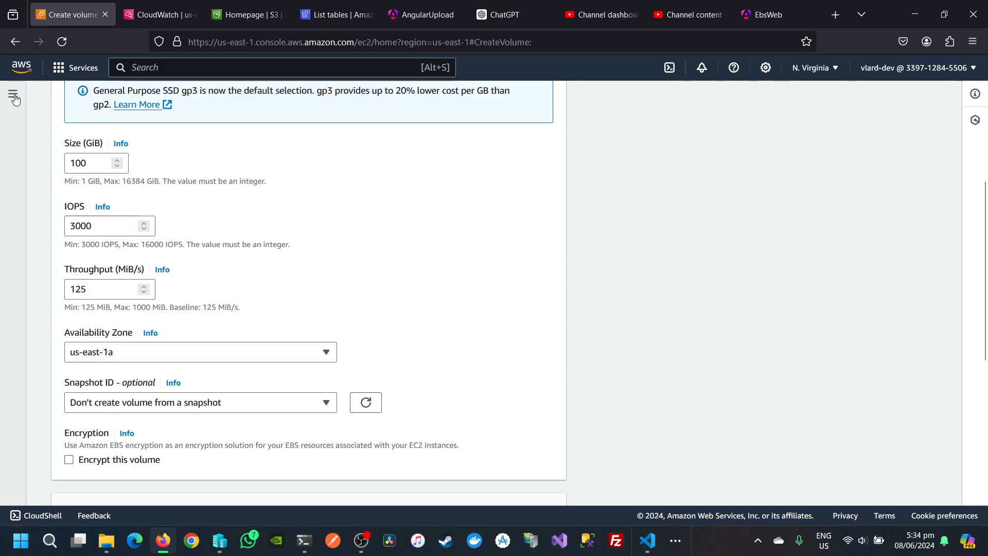
{"action": "left_click", "coordinate": [15, 195]}
{"action": "right_click", "coordinate": [49, 201]}
{"action": "left_click", "coordinate": [67, 215]}
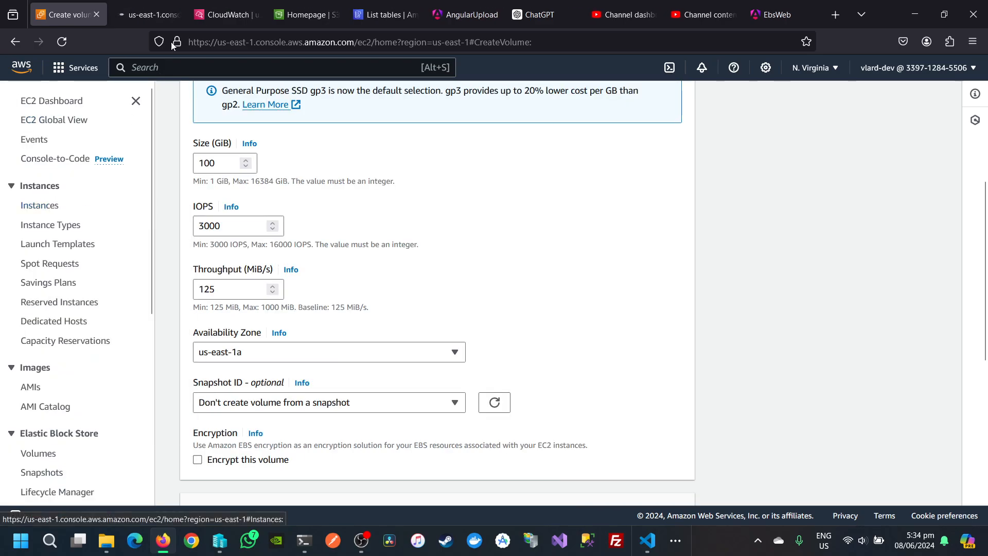
{"action": "left_click", "coordinate": [147, 14]}
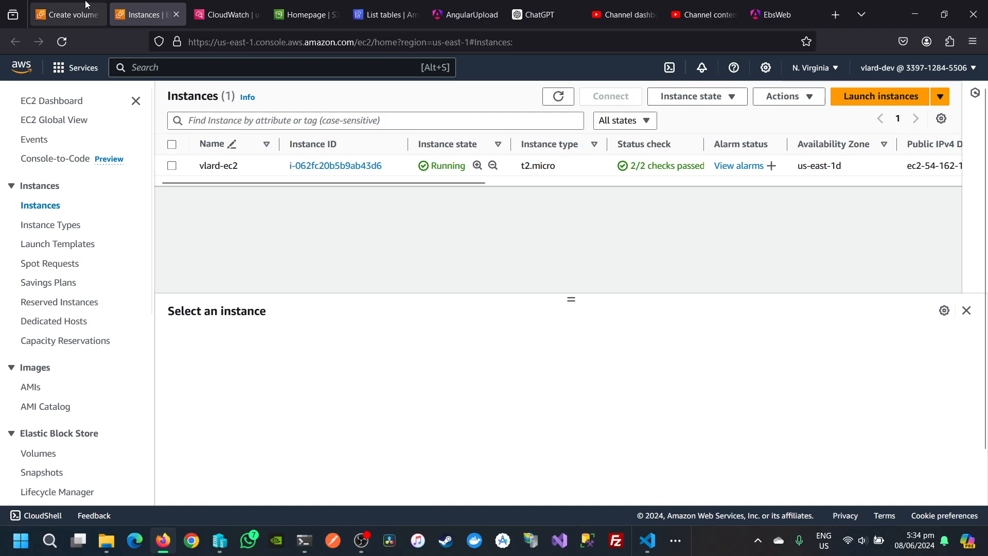
Set the new volume's Availability Zone to us-east-1d and create it as a 100 GiB General Purpose SSD (gp3) volume
{"action": "left_click", "coordinate": [67, 15]}
{"action": "left_click", "coordinate": [252, 354]}
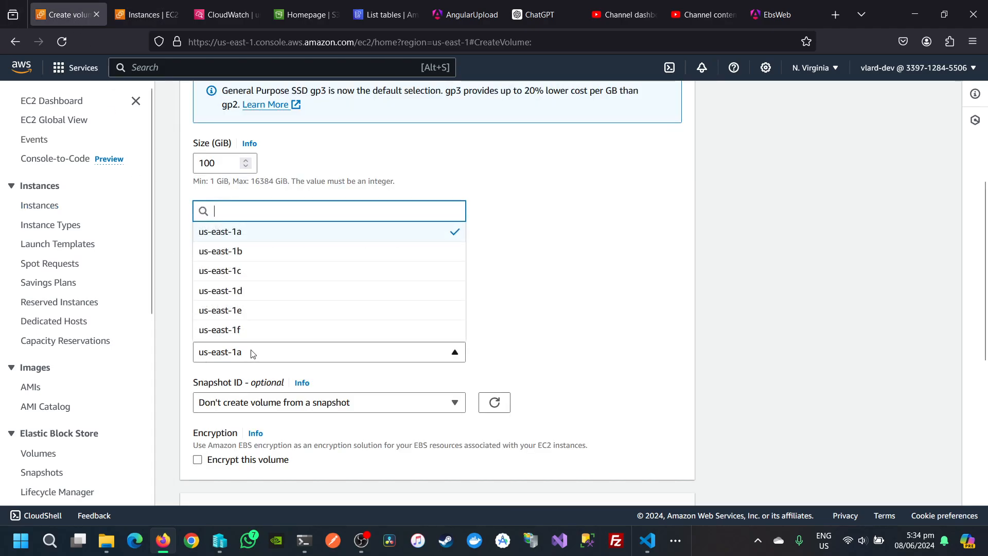
{"action": "left_click", "coordinate": [257, 294]}
{"action": "scroll", "coordinate": [568, 348], "scroll_direction": "up", "scroll_amount": 4}
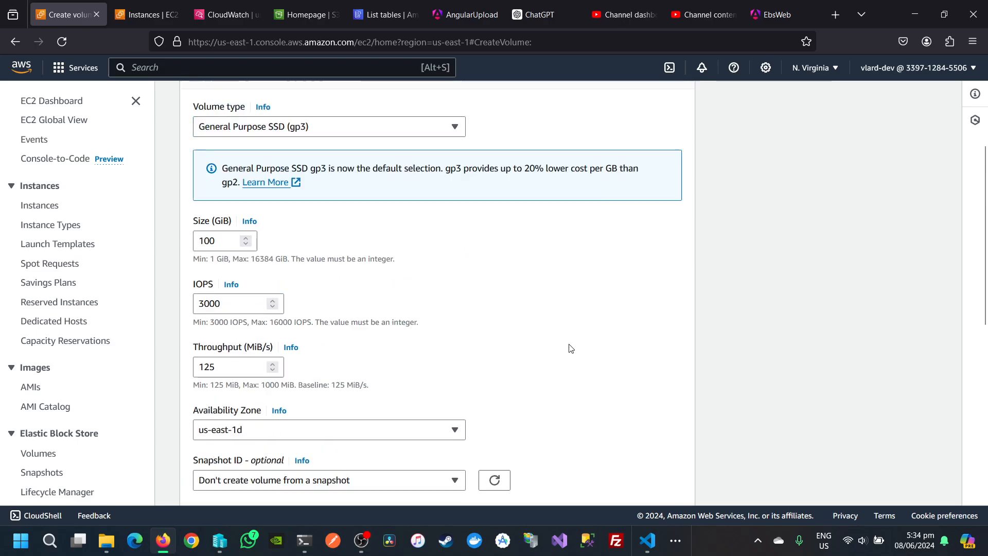
{"action": "scroll", "coordinate": [568, 347], "scroll_direction": "down", "scroll_amount": 10}
{"action": "left_click", "coordinate": [677, 482]}
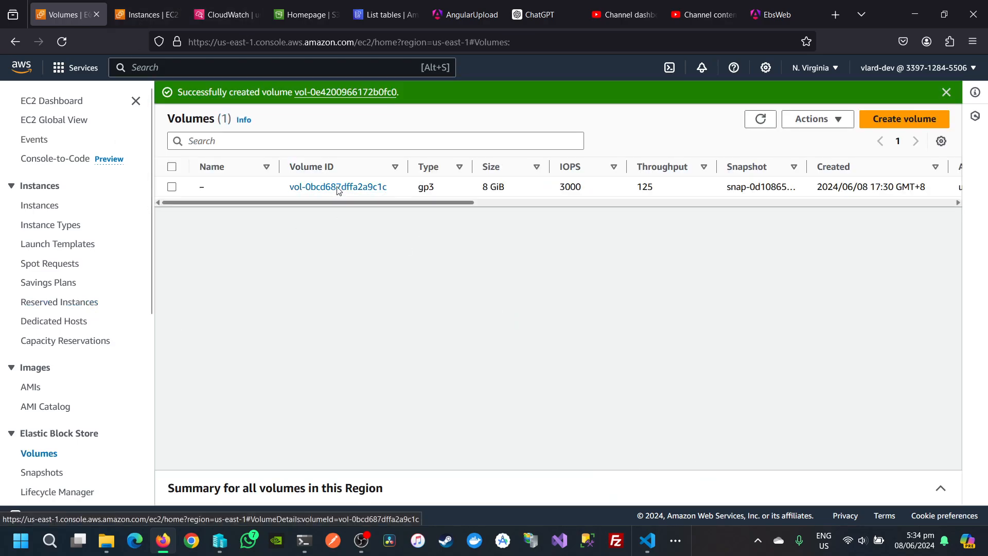
Open the new 100 GiB volume from the refreshed volumes list and try to attach it to the vlard-ec2 instance without a device name
{"action": "left_click", "coordinate": [761, 119]}
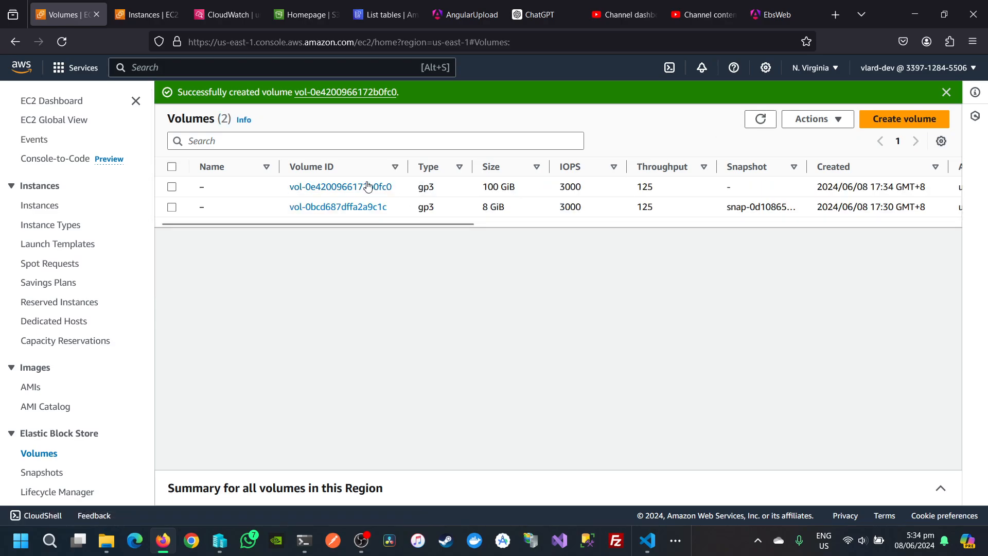
{"action": "left_click", "coordinate": [311, 186]}
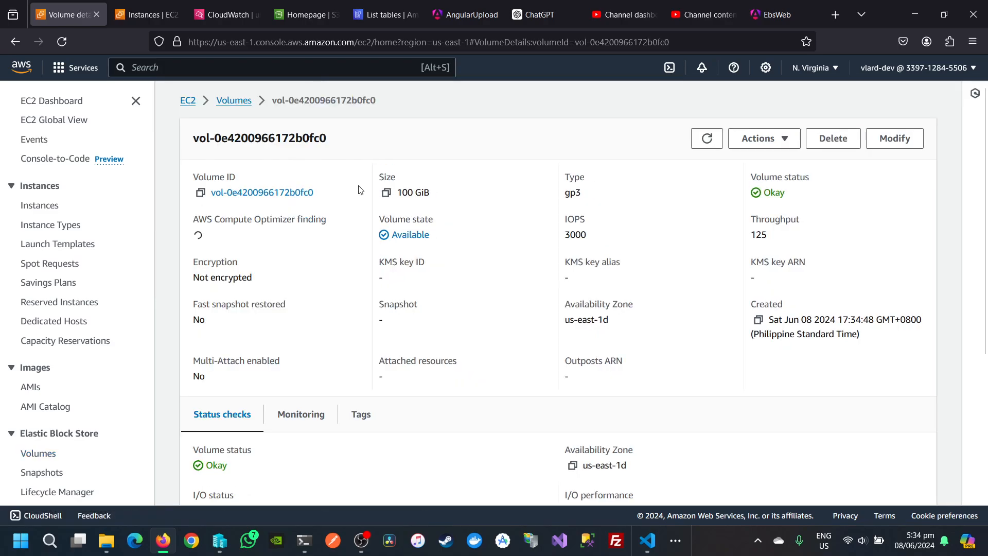
{"action": "left_click", "coordinate": [782, 136]}
{"action": "left_click", "coordinate": [781, 188]}
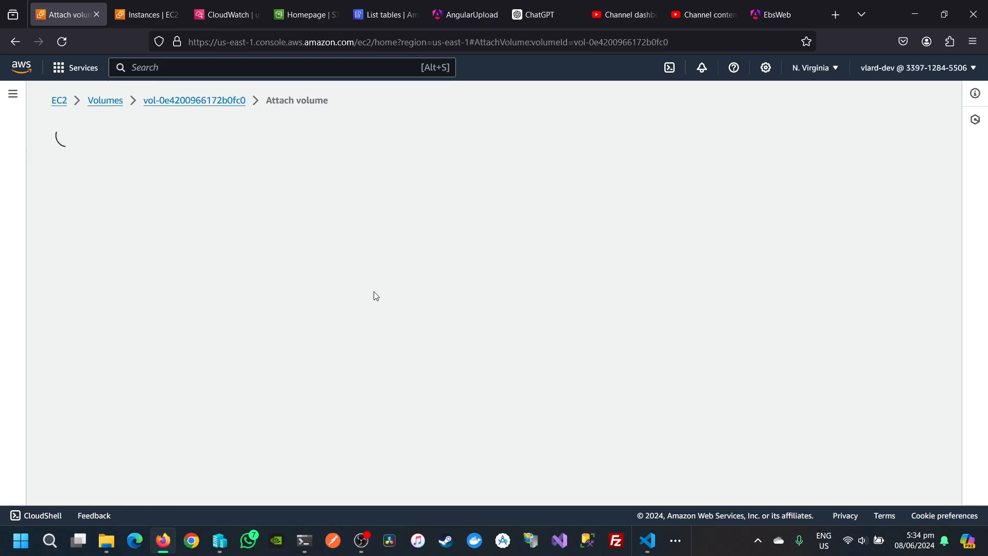
{"action": "left_click", "coordinate": [177, 340]}
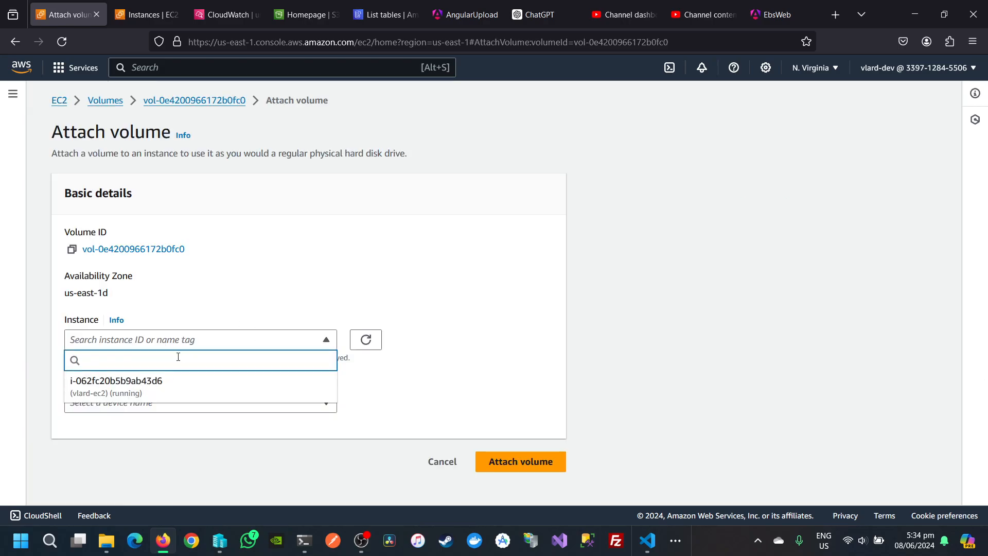
{"action": "left_click", "coordinate": [154, 381]}
{"action": "scroll", "coordinate": [430, 412], "scroll_direction": "down", "scroll_amount": 2}
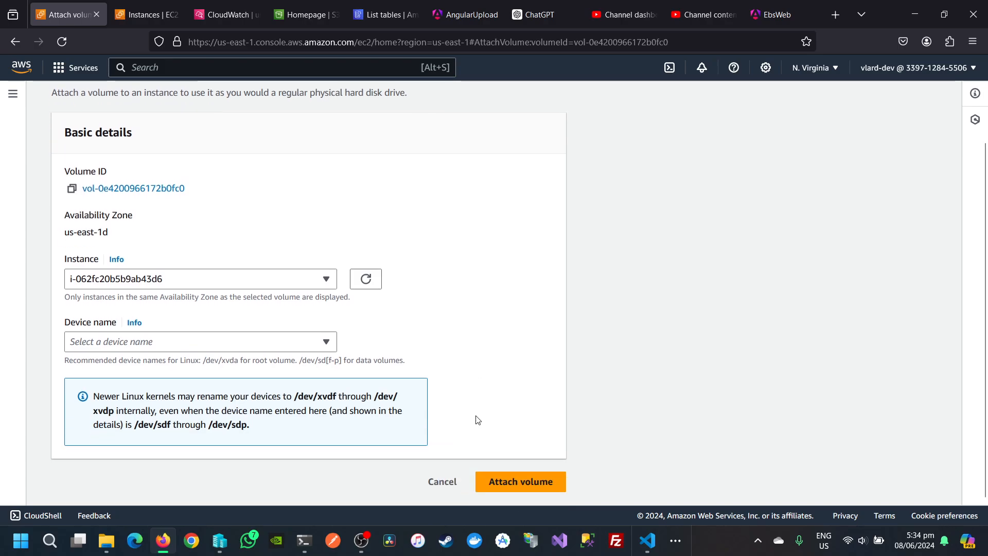
{"action": "left_click", "coordinate": [515, 494]}
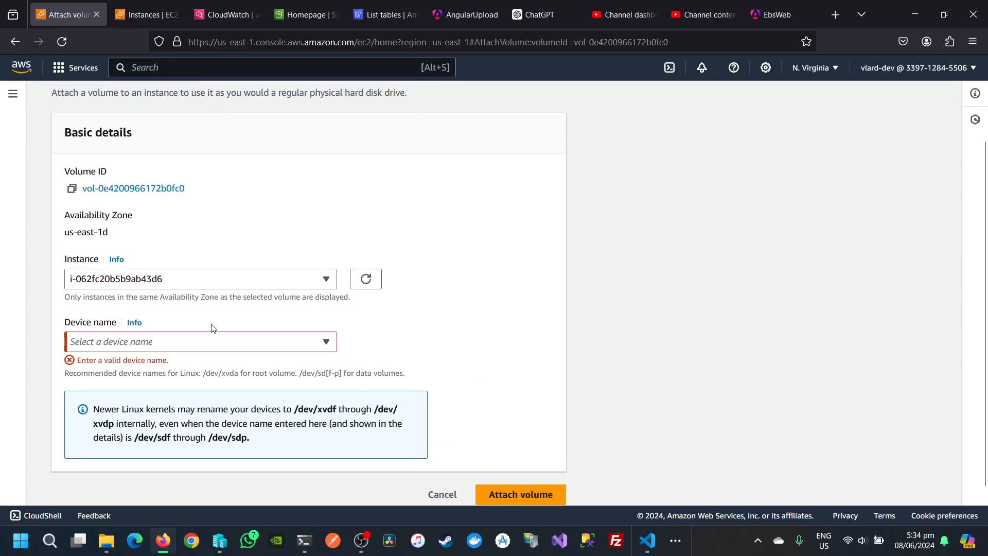
Attach the volume with the device name /dev/sdb and go to the instances list
{"action": "left_click", "coordinate": [199, 342]}
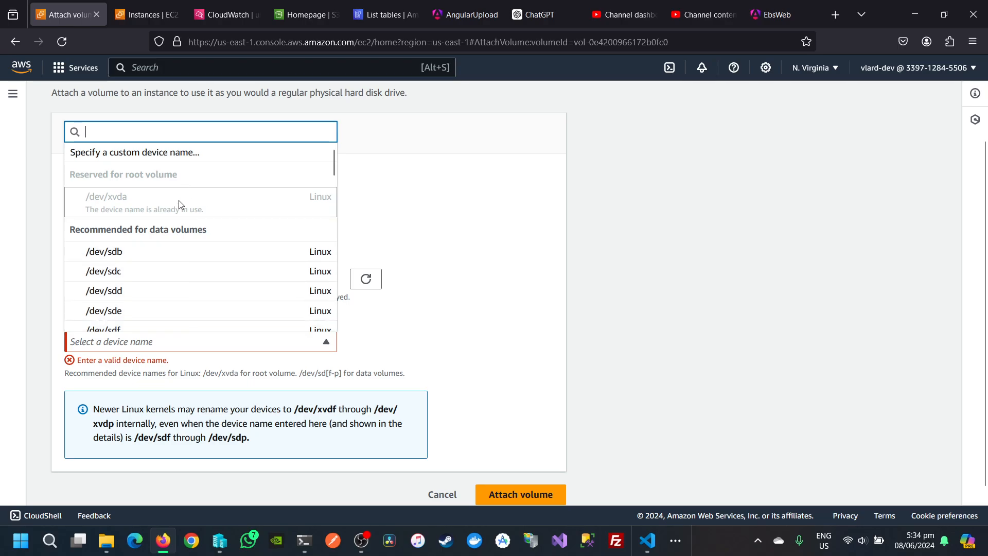
{"action": "scroll", "coordinate": [185, 205], "scroll_direction": "down", "scroll_amount": 1}
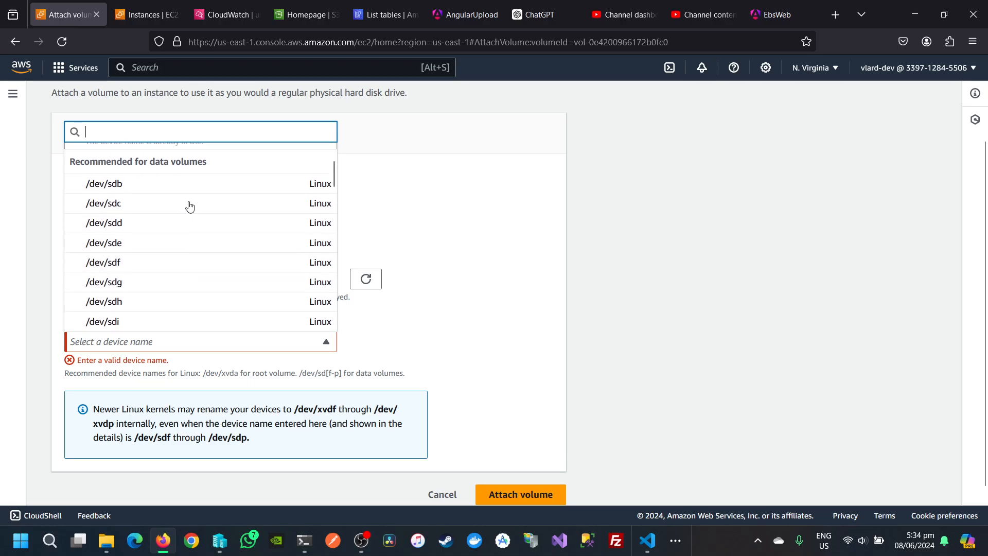
{"action": "scroll", "coordinate": [189, 206], "scroll_direction": "down", "scroll_amount": 15}
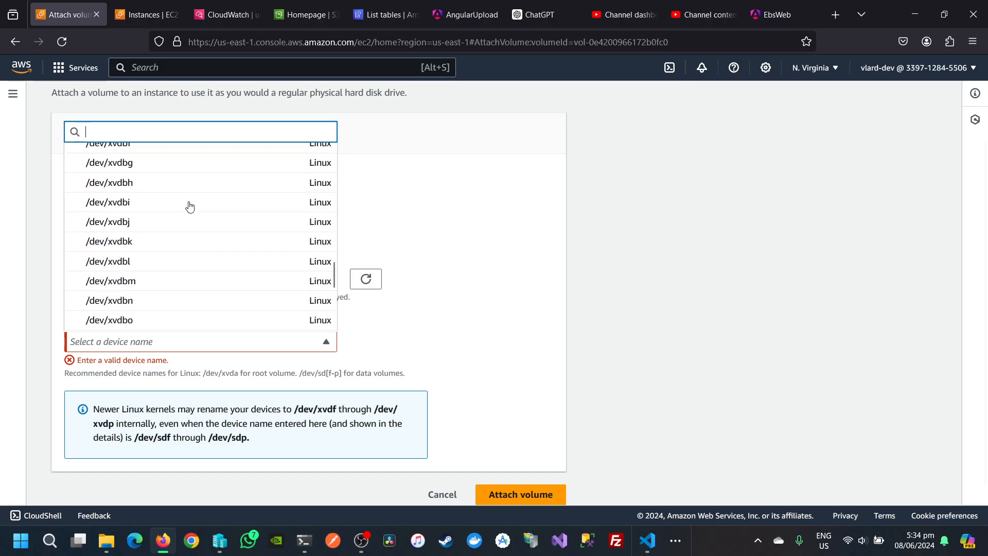
{"action": "scroll", "coordinate": [189, 206], "scroll_direction": "up", "scroll_amount": 16}
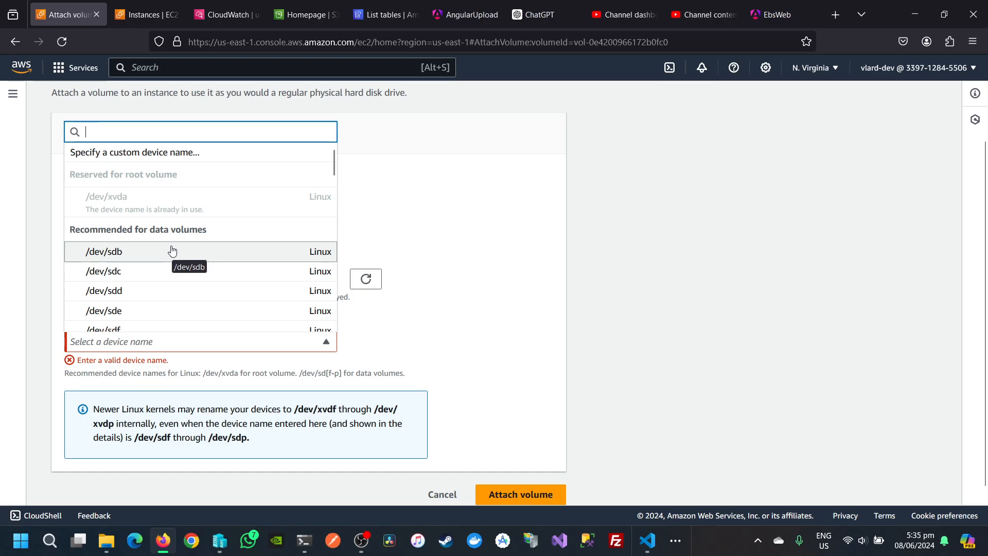
{"action": "left_click", "coordinate": [172, 251]}
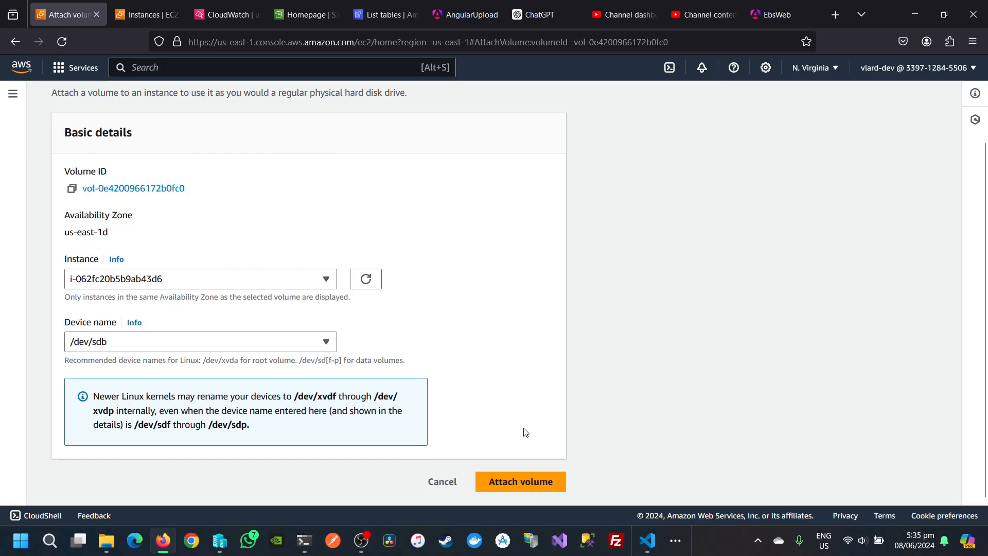
{"action": "left_click", "coordinate": [504, 482]}
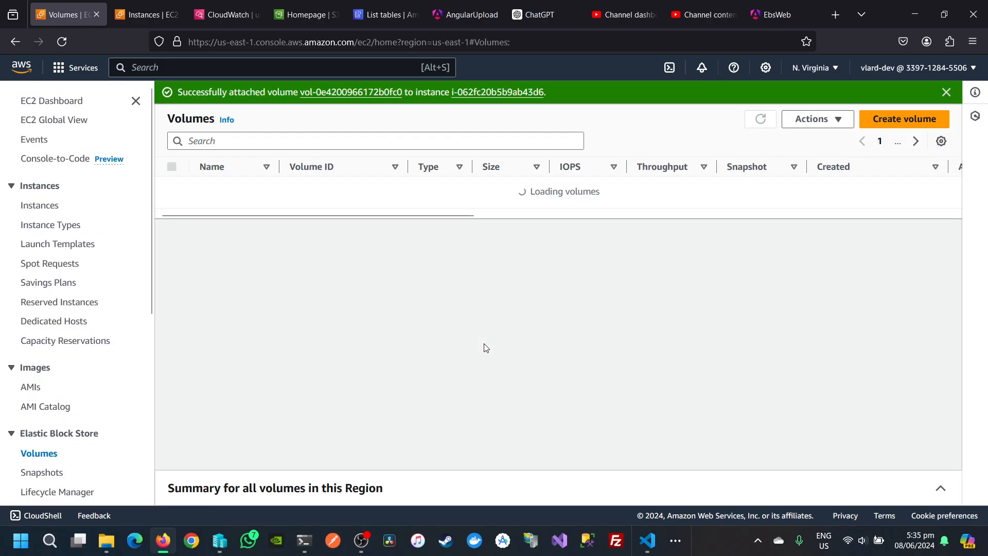
{"action": "left_click", "coordinate": [40, 206]}
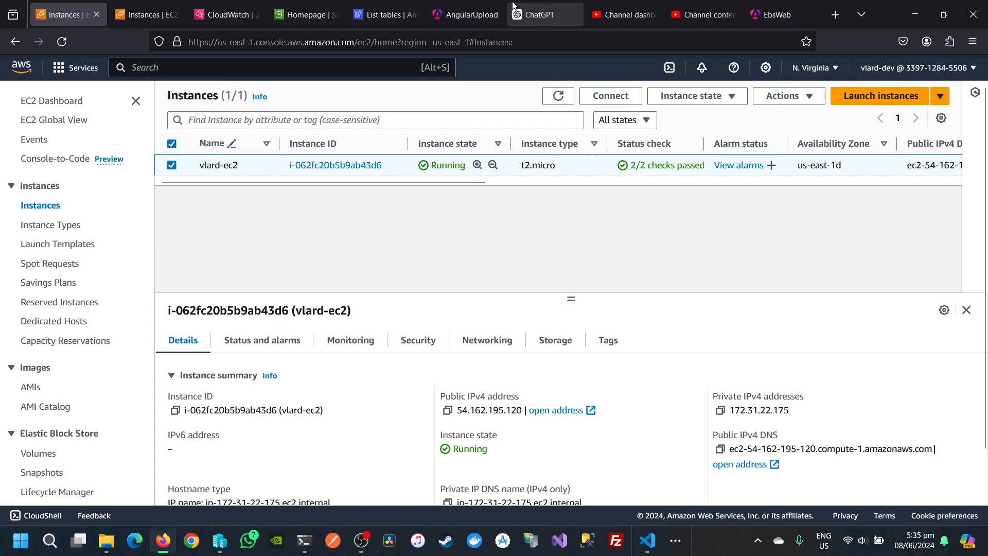
Ask ChatGPT "can an ebs volume have multiple instances attached to it?", read the answer and return to the AWS console
{"action": "left_click", "coordinate": [532, 15]}
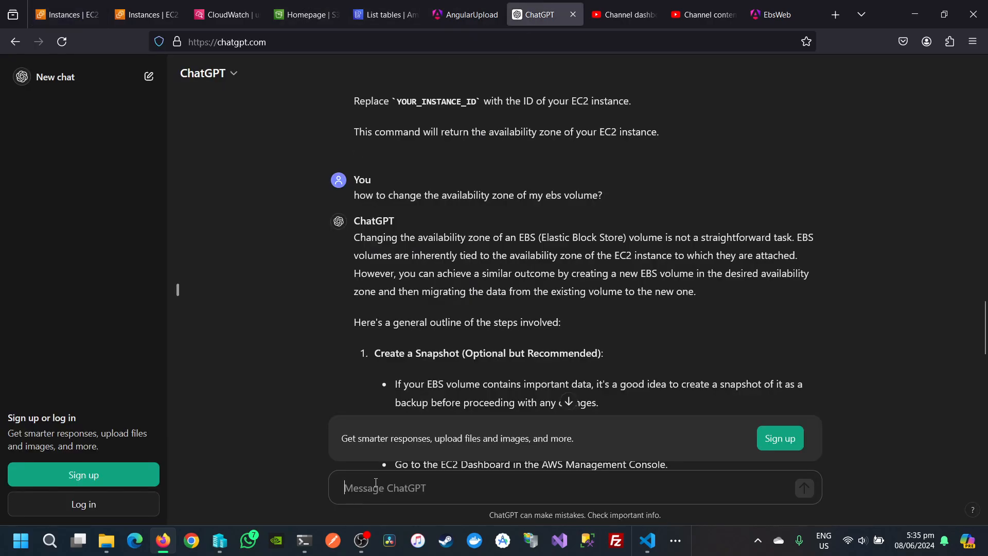
{"action": "type", "text": "can"}
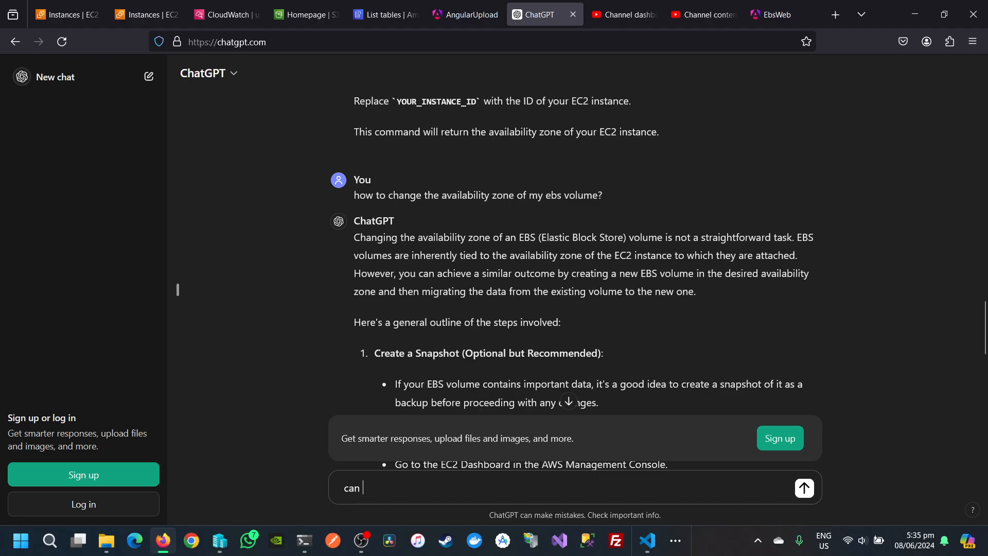
{"action": "type", "text": " a n ebs volume have multiple instan"}
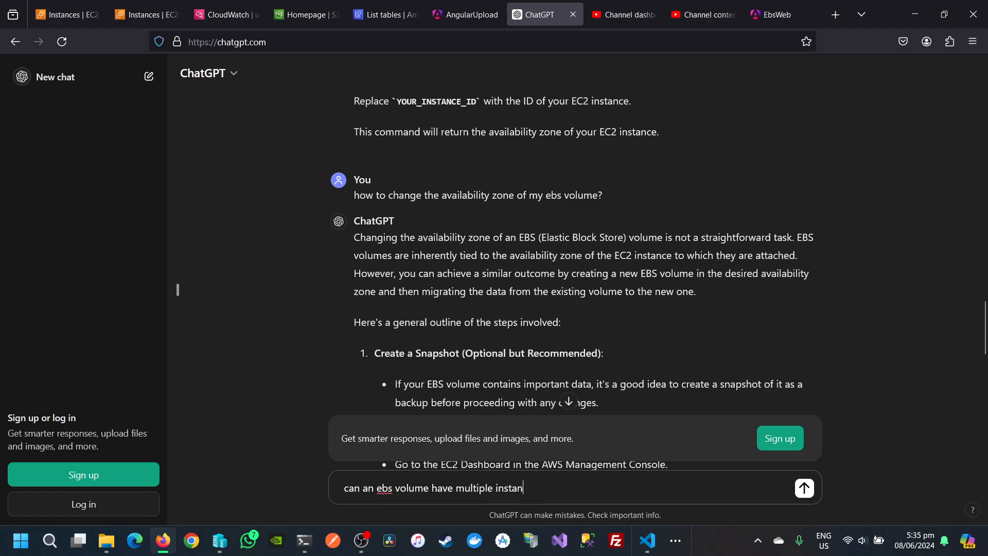
{"action": "type", "text": "ces attached to it?"}
{"action": "key", "text": "Return"}
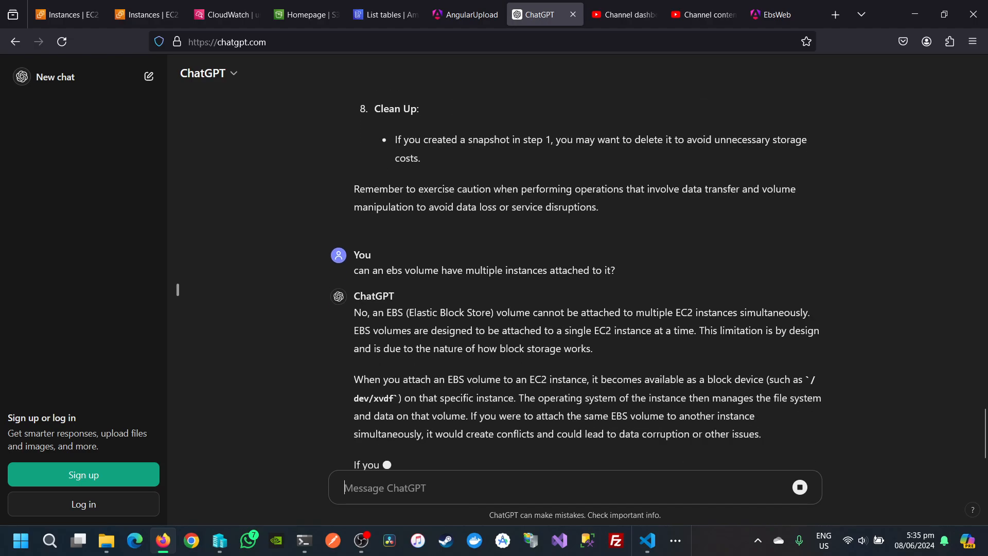
{"action": "scroll", "coordinate": [609, 295], "scroll_direction": "up", "scroll_amount": 2}
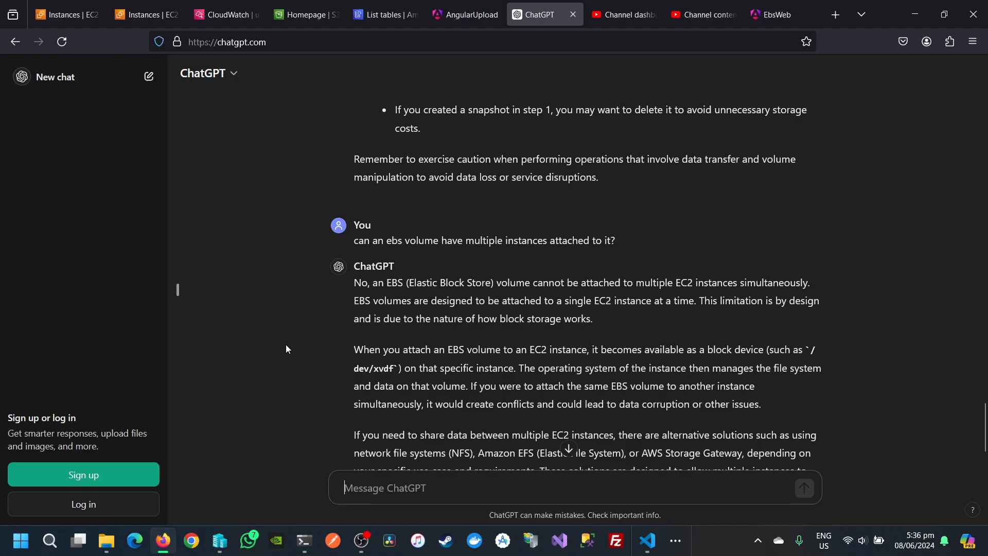
{"action": "left_click", "coordinate": [67, 15]}
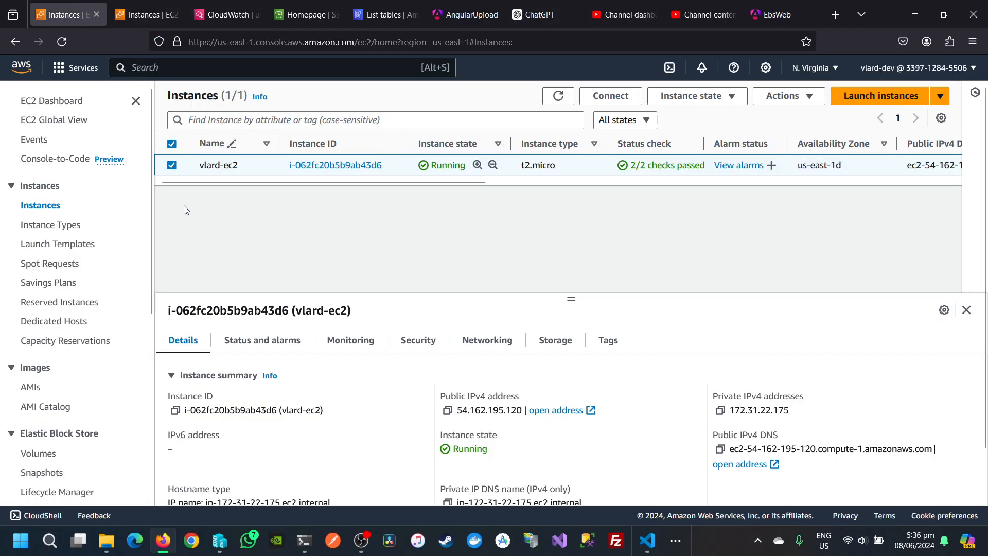
Force detach the 100 GiB volume from the vlard-ec2 instance, entering the confirmation word "detach"
{"action": "left_click", "coordinate": [39, 452]}
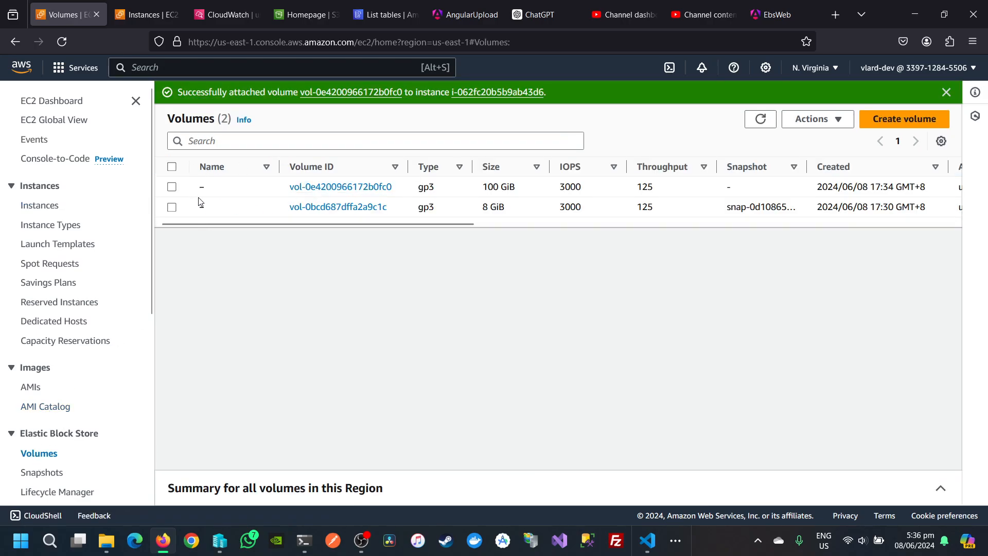
{"action": "left_click", "coordinate": [172, 187]}
{"action": "left_click", "coordinate": [813, 119]}
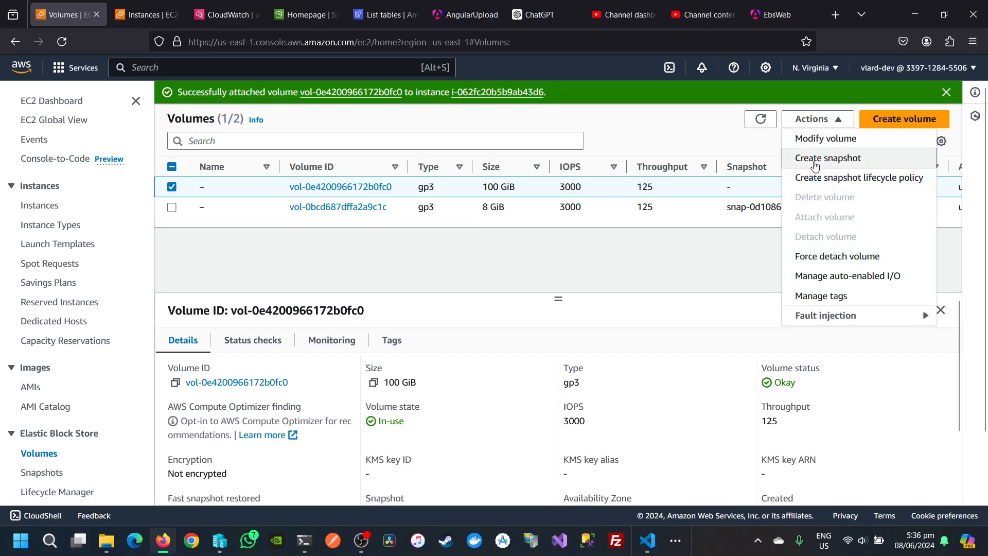
{"action": "left_click", "coordinate": [823, 261]}
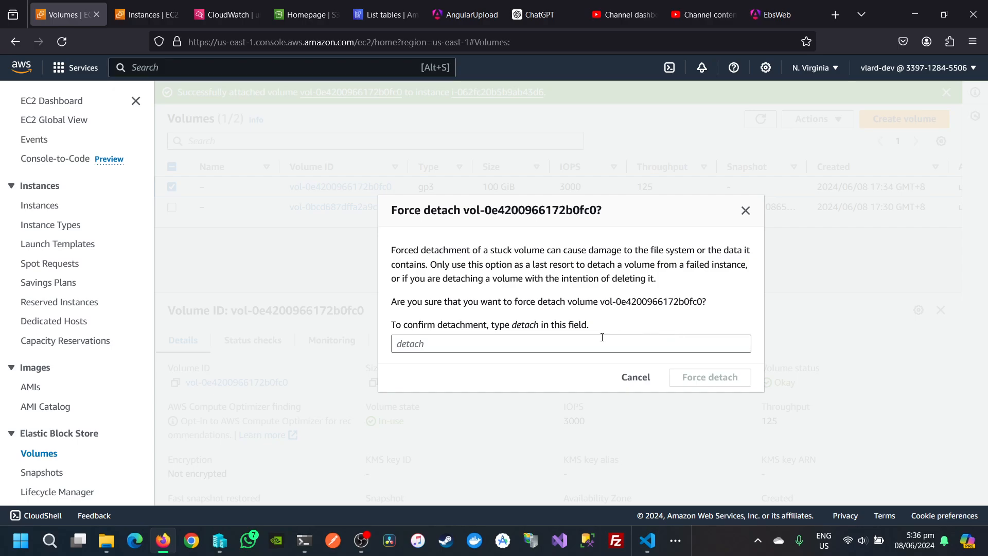
{"action": "left_click", "coordinate": [602, 340]}
{"action": "double_click", "coordinate": [533, 325]}
{"action": "key", "text": "ctrl+c"}
{"action": "left_click", "coordinate": [530, 341]}
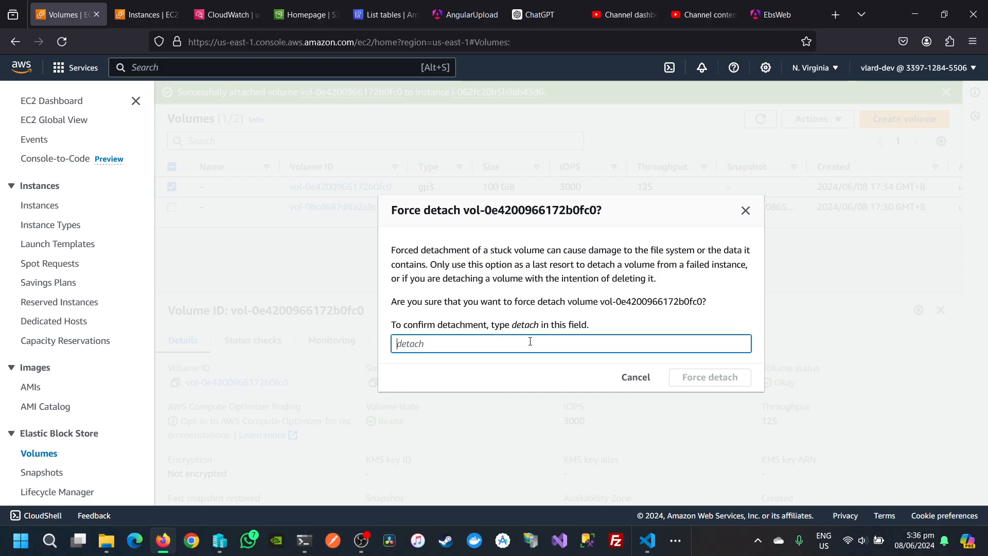
{"action": "key", "text": "ctrl+v"}
{"action": "left_click", "coordinate": [693, 380]}
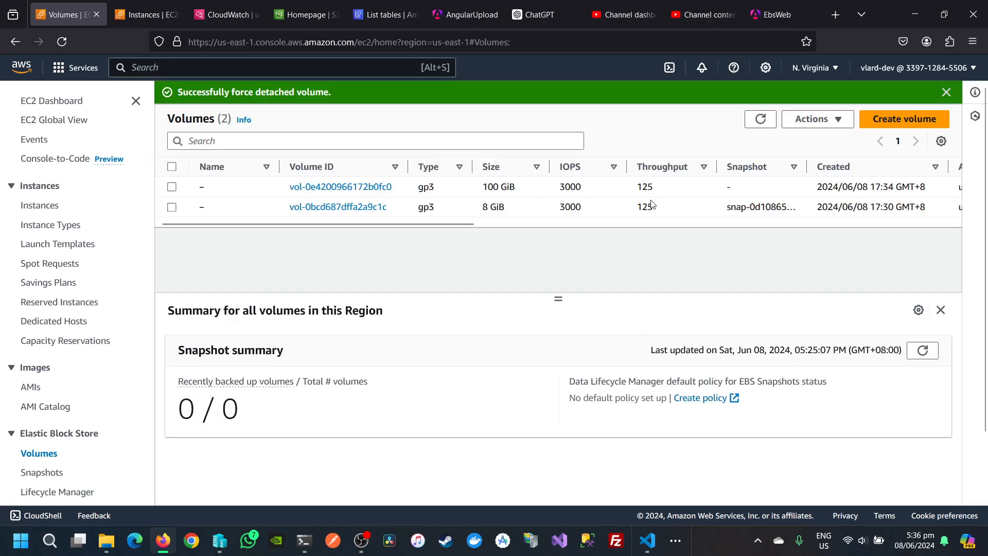
Delete the detached 100 GiB volume, entering the confirmation word "delete"
{"action": "left_click", "coordinate": [171, 187]}
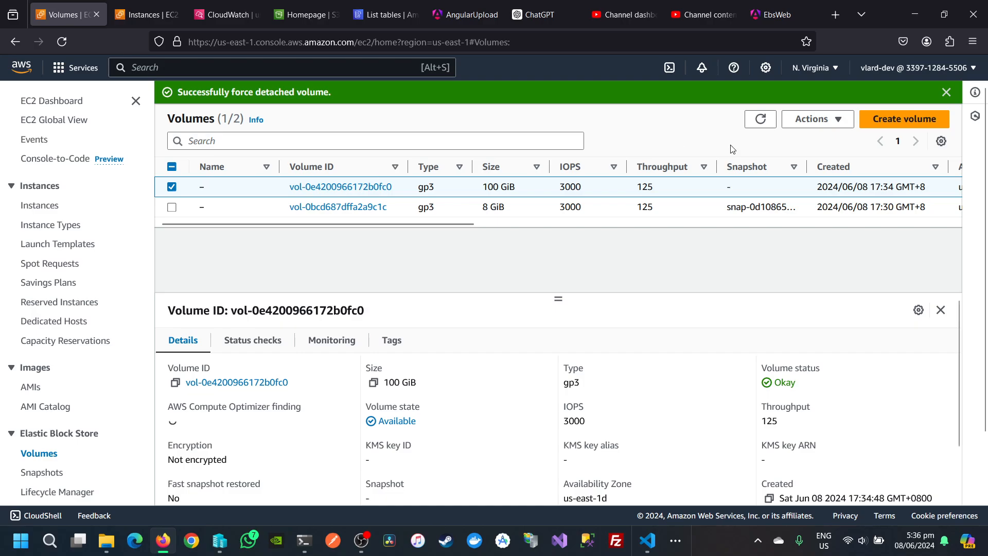
{"action": "left_click", "coordinate": [823, 119]}
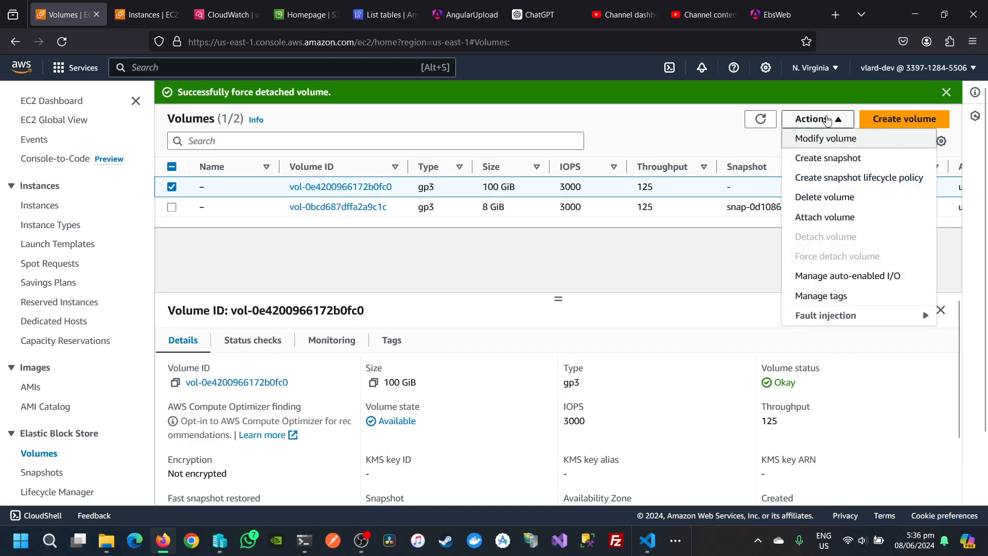
{"action": "left_click", "coordinate": [837, 198]}
{"action": "left_click", "coordinate": [537, 336]}
{"action": "type", "text": "delete"}
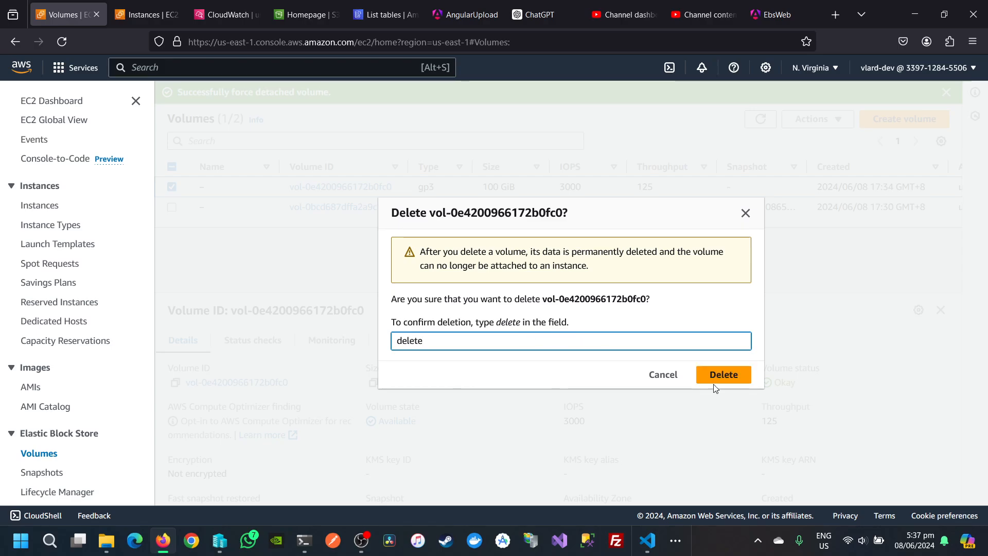
{"action": "left_click", "coordinate": [723, 375]}
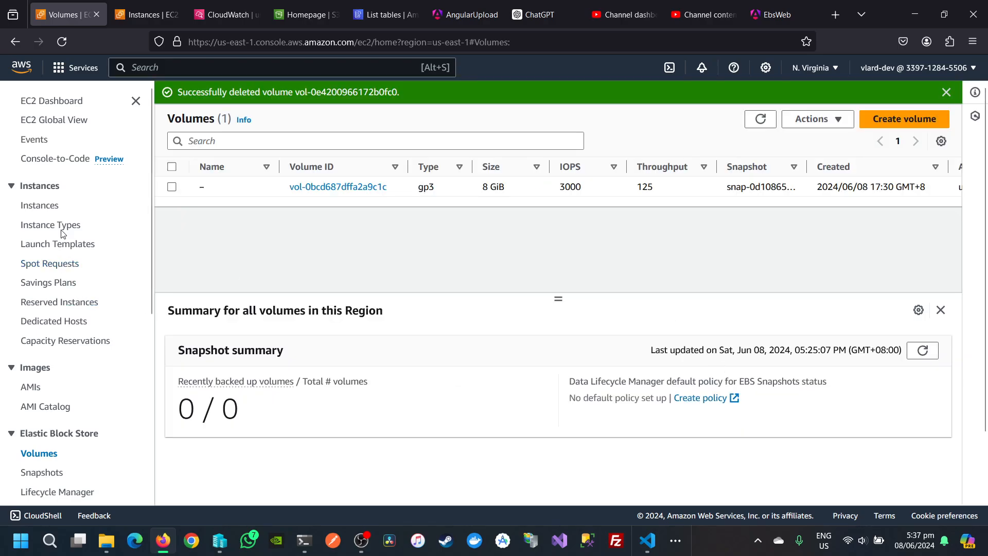
Return to the instances list and stop the vlard-ec2 instance
{"action": "left_click", "coordinate": [49, 207]}
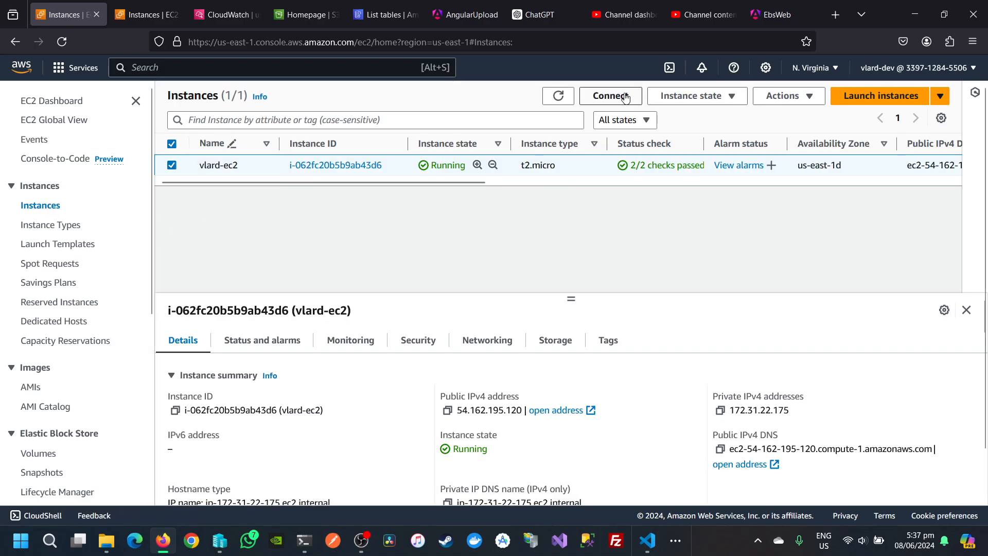
{"action": "left_click", "coordinate": [781, 98]}
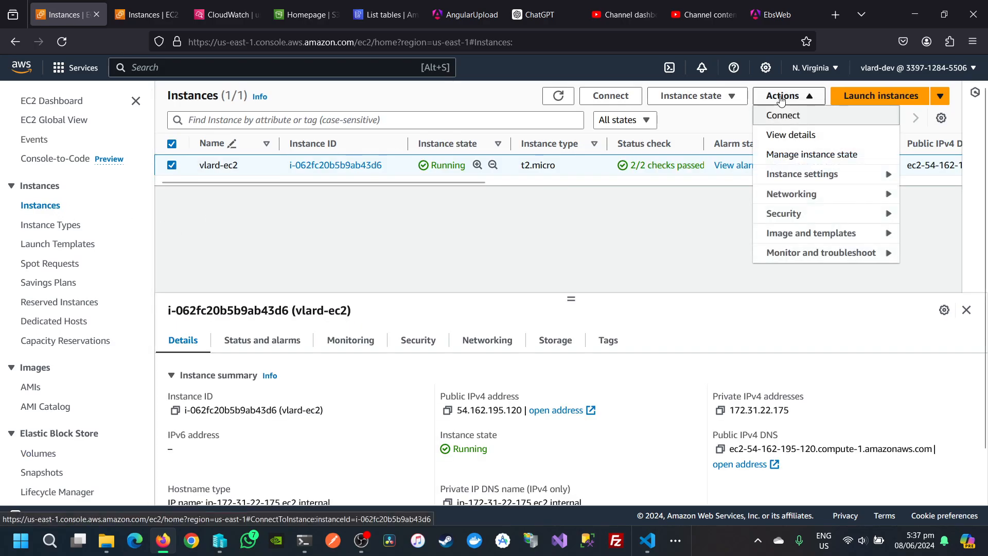
{"action": "left_click", "coordinate": [694, 96]}
{"action": "left_click", "coordinate": [705, 121]}
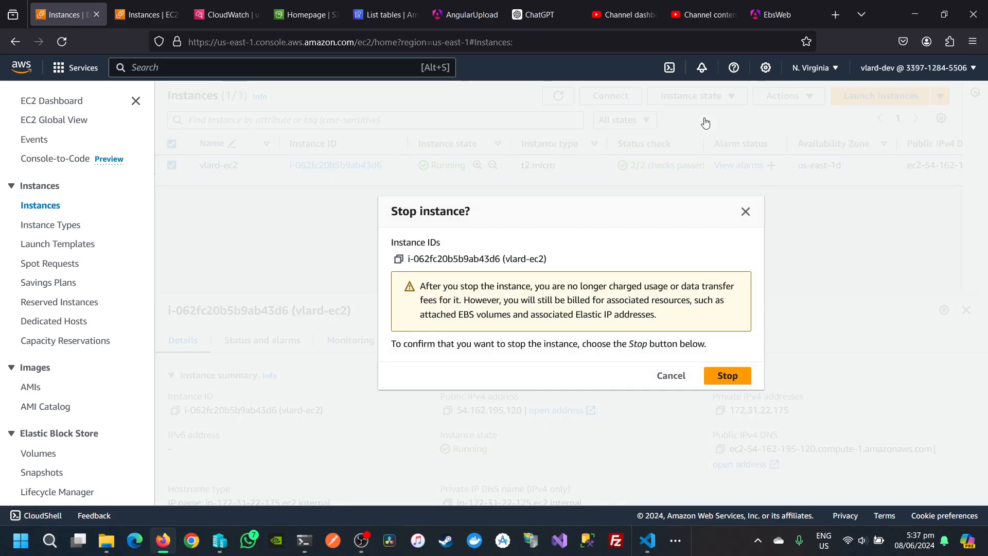
{"action": "left_click", "coordinate": [733, 375]}
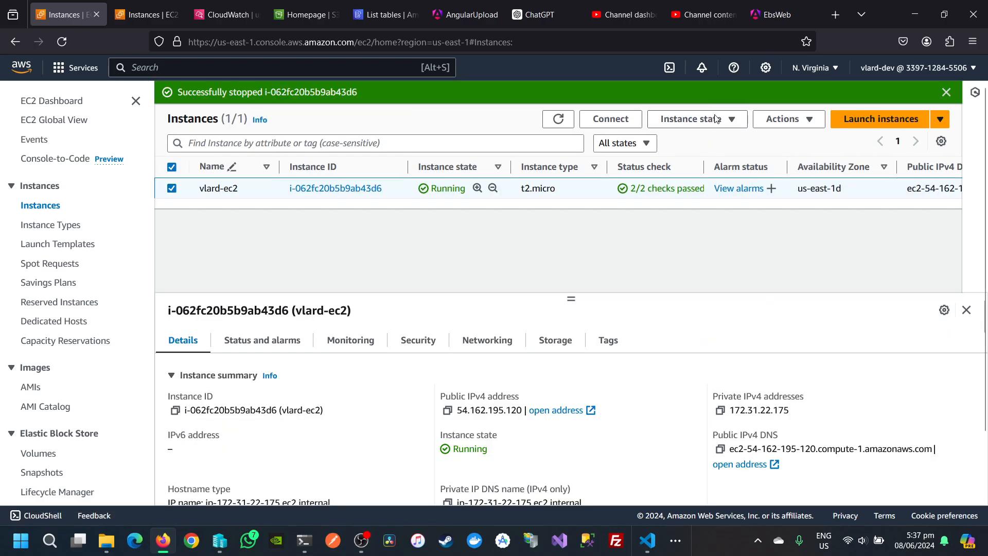
Terminate the vlard-ec2 instance and refresh the instances list
{"action": "left_click", "coordinate": [712, 119]}
{"action": "left_click", "coordinate": [705, 231]}
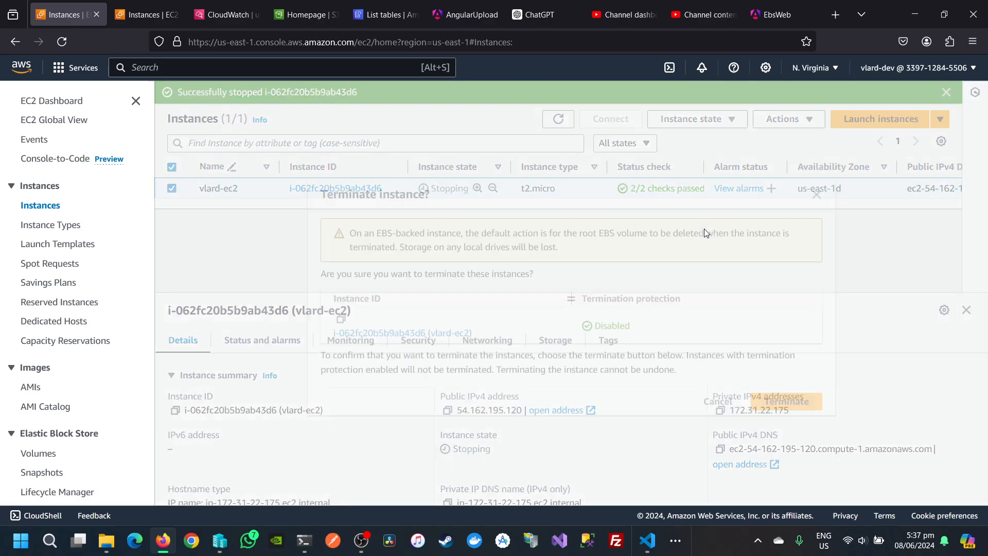
{"action": "left_click", "coordinate": [770, 393]}
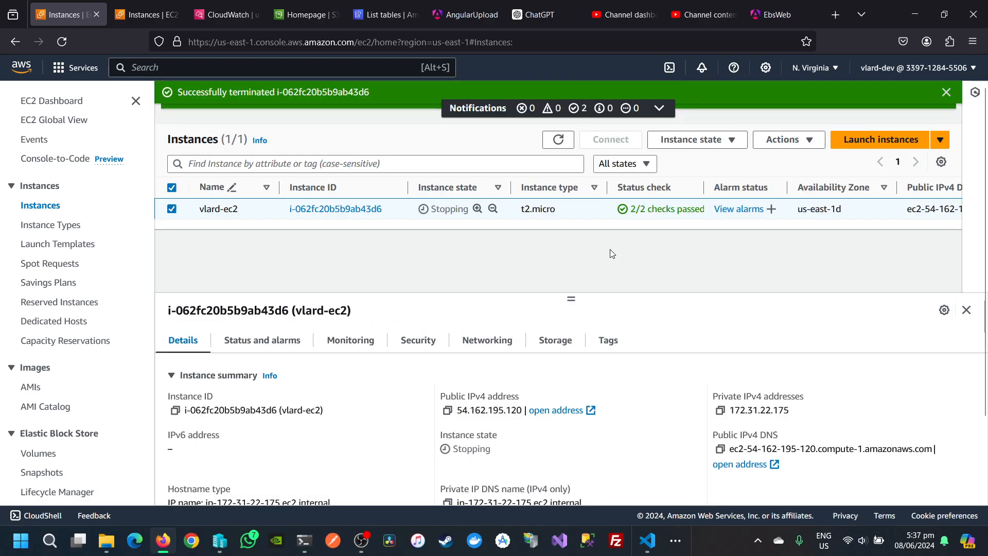
{"action": "left_click", "coordinate": [558, 139]}
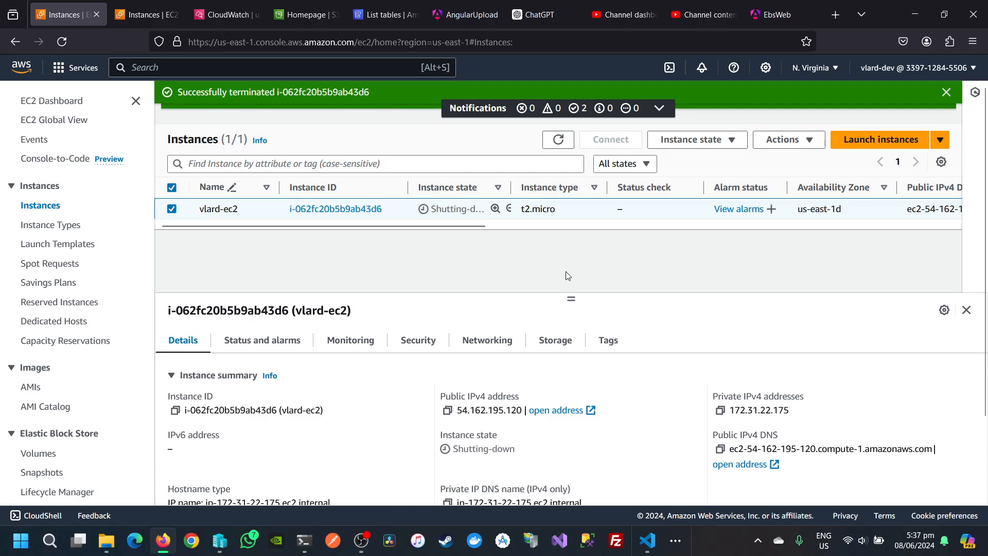
Check the refreshed volumes list for the 8 GiB root volume and the refreshed instances list for the termination status of vlard-ec2
{"action": "scroll", "coordinate": [54, 396], "scroll_direction": "down", "scroll_amount": 2}
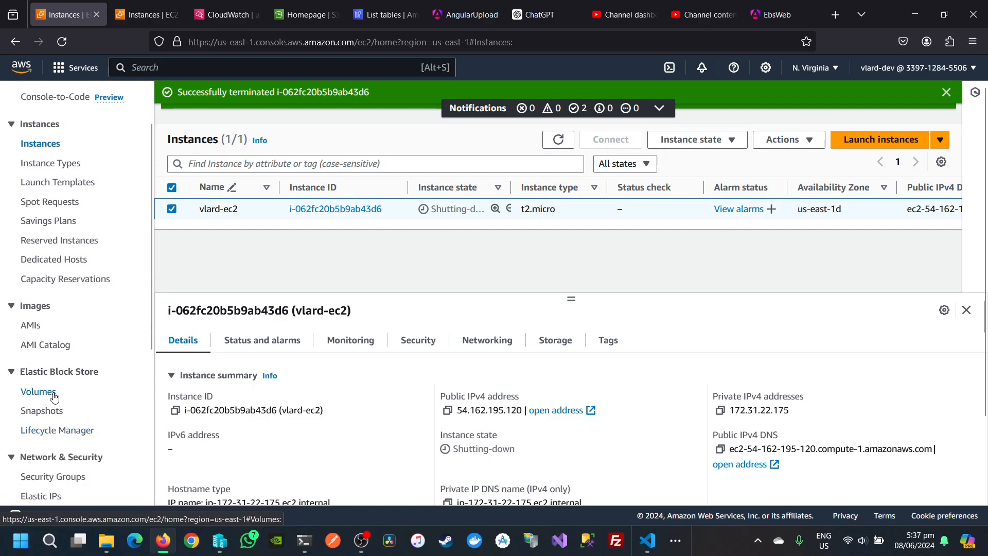
{"action": "left_click", "coordinate": [38, 391]}
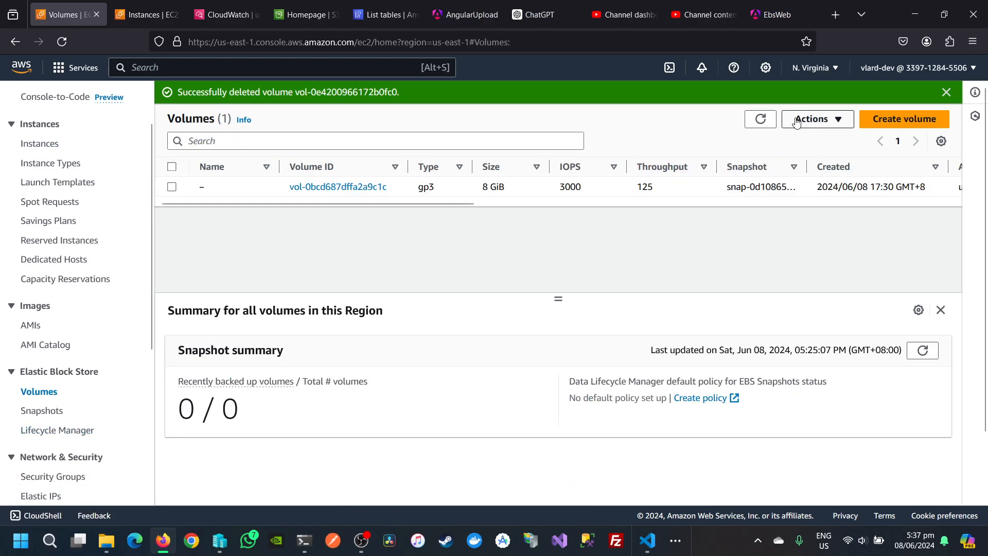
{"action": "left_click", "coordinate": [764, 119]}
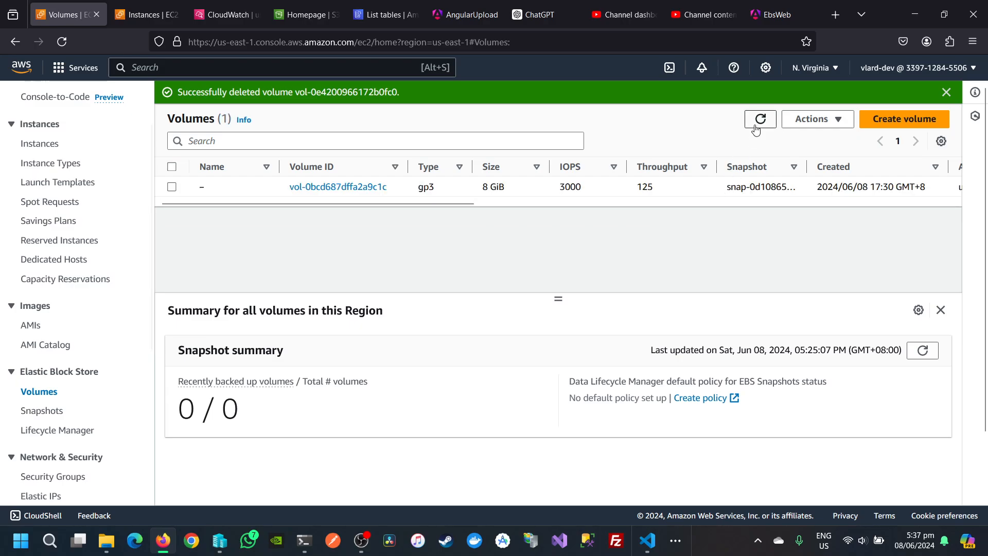
{"action": "left_click", "coordinate": [761, 119]}
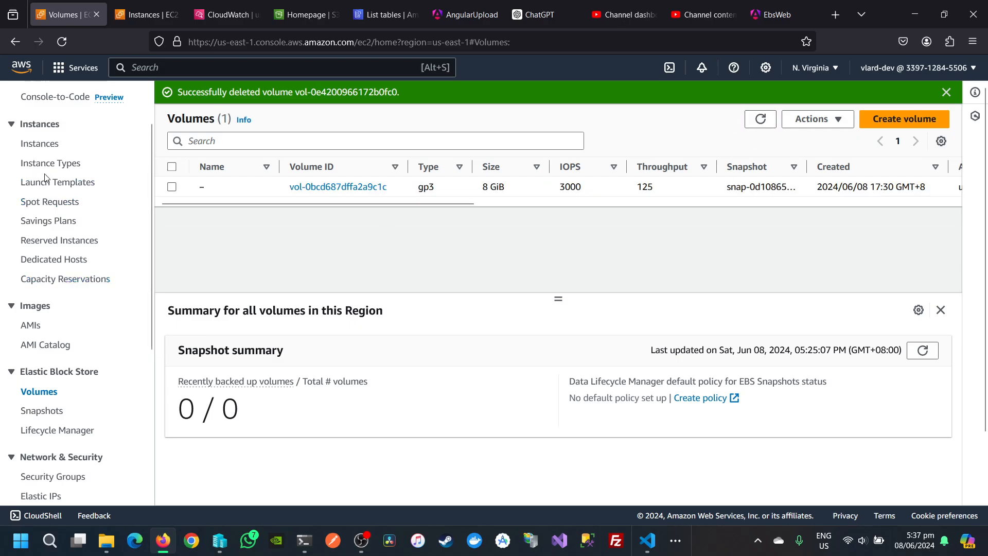
{"action": "left_click", "coordinate": [41, 143]}
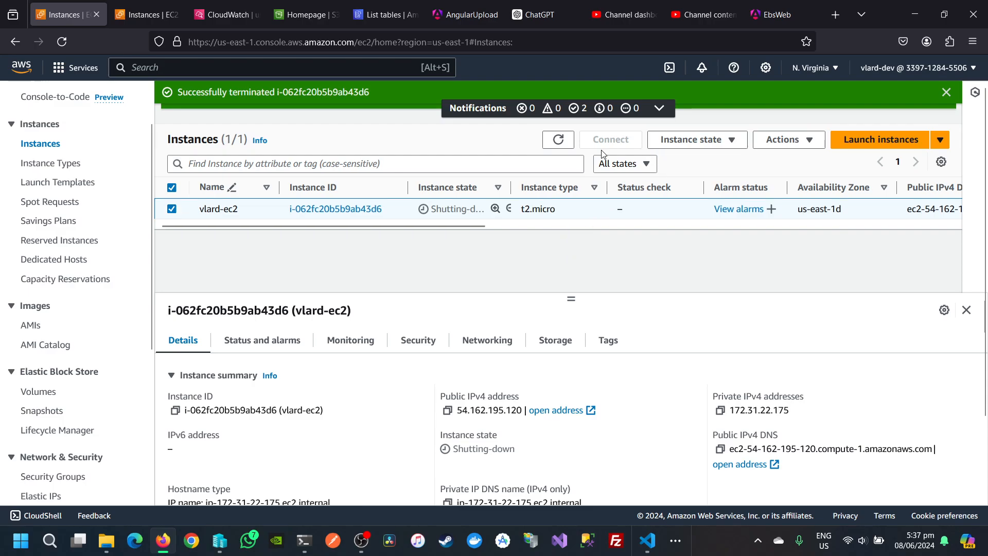
{"action": "left_click", "coordinate": [559, 140]}
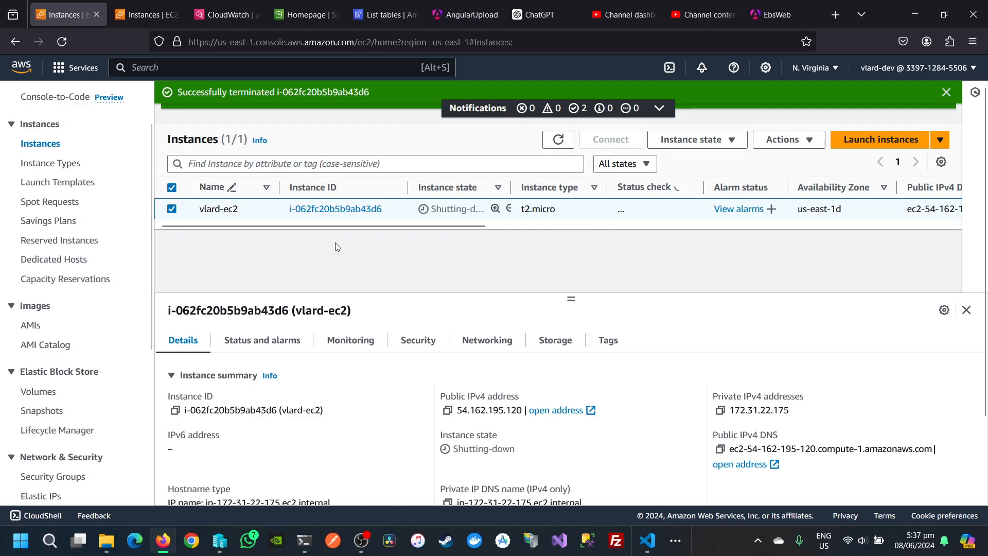
{"action": "left_click", "coordinate": [557, 140]}
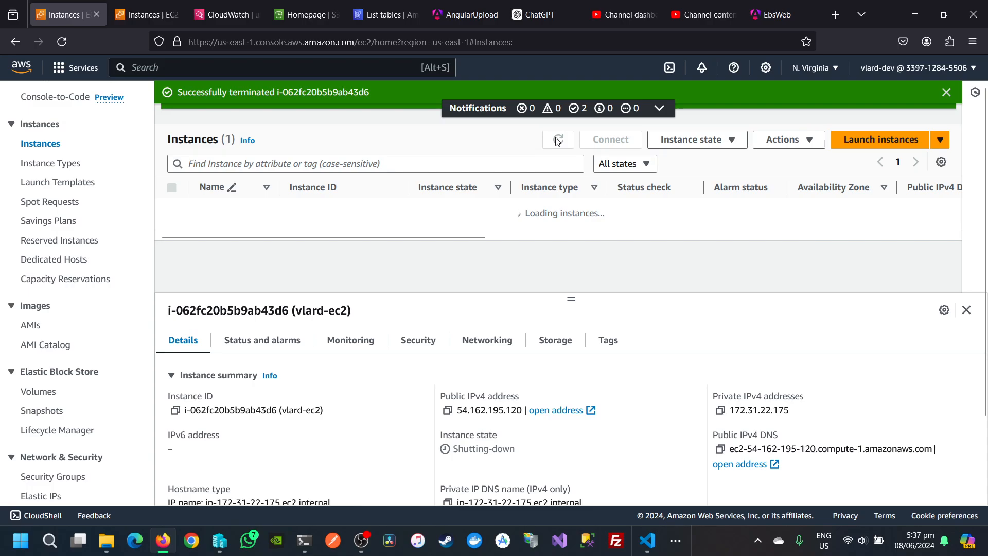
{"action": "left_click", "coordinate": [558, 141]}
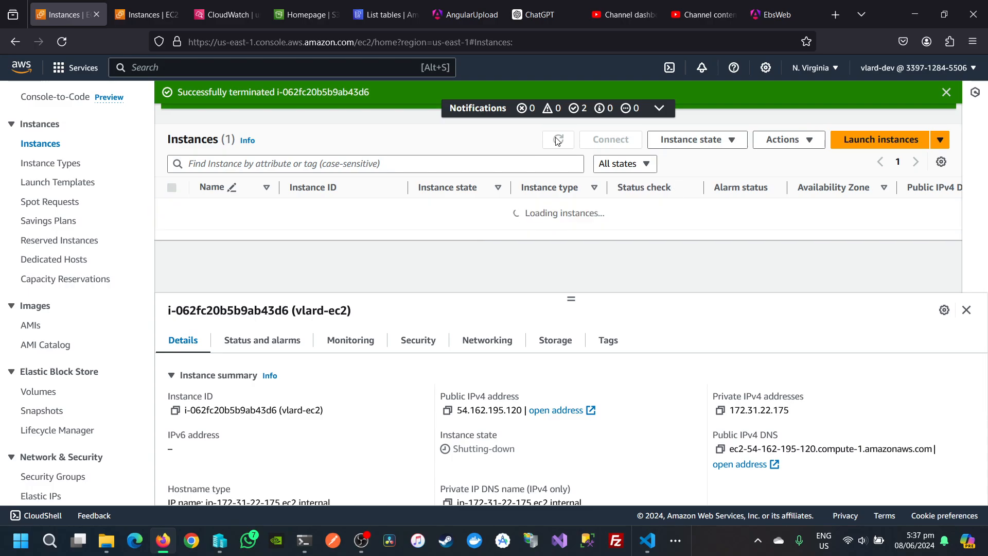
{"action": "left_click", "coordinate": [558, 140]}
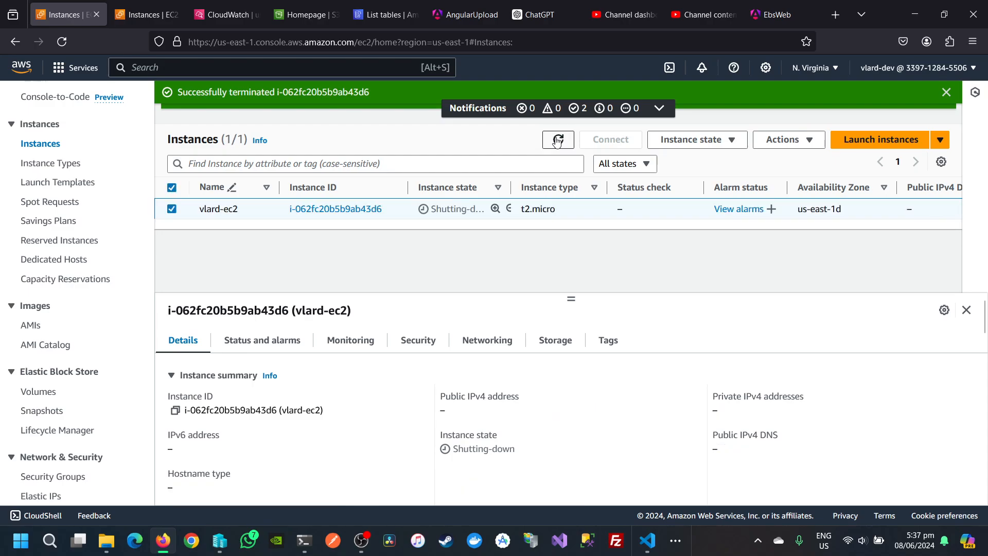
{"action": "left_click", "coordinate": [558, 141]}
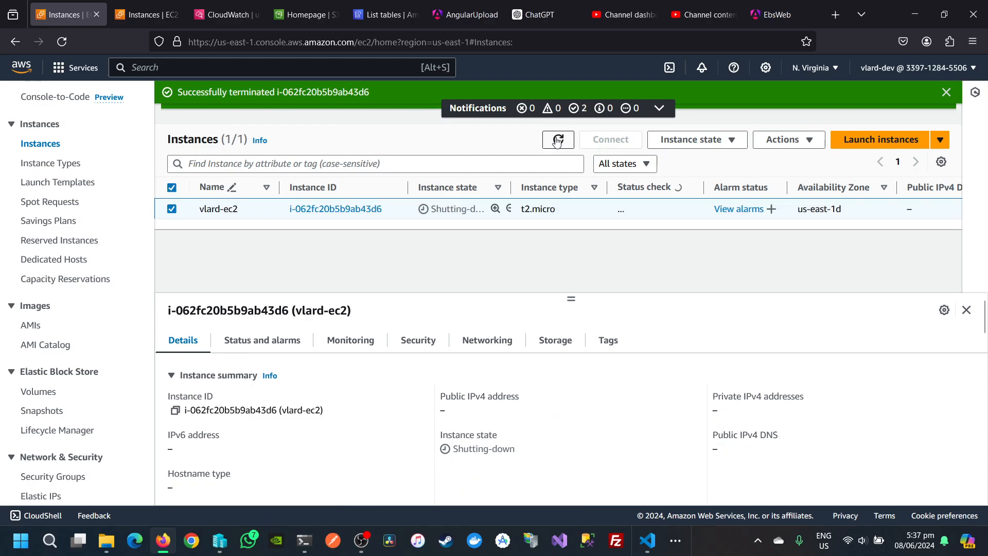